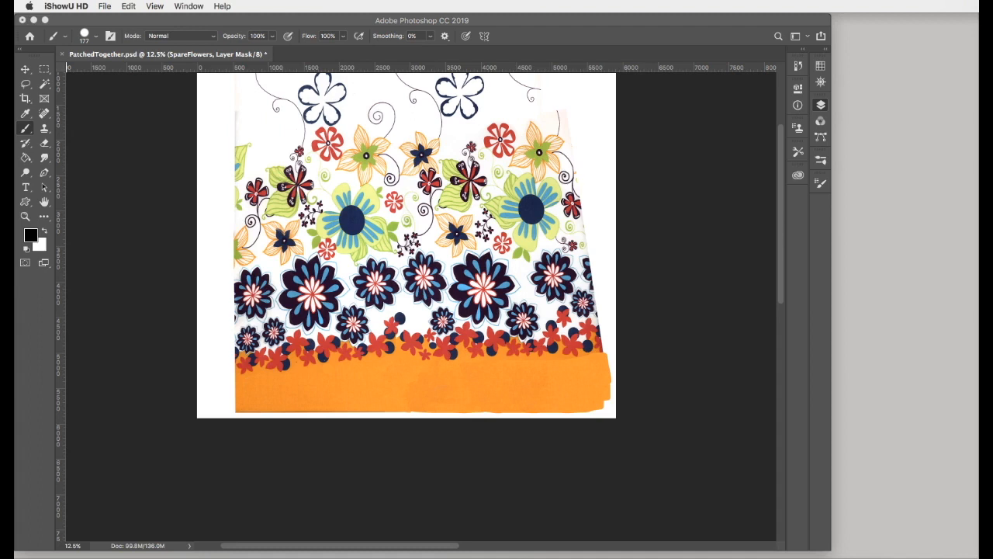
- Place vertical guides near the artwork's left edge, at about 665 px, and right edge, plus horizontal guides above the red flowers and along the orange border
scroll(419, 303, up, 3)
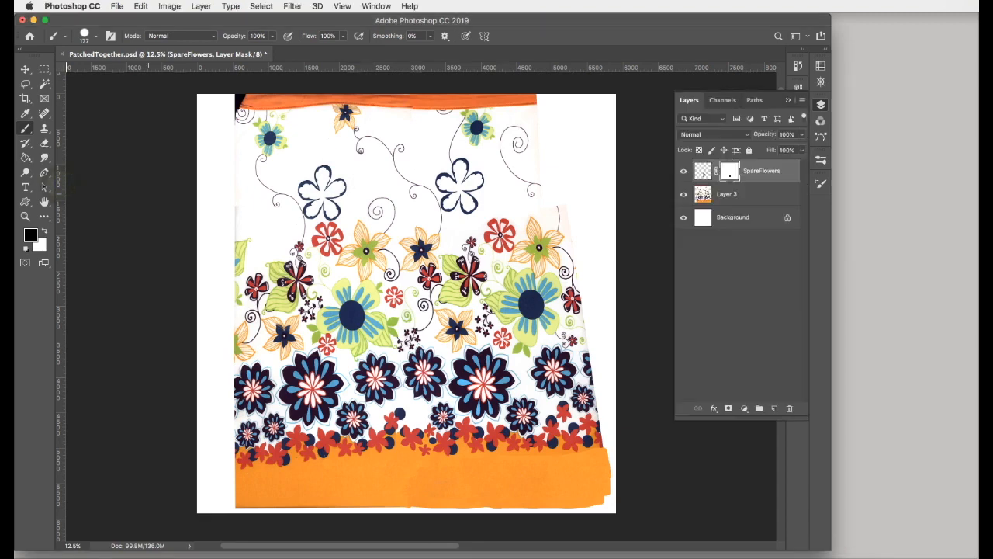
drag(60, 188, 260, 218)
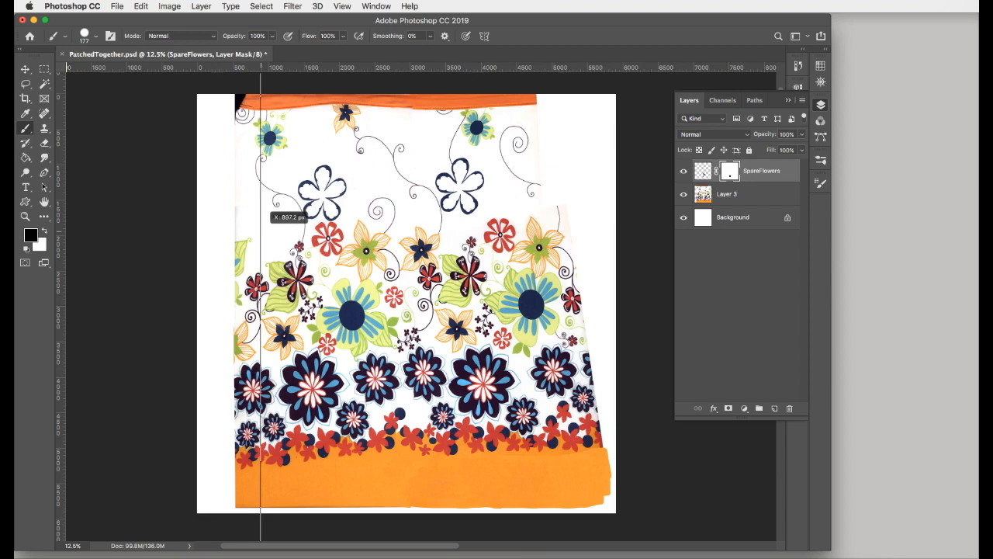
drag(260, 217, 243, 217)
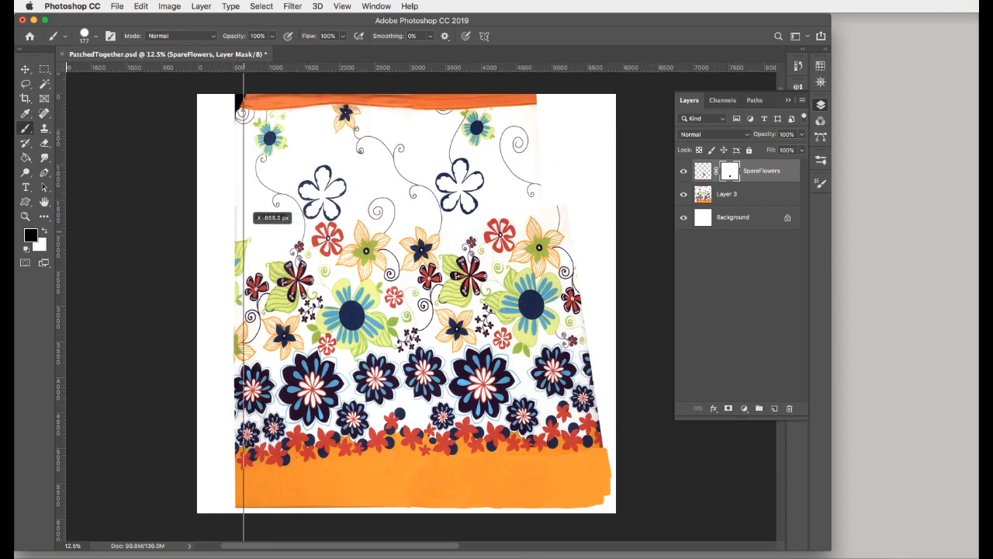
drag(243, 217, 244, 217)
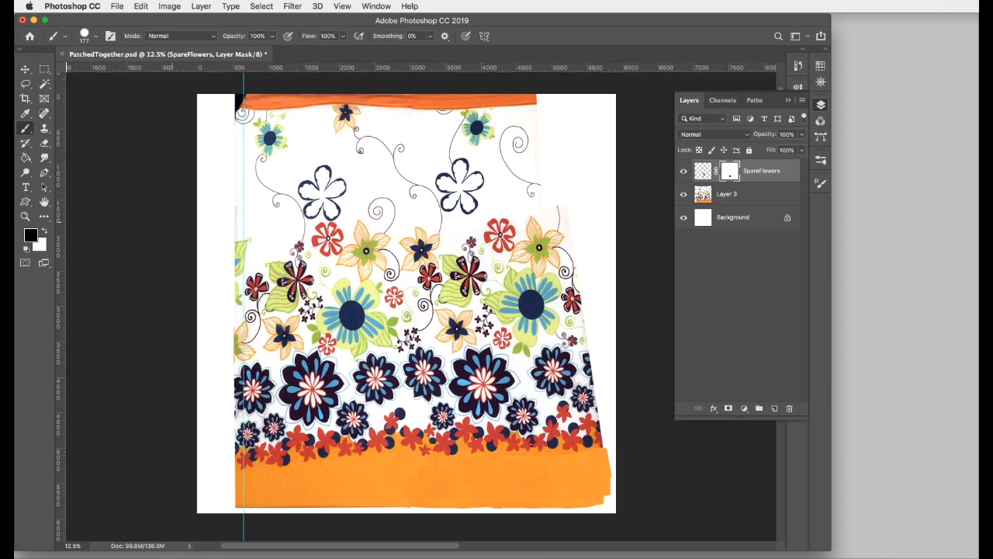
drag(59, 183, 584, 254)
drag(465, 68, 466, 215)
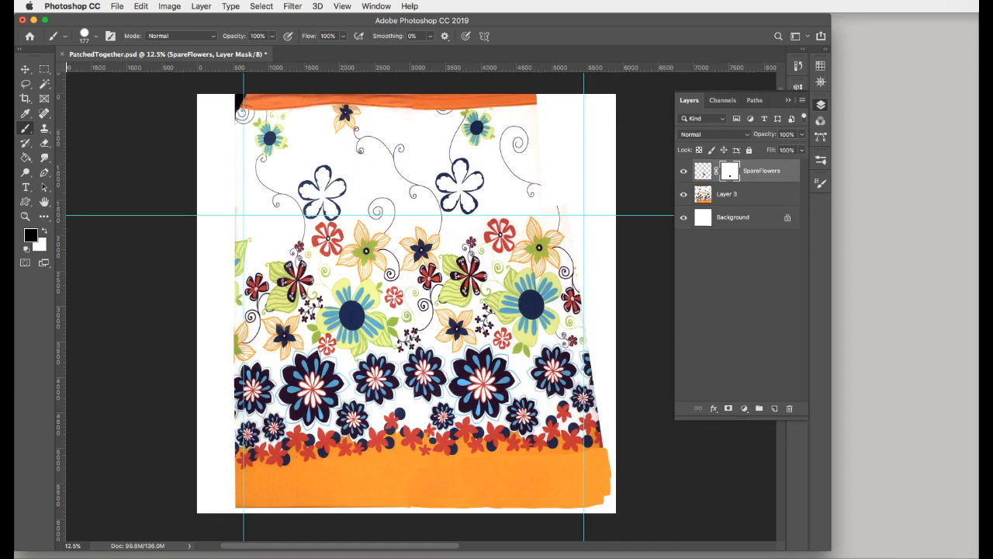
drag(388, 68, 428, 430)
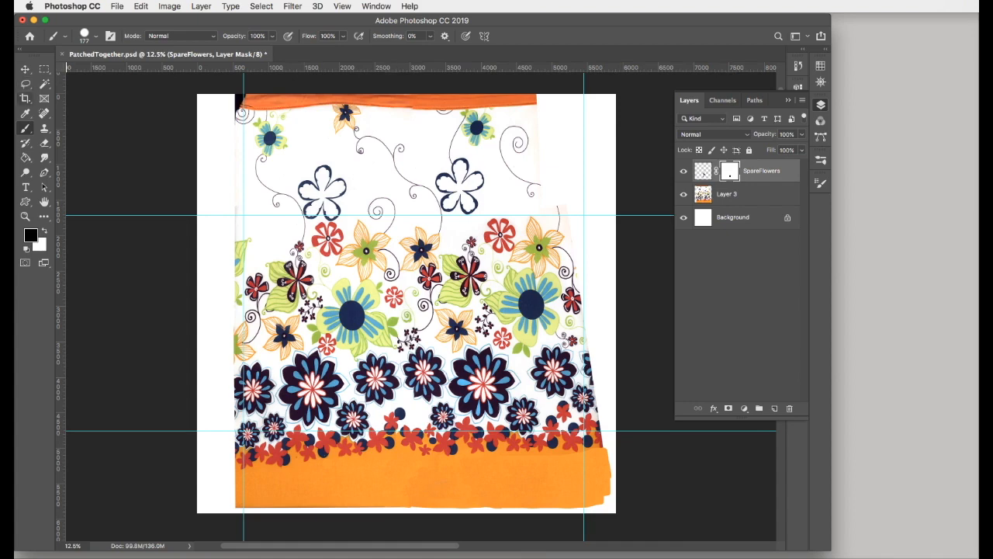
- Straighten the artwork with the Crop tool, using a line across matching points of the repeating pattern above the red flowers
click(25, 98)
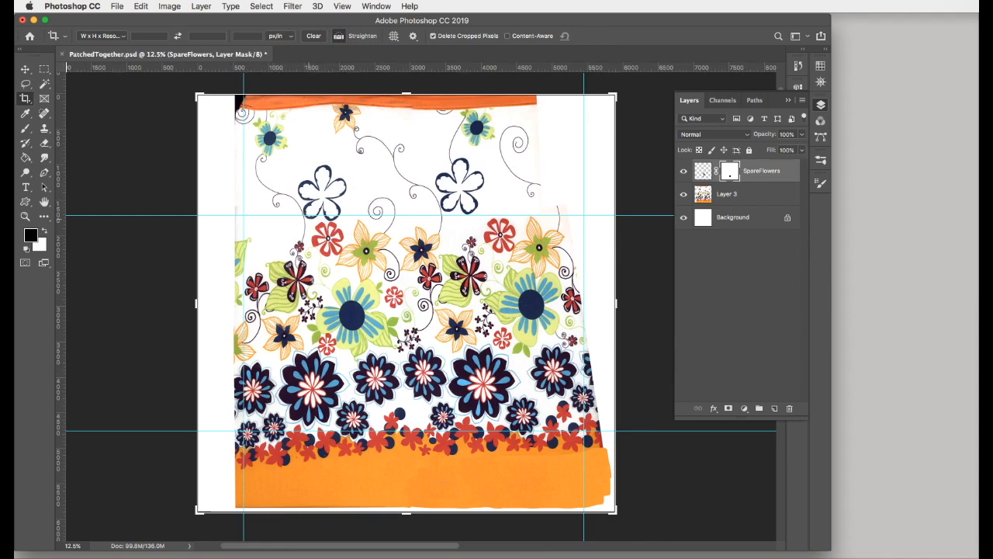
drag(326, 222, 484, 219)
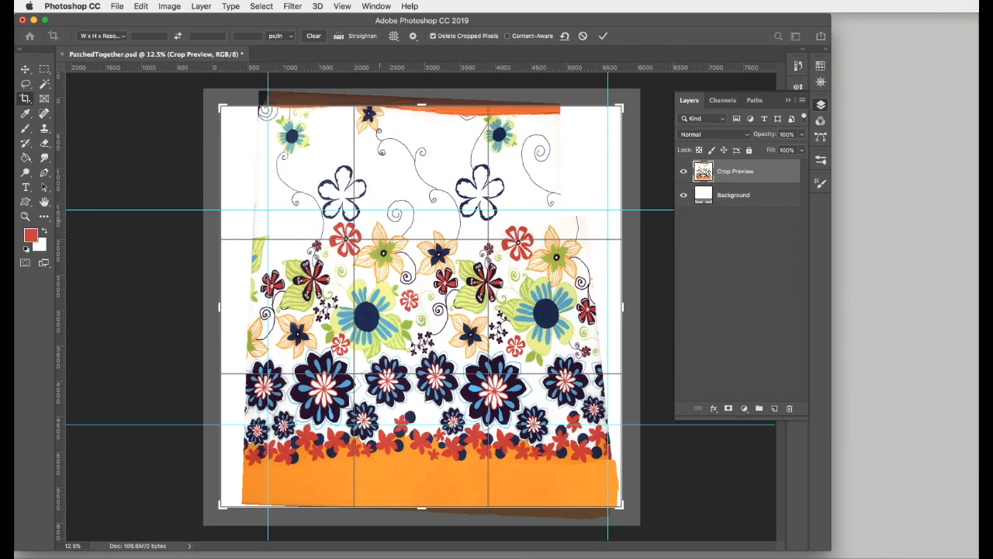
click(339, 36)
drag(376, 221, 546, 224)
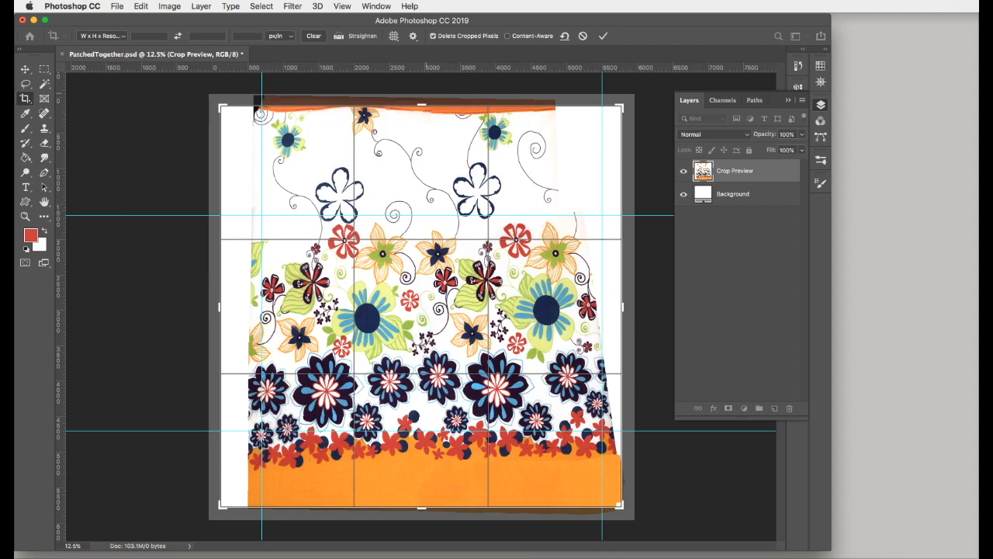
- Extend the crop slightly at the upper edge, trim part of the orange band at the lower edge, and apply the crop
drag(420, 107, 421, 102)
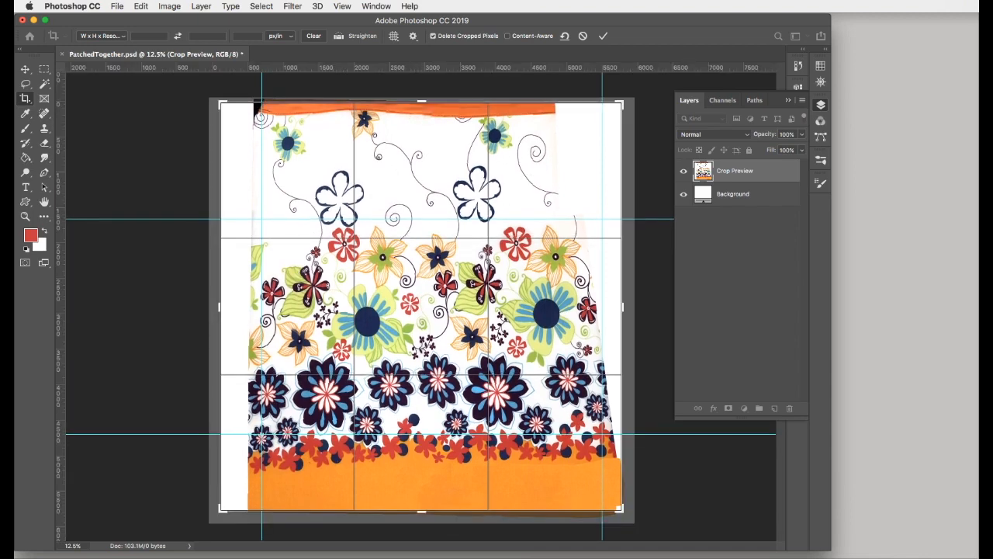
drag(421, 511, 421, 499)
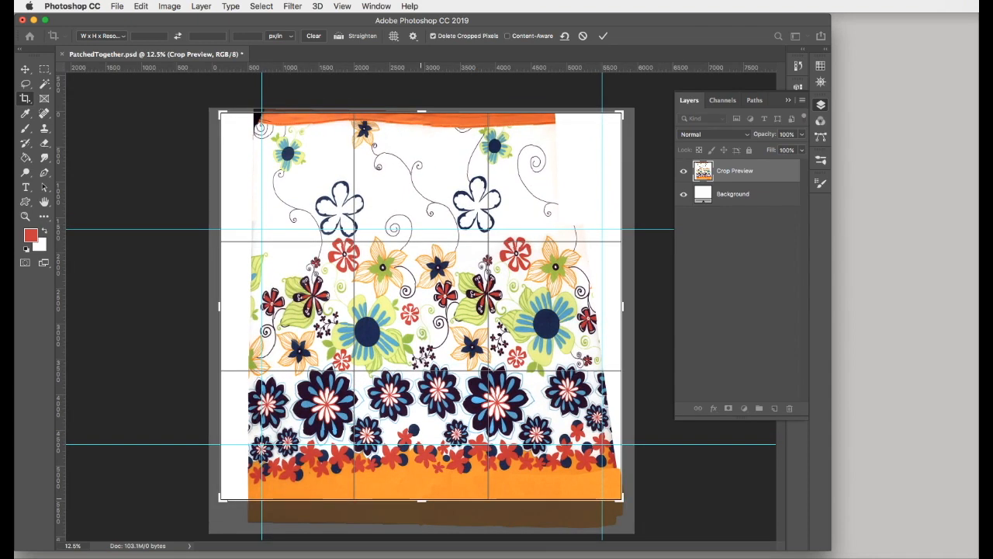
key(Return)
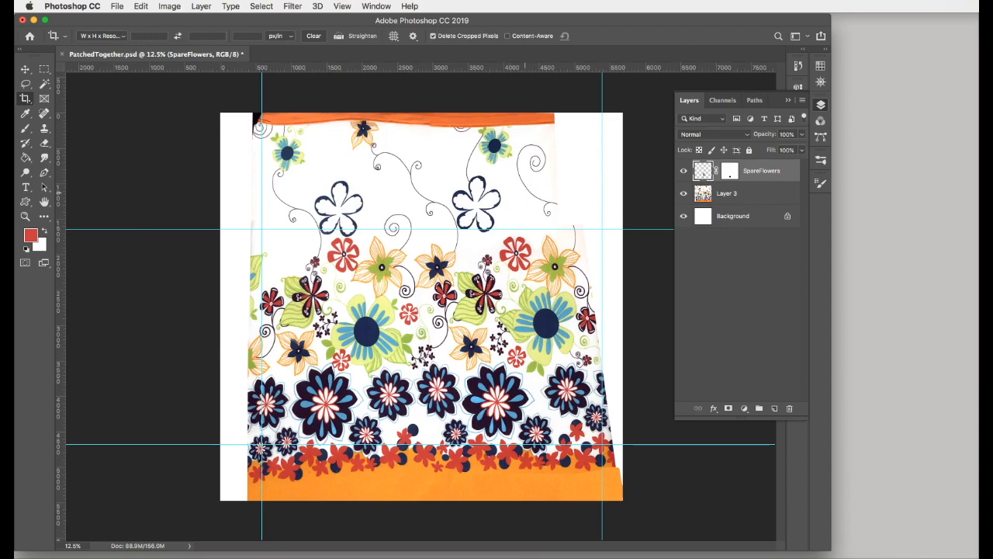
super+click(533, 196)
drag(568, 208, 561, 208)
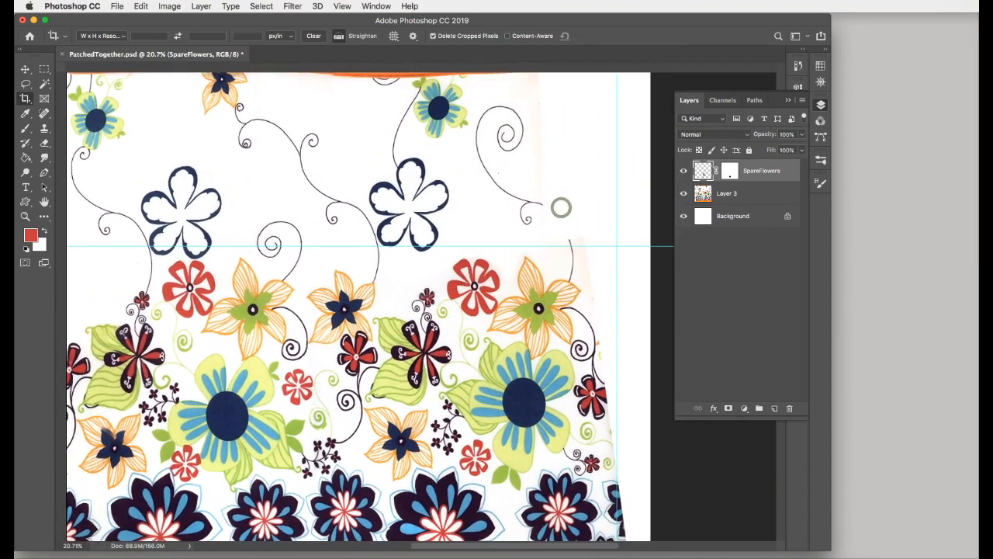
key(super+r)
key(l)
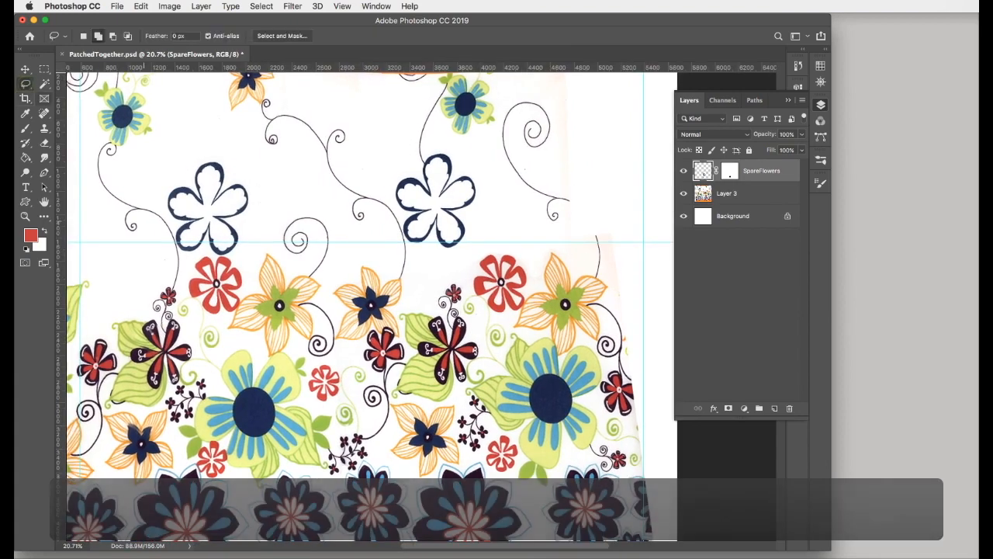
super+click(143, 216)
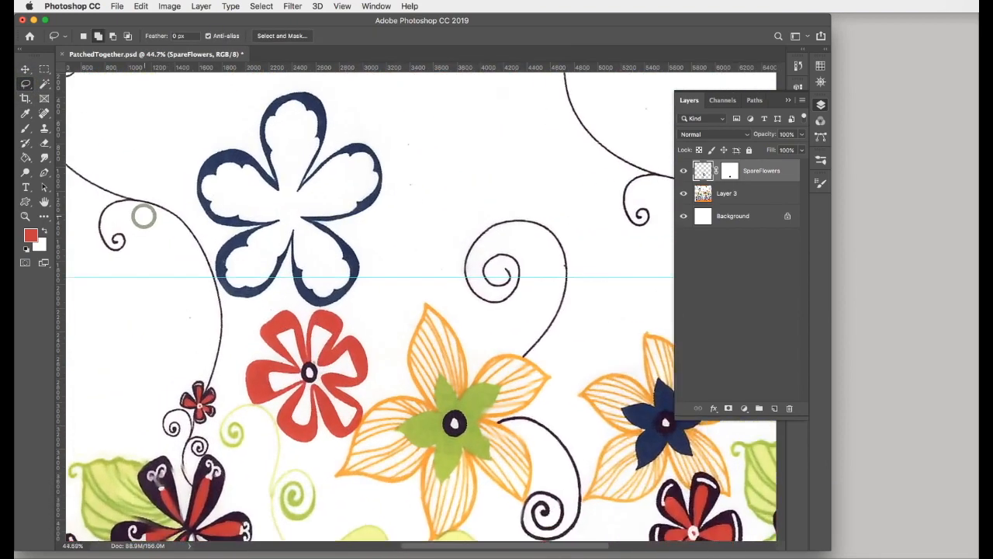
click(231, 306)
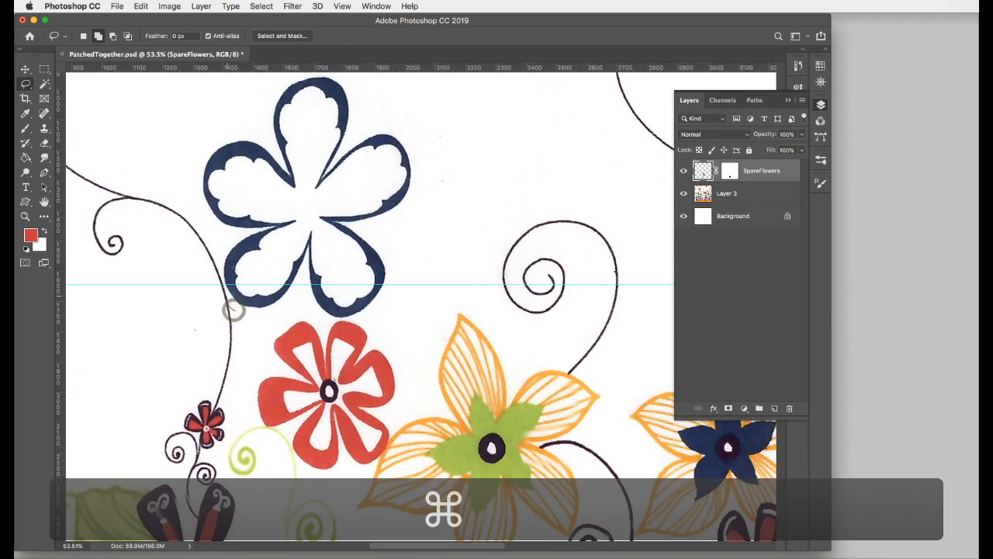
key(super+d)
click(231, 303)
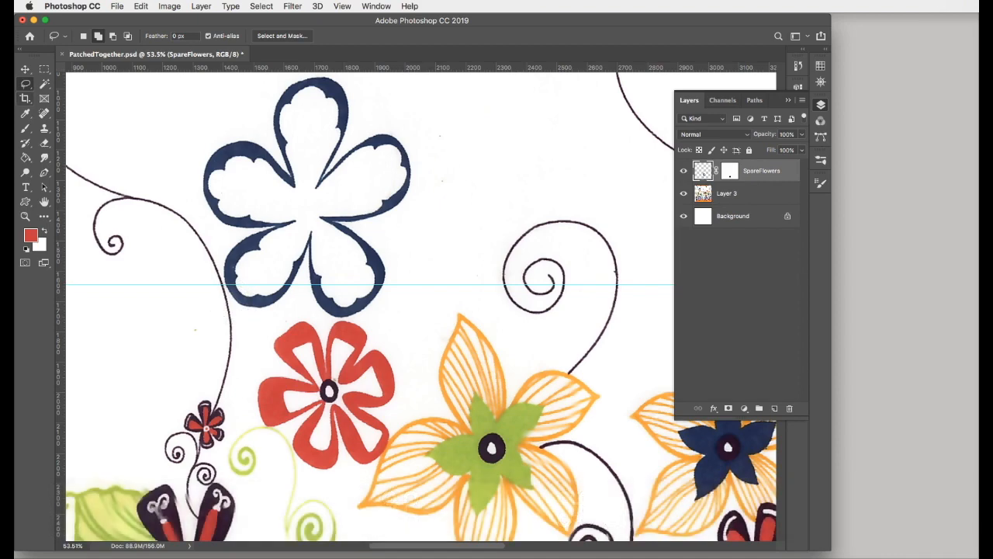
- Outline the curved dark stem beside the first blue outlined flower with the Polygonal Lasso tool, closing the selection
click(26, 83)
click(82, 93)
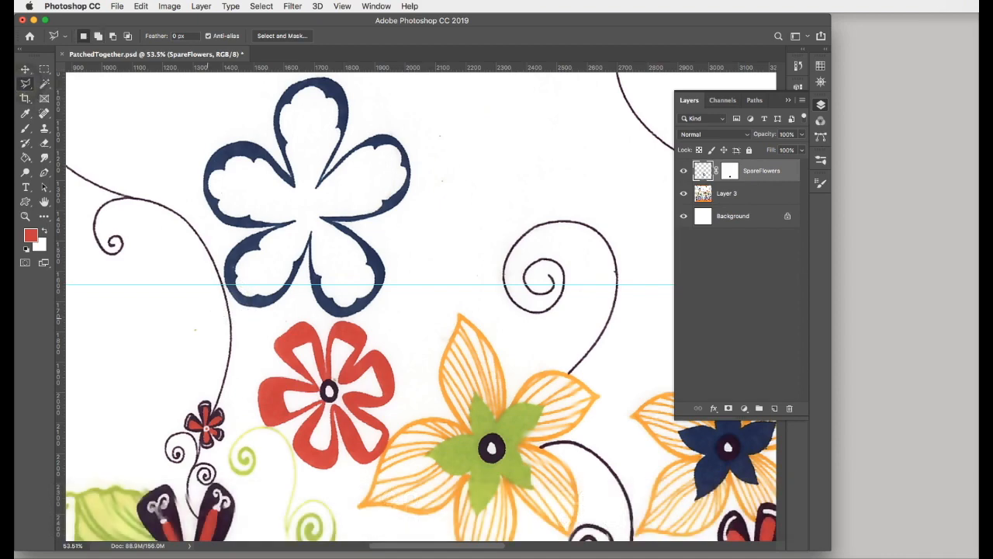
click(230, 307)
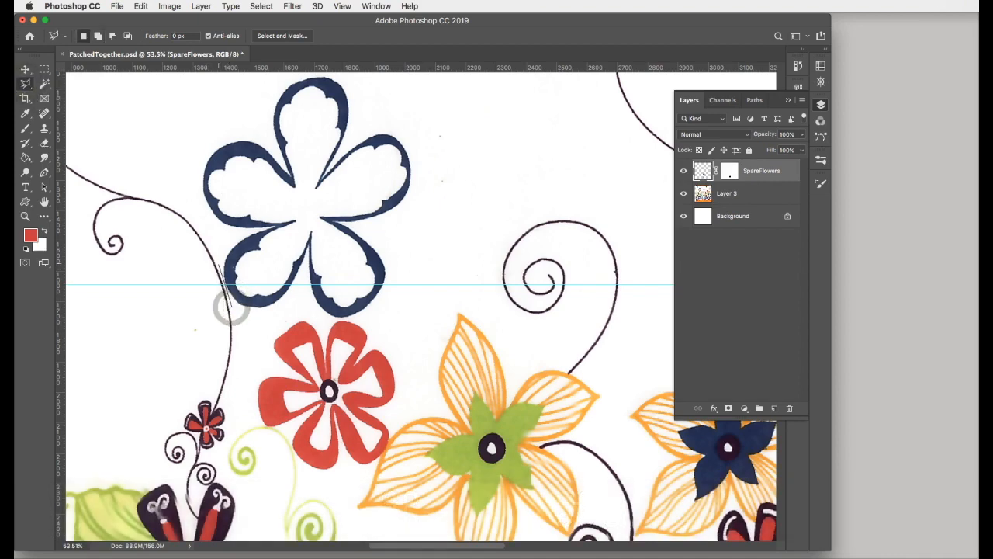
click(194, 211)
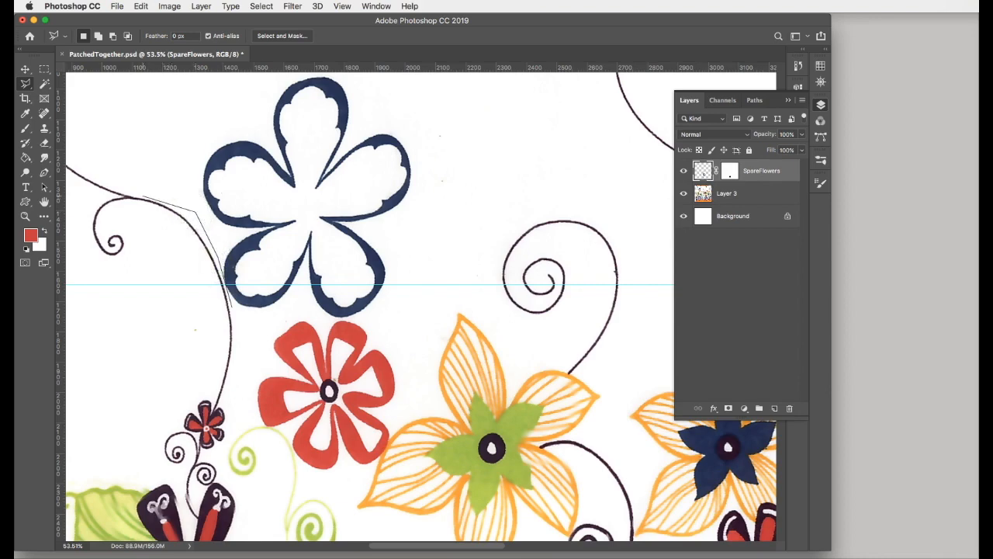
click(134, 193)
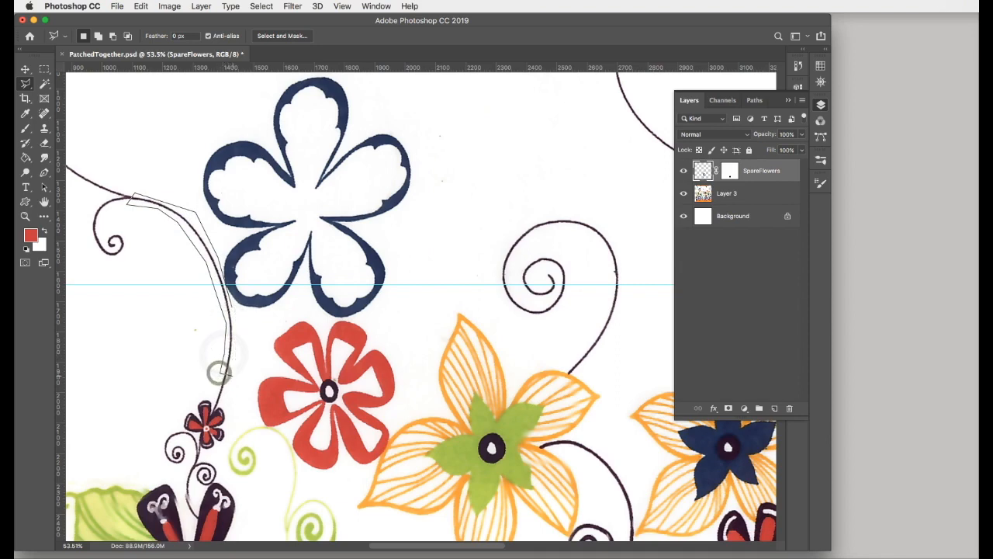
click(236, 327)
click(234, 311)
- Try to copy and paste the selected stem from the SpareFlowers layer
key(super+c)
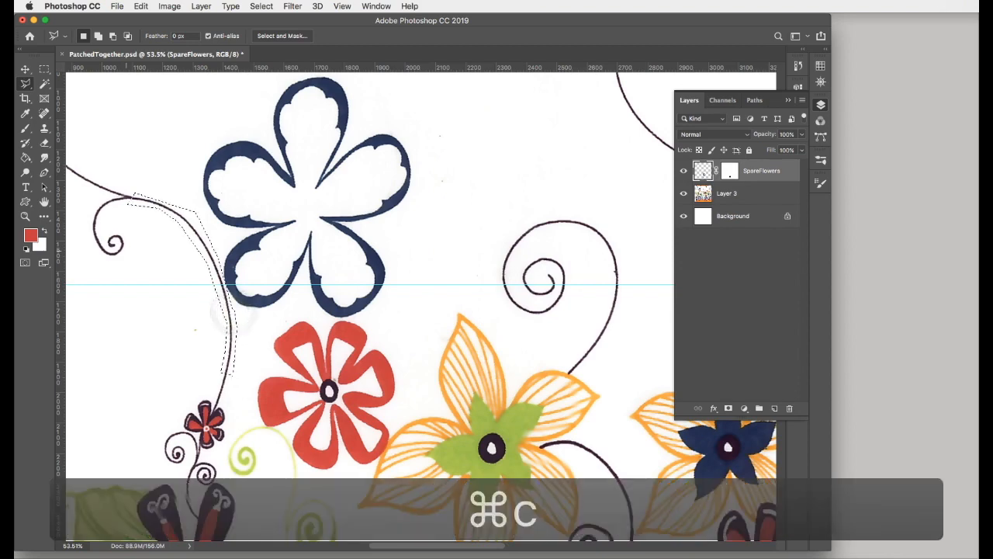
key(super+v)
click(816, 252)
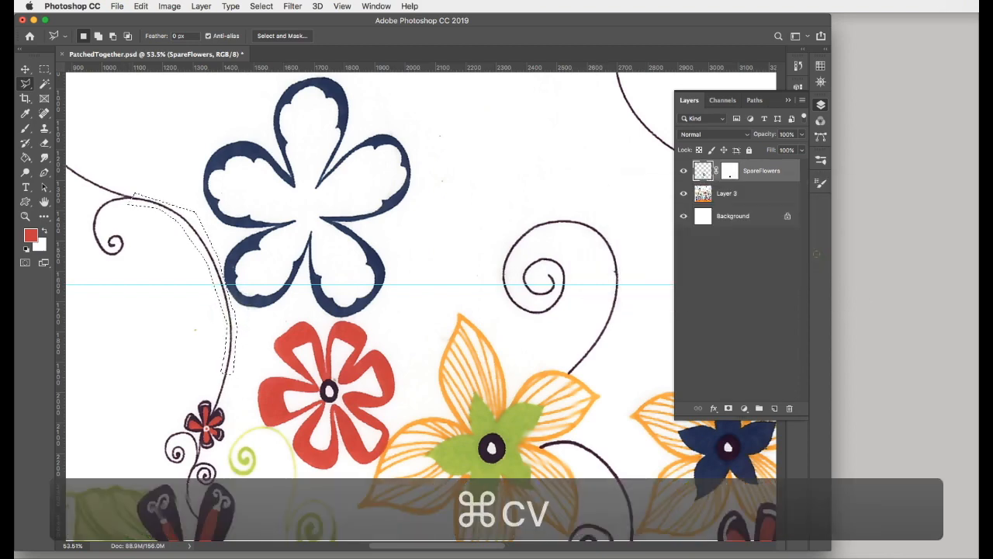
- Copy the selected stem from Layer 3 and paste it onto its own layer
click(726, 194)
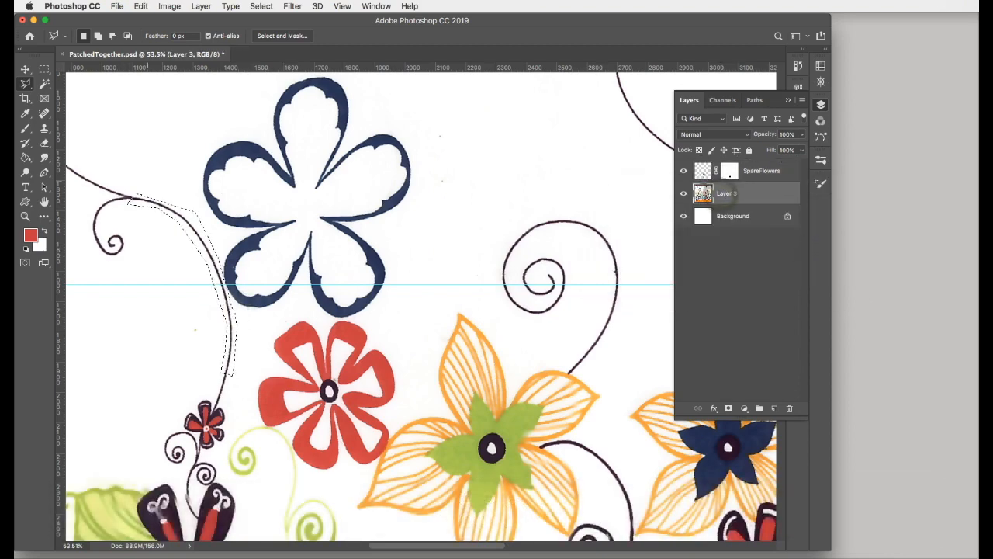
scroll(146, 181, right, 1)
key(super+c)
key(super+v)
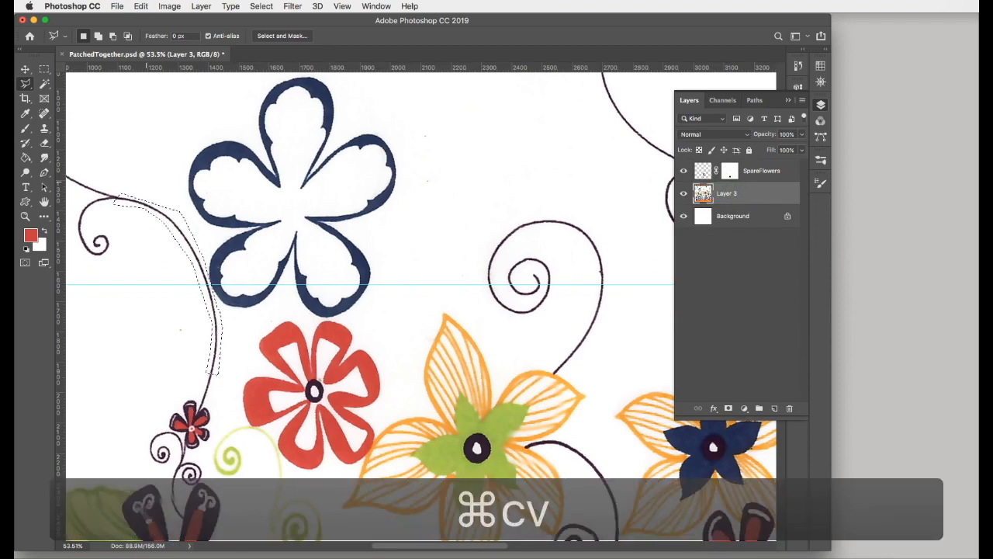
- Move the pasted stem across the pattern to the broken vine above the rightmost orange flower, joining its start to the vine's cut end
scroll(146, 181, left, 1)
key(v)
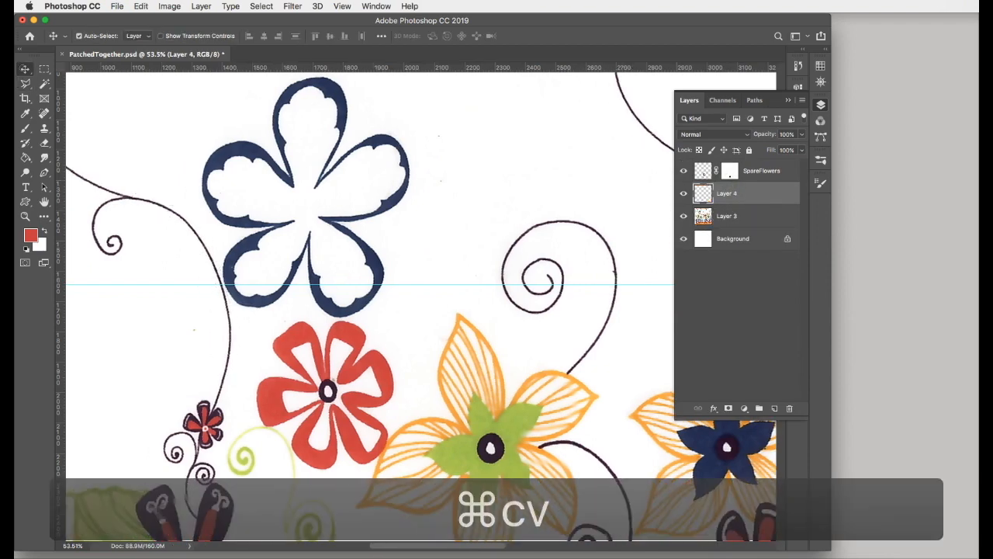
drag(190, 225, 525, 231)
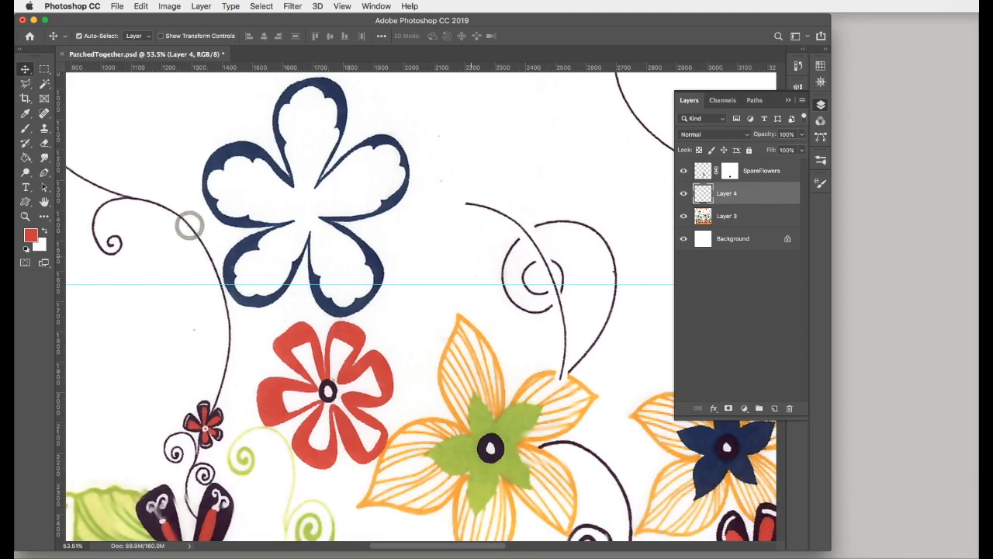
scroll(525, 231, right, 10)
scroll(419, 303, right, 2)
drag(119, 261, 459, 244)
scroll(459, 244, right, 8)
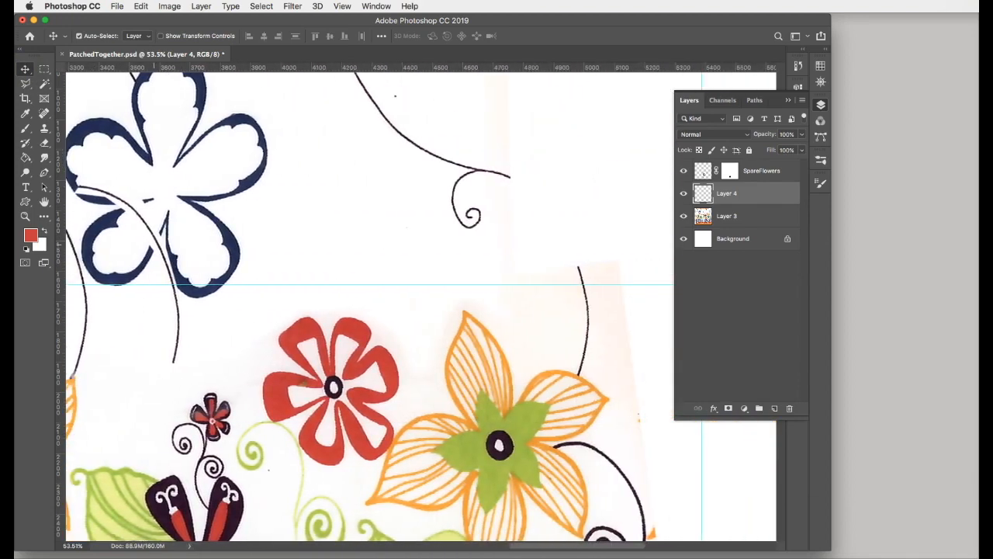
drag(158, 243, 578, 232)
mouse_move(585, 204)
mouse_down()
mouse_move(596, 205)
mouse_move(588, 205)
mouse_up()
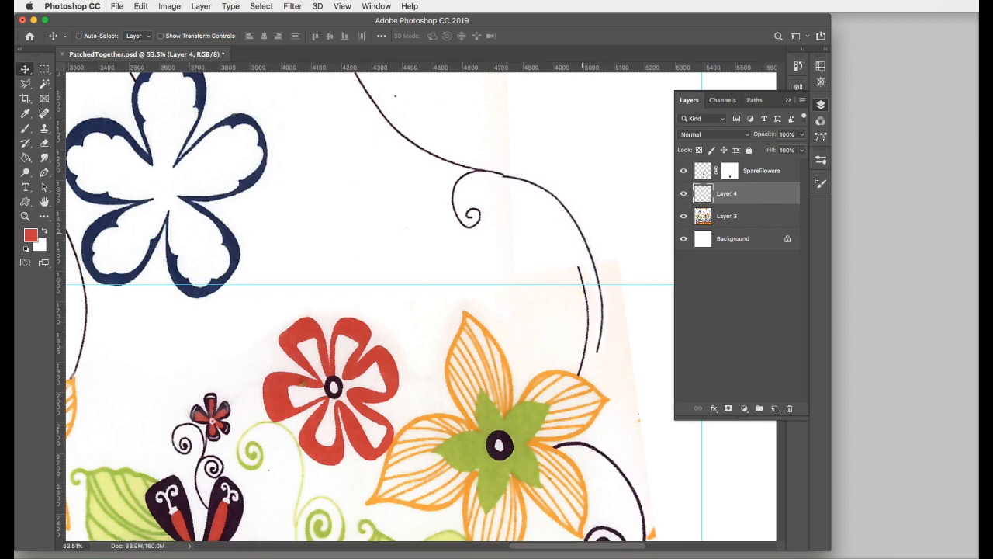
- Rotate the pasted stem by about 8.7° with Free Transform and reposition it against the vine's cut end
key(super+t)
drag(622, 355, 608, 361)
drag(585, 208, 565, 213)
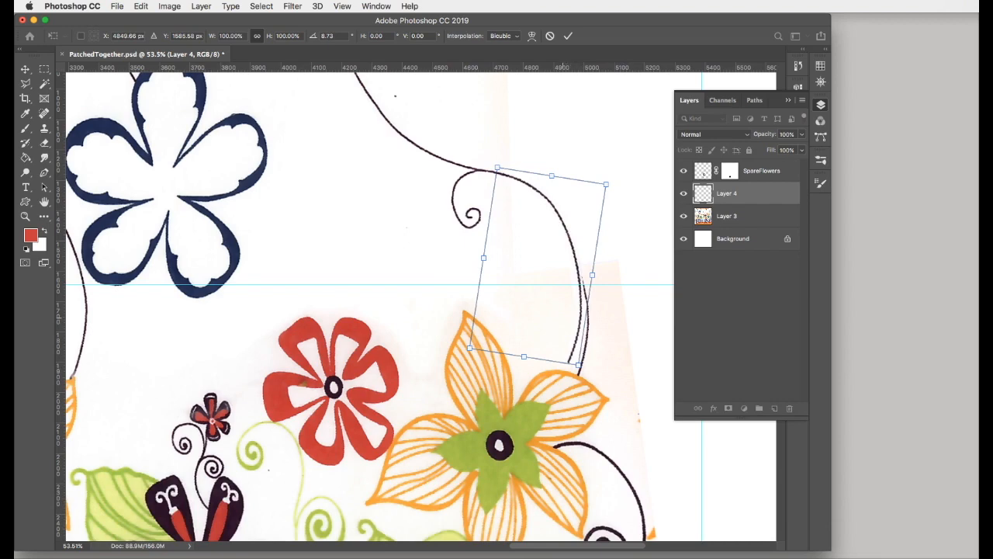
- Distort the pasted stem by pulling its lower outer corner outward to meet the existing lower stem, and apply the transformation
right_click(564, 316)
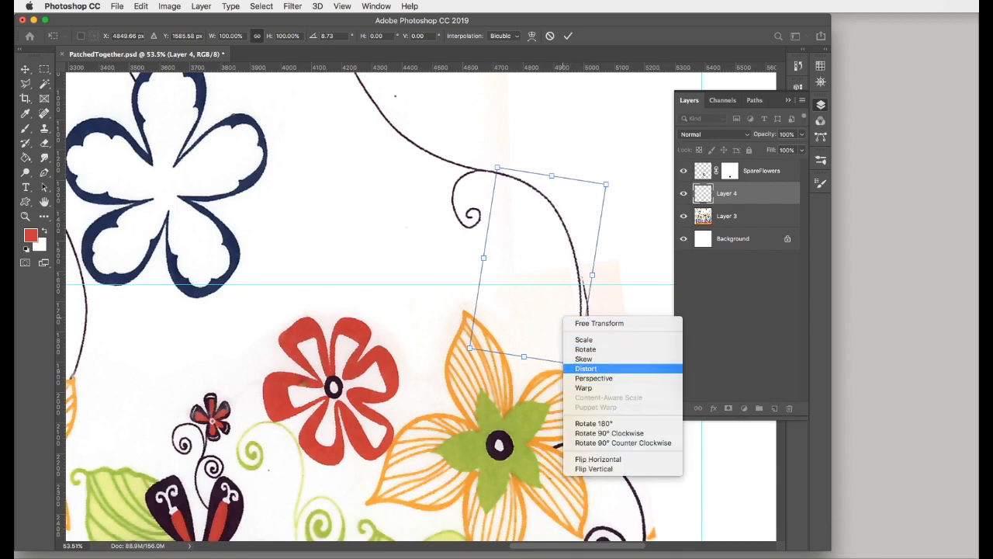
click(588, 366)
drag(577, 364, 593, 366)
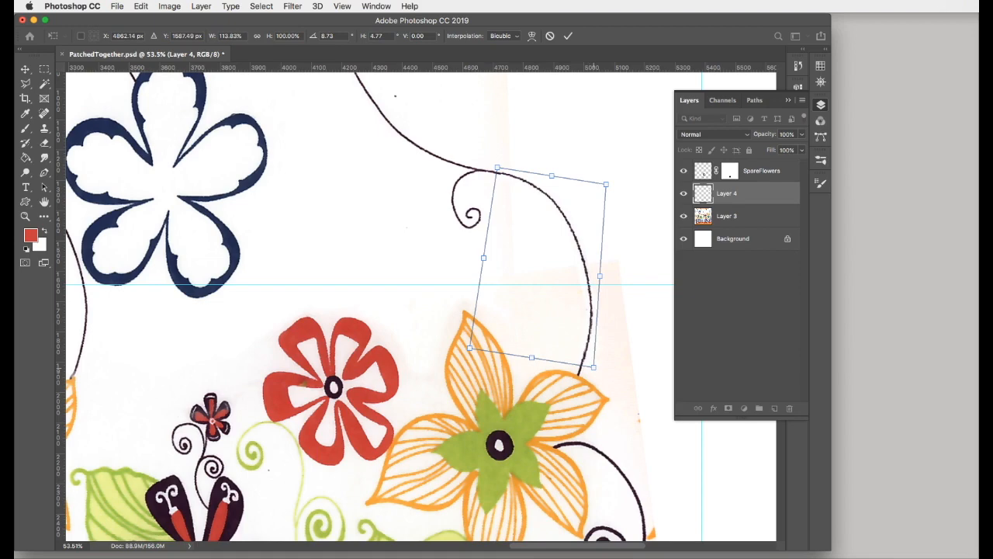
key(Return)
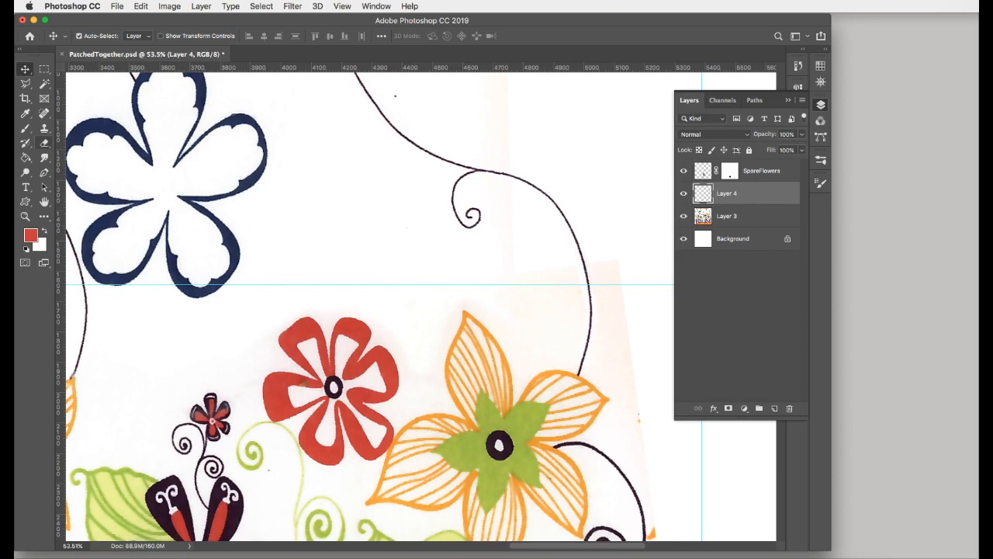
- Erase the tinted scan edge beside the vine and the rightmost orange flower on Layer 3 with a 45 px Eraser brush
click(44, 143)
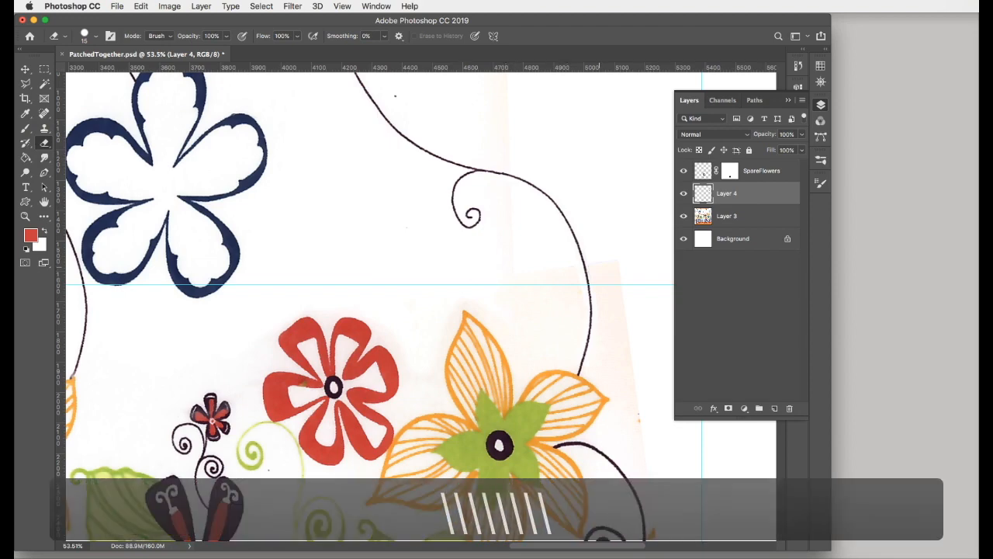
key(bracketright)
key(bracketright)
key(bracketright)
key(bracketright)
key(bracketright)
key(bracketright)
key(bracketright)
key(bracketright)
key(bracketright)
key(bracketright)
key(bracketright)
click(744, 215)
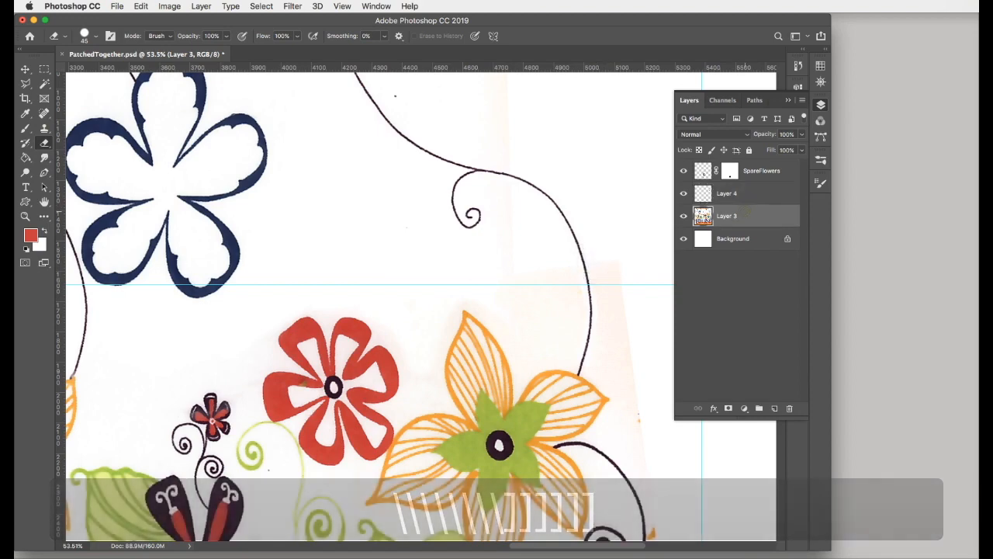
key(bracketright)
key(bracketright)
key(bracketright)
key(bracketright)
key(bracketright)
drag(618, 255, 654, 419)
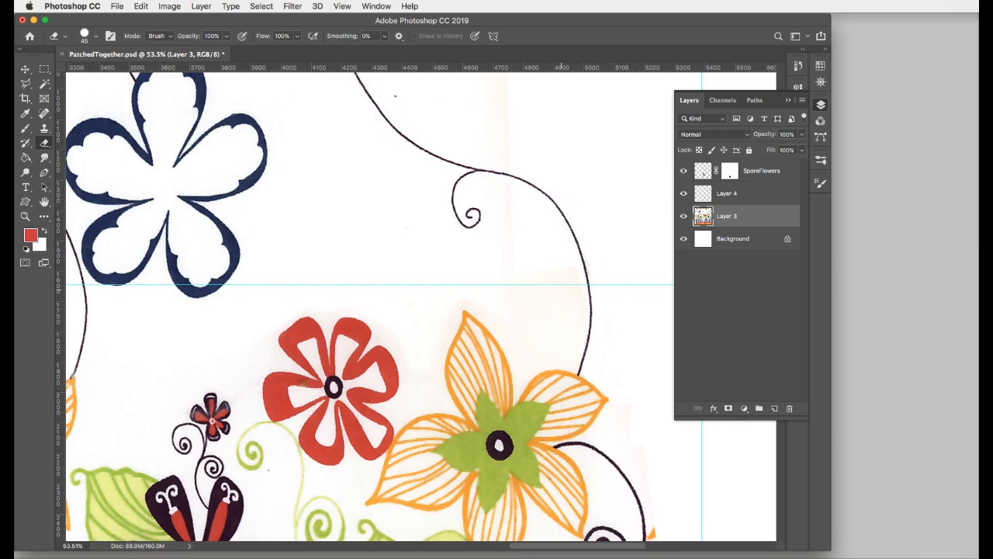
- Erase the leftover tinted edge above the rightmost orange flower and the stray orange marks just beside its lower stem
key(bracketright)
key(bracketright)
key(bracketright)
key(bracketright)
key(bracketright)
key(bracketright)
key(bracketright)
key(bracketright)
key(bracketright)
key(bracketright)
scroll(454, 298, down, 3)
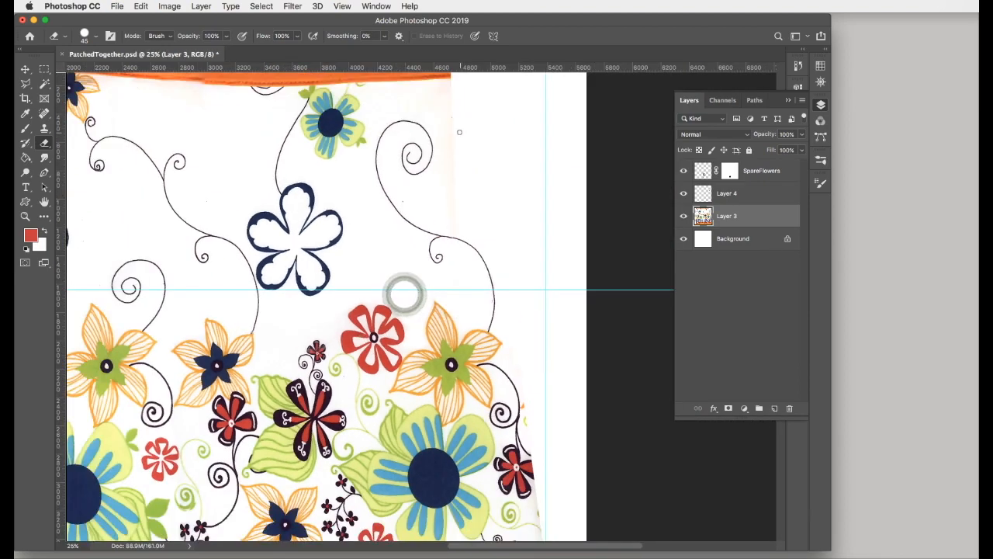
scroll(459, 132, down, 1)
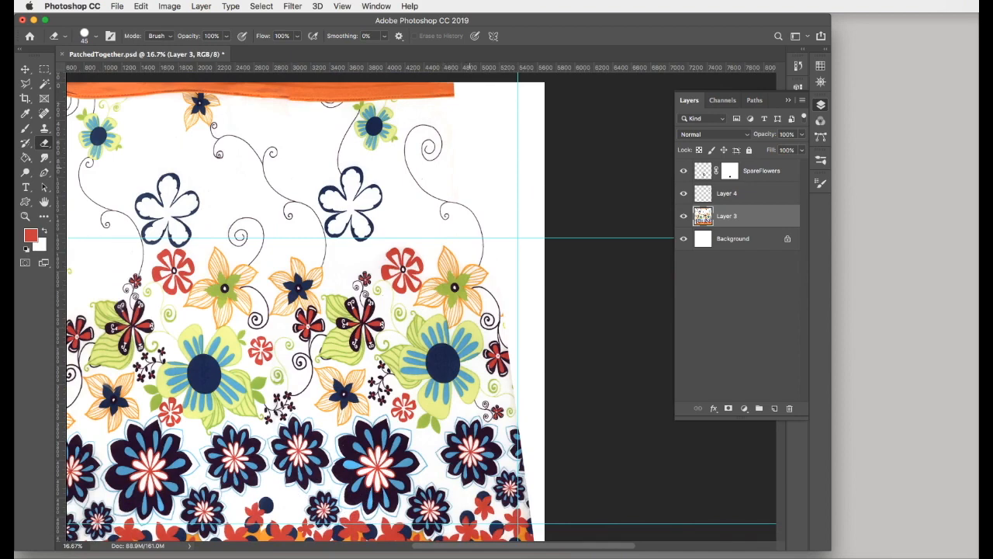
click(506, 311)
click(504, 314)
- Show the rulers and switch from the Polygonal Lasso to the freehand Lasso tool
scroll(426, 344, down, 1)
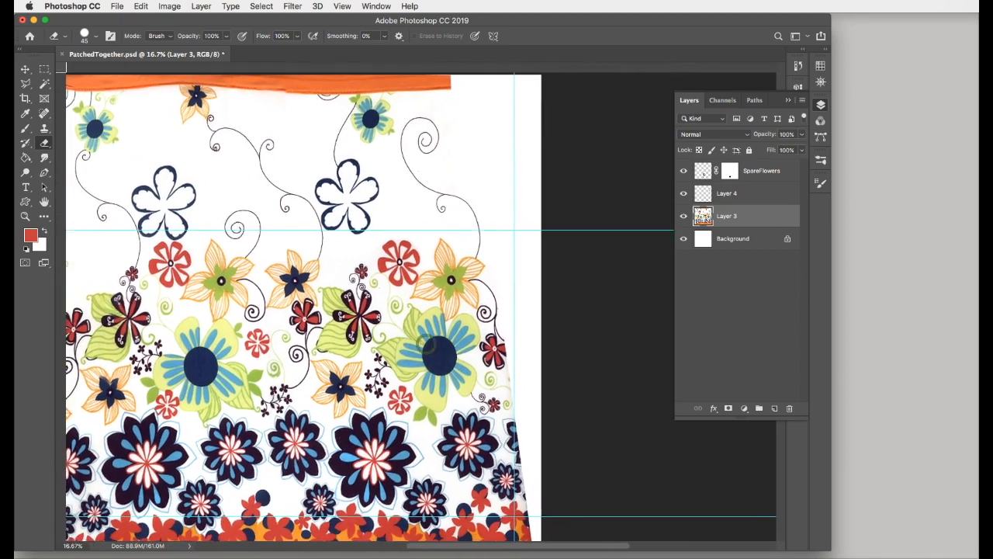
scroll(425, 338, up, 5)
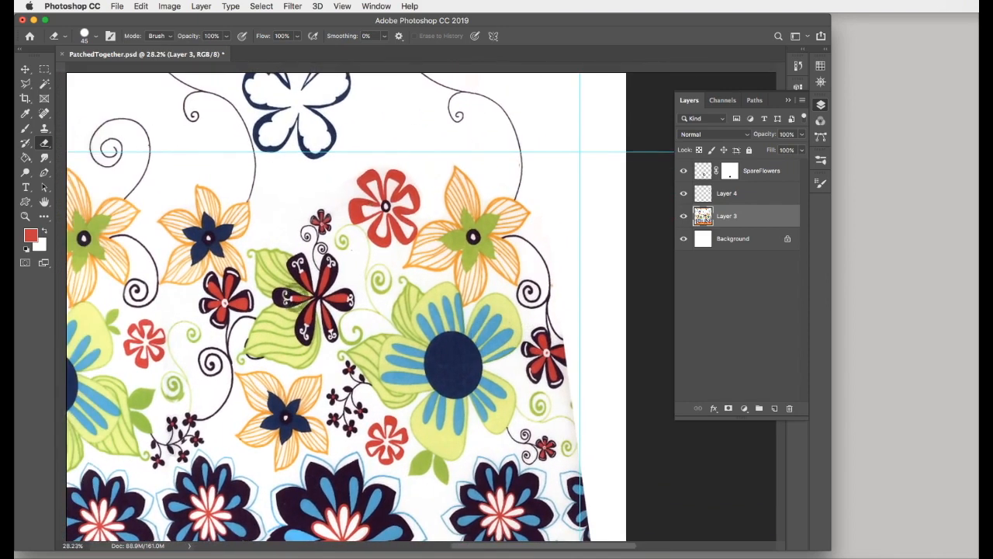
key(super+r)
key(l)
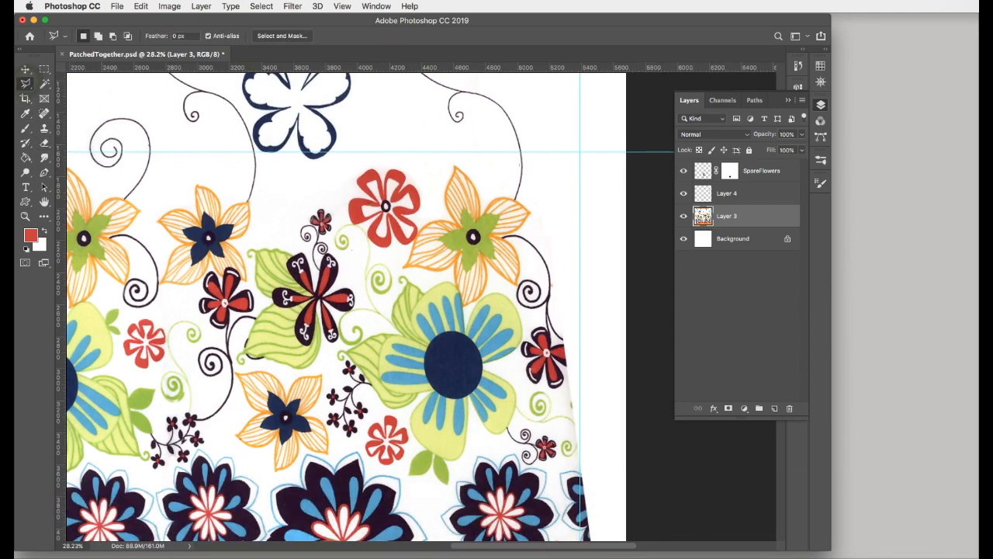
click(25, 83)
click(78, 82)
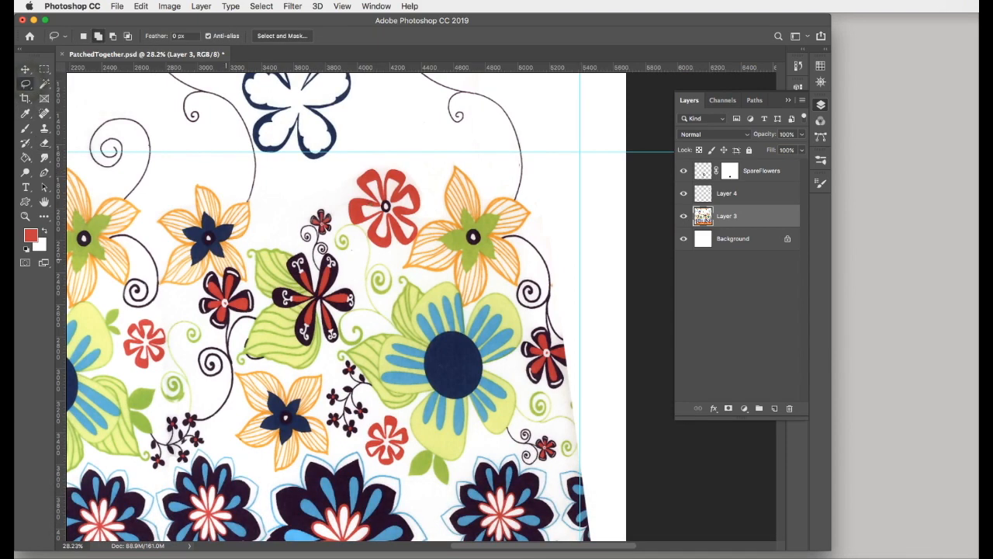
drag(250, 286, 225, 298)
key(Escape)
super+click(215, 280)
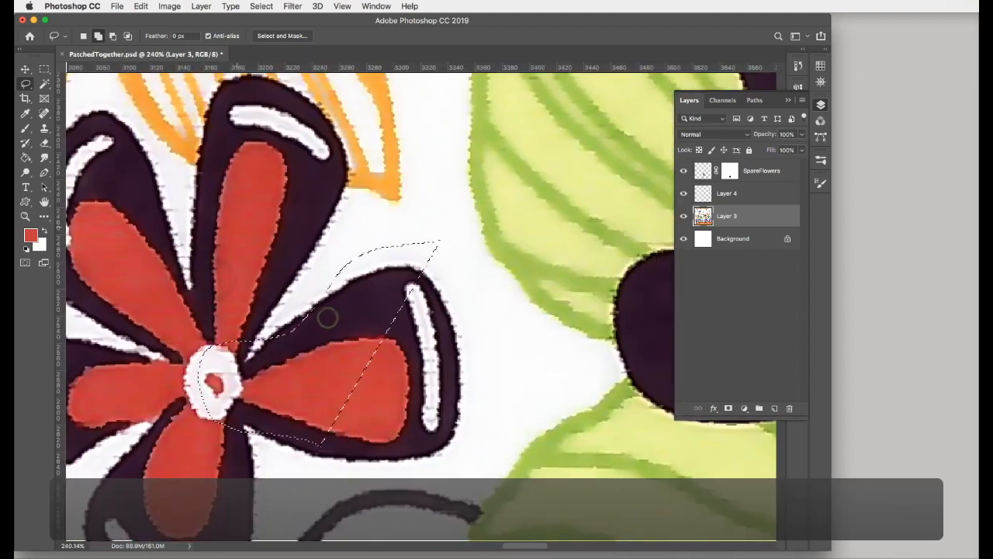
key(super+d)
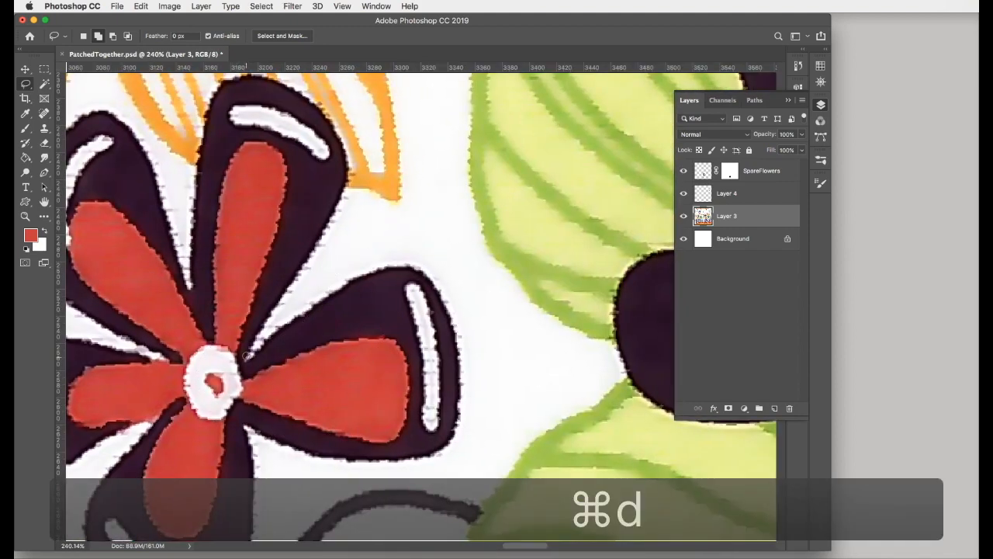
- Outline the right-hand petal of the intact dark red-and-purple flower with the Lasso and copy it onto its own layer
mouse_move(247, 356)
mouse_down()
mouse_move(357, 253)
mouse_move(437, 257)
mouse_move(472, 314)
mouse_move(478, 417)
mouse_up()
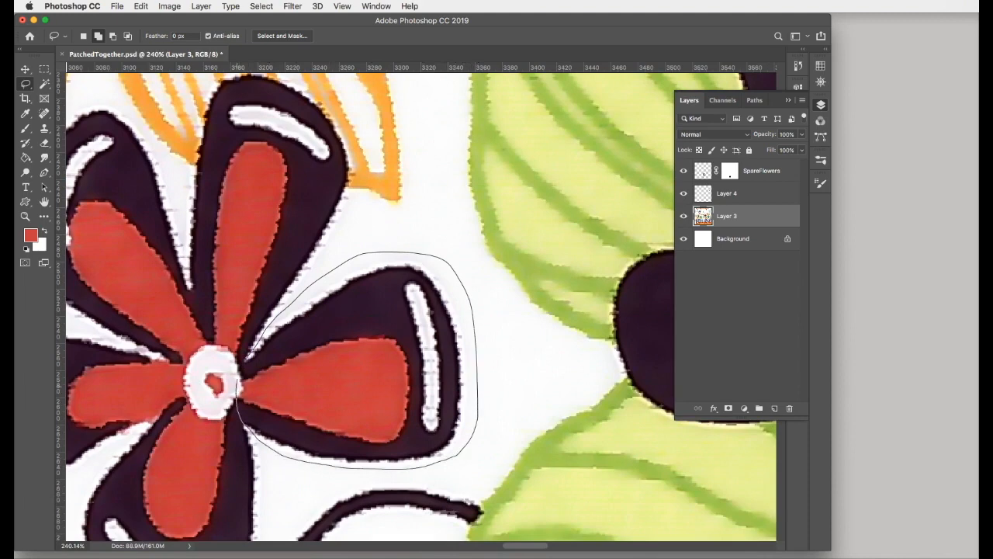
drag(237, 402, 247, 356)
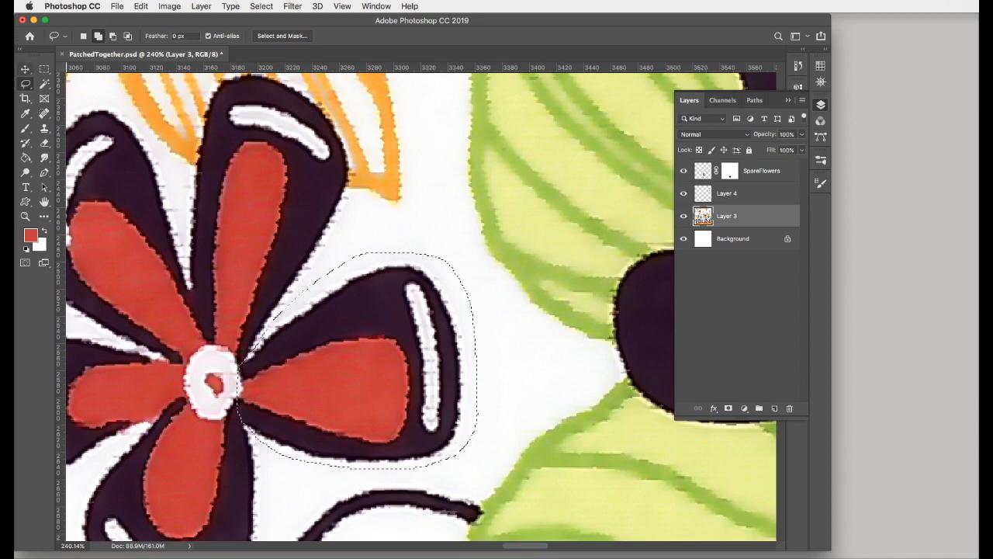
key(super+c)
key(super+v)
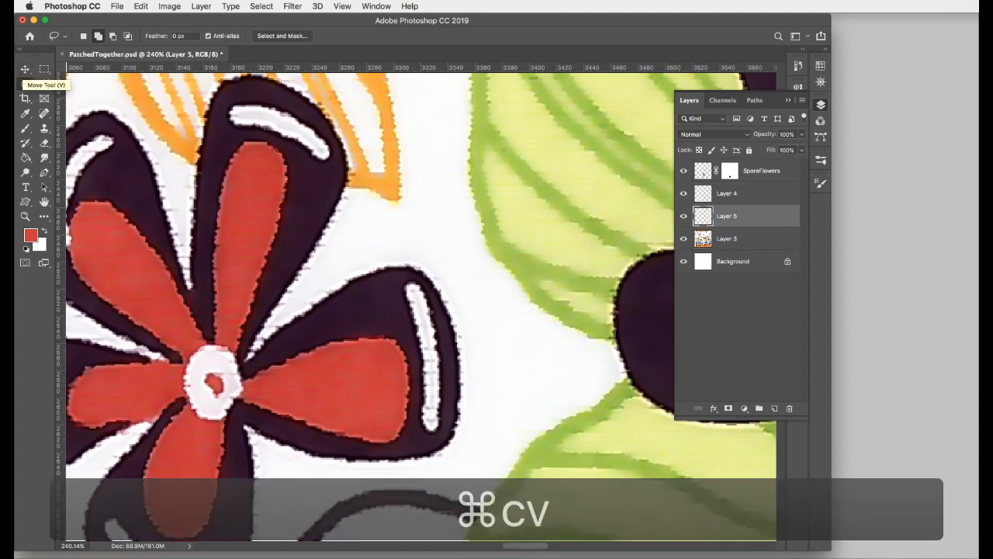
- Move the copied petal onto the cut-off red-and-purple flower at the artwork's right edge and rotate it 11.40° against the flower's centre
click(26, 70)
mouse_move(358, 349)
mouse_down()
mouse_move(530, 385)
mouse_move(215, 373)
mouse_move(603, 402)
mouse_move(559, 410)
mouse_move(550, 387)
mouse_move(534, 407)
mouse_move(569, 416)
mouse_move(353, 364)
mouse_up()
alt+super+click(503, 386)
alt+super+click(503, 386)
alt+super+click(502, 386)
alt+super+click(195, 361)
alt+super+click(195, 362)
key(super+t)
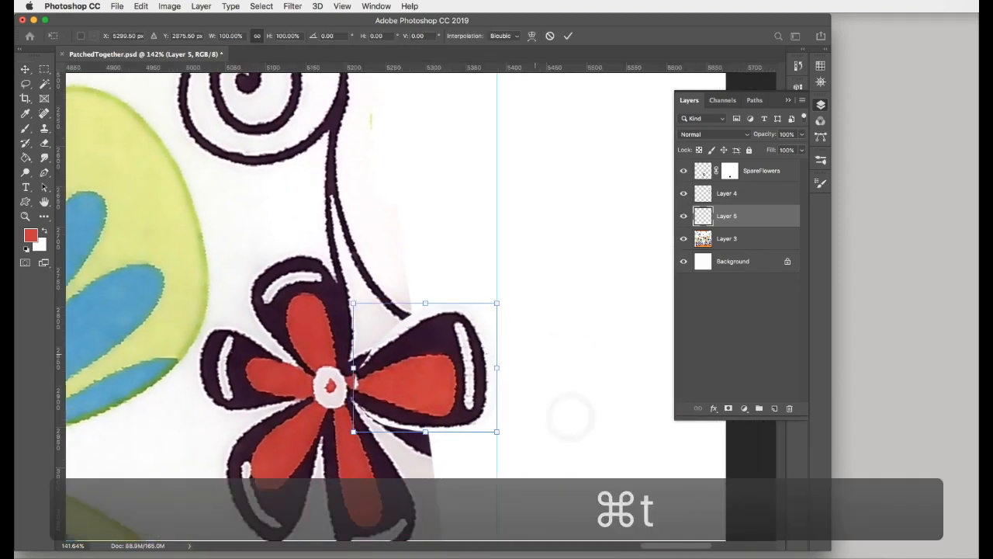
drag(510, 288, 517, 296)
drag(419, 359, 429, 368)
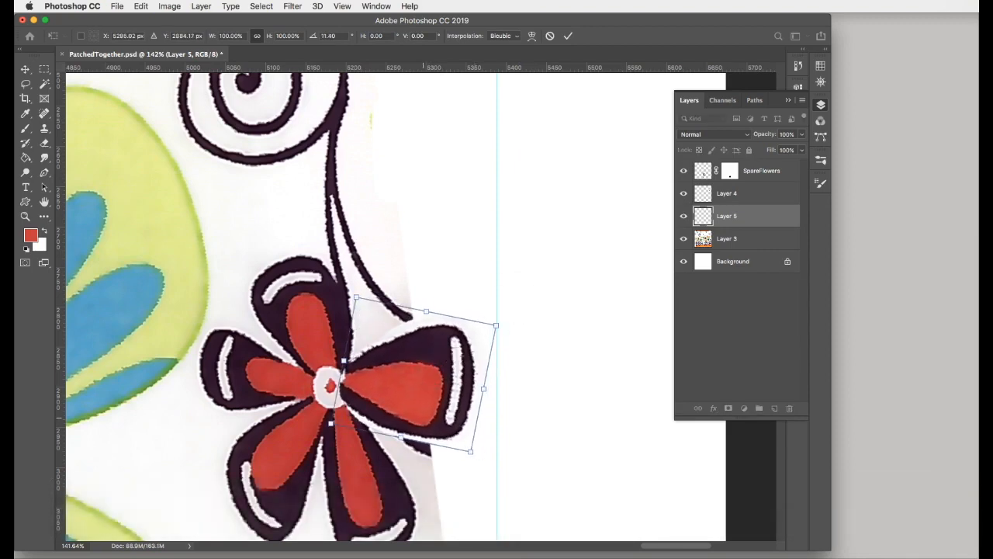
- Warp the petal by pulling its lower outer corner outward and its inner edge toward the flower's centre, and apply the transformation
right_click(427, 394)
click(464, 467)
drag(472, 450, 487, 480)
drag(400, 440, 411, 452)
drag(331, 424, 348, 429)
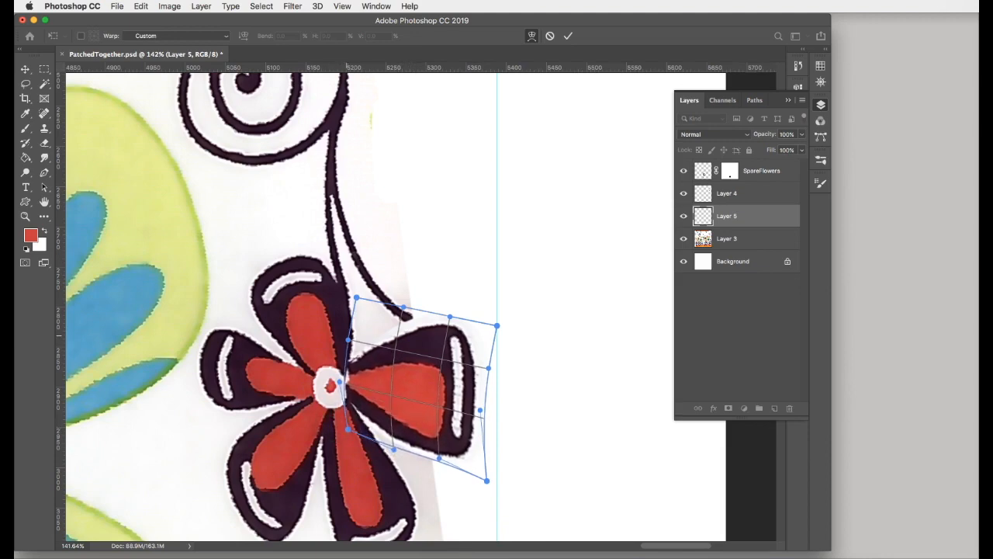
drag(348, 339, 343, 370)
drag(355, 298, 341, 232)
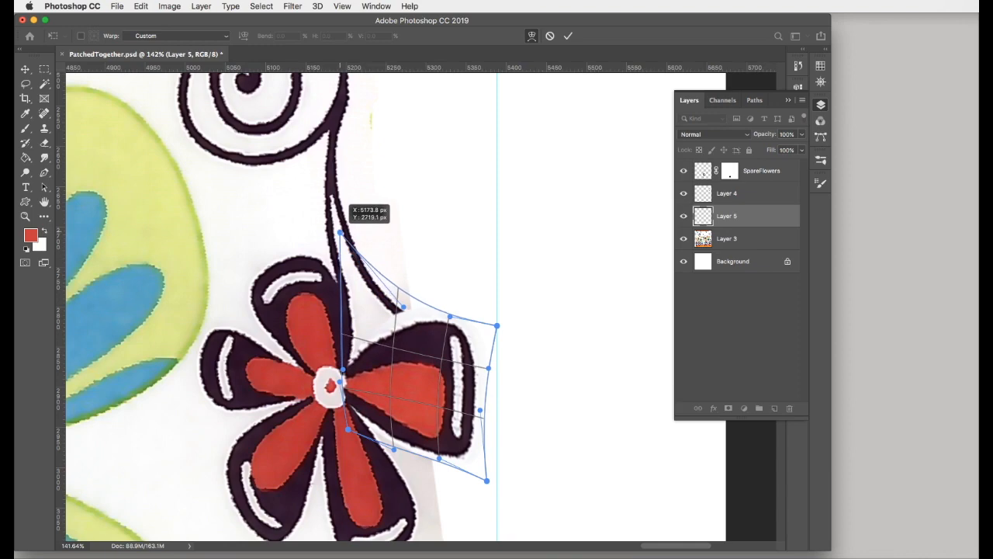
key(Return)
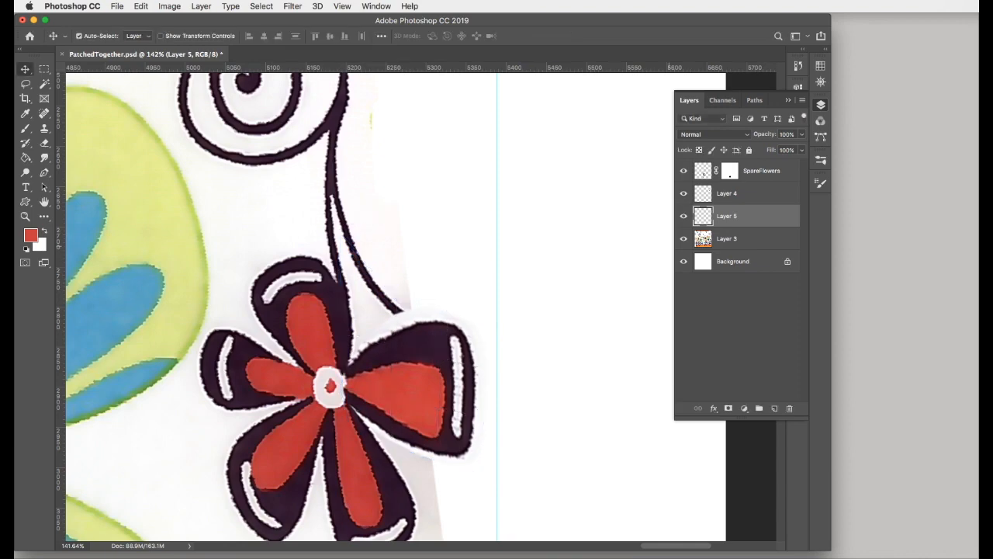
- Erase the white margin around the pasted petal where it covers the end of the stem
click(44, 143)
drag(434, 299, 417, 307)
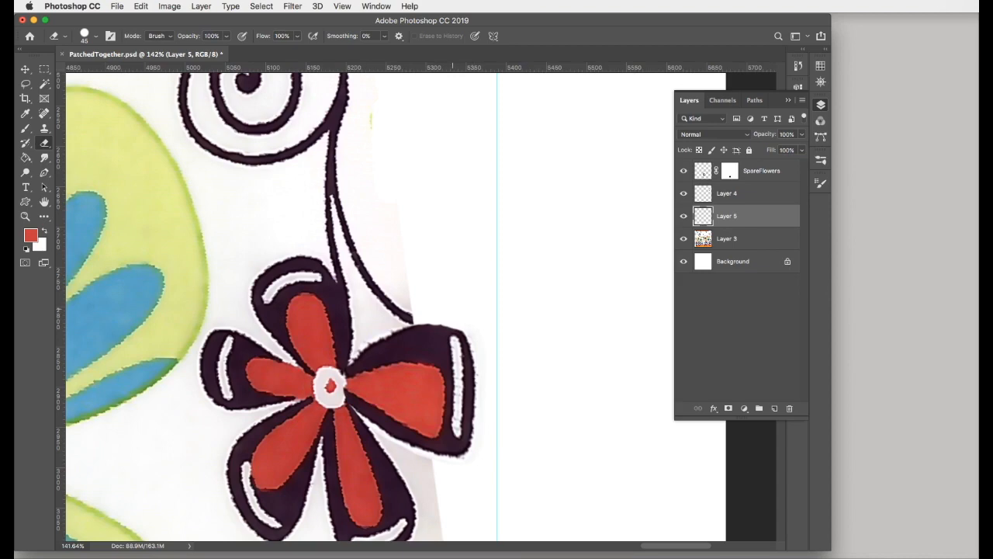
click(454, 486)
- Set the Clone Stamp brush to 8 px, merge the petal layer into Layer 3, and check that layer by toggling its visibility
scroll(394, 431, down, 3)
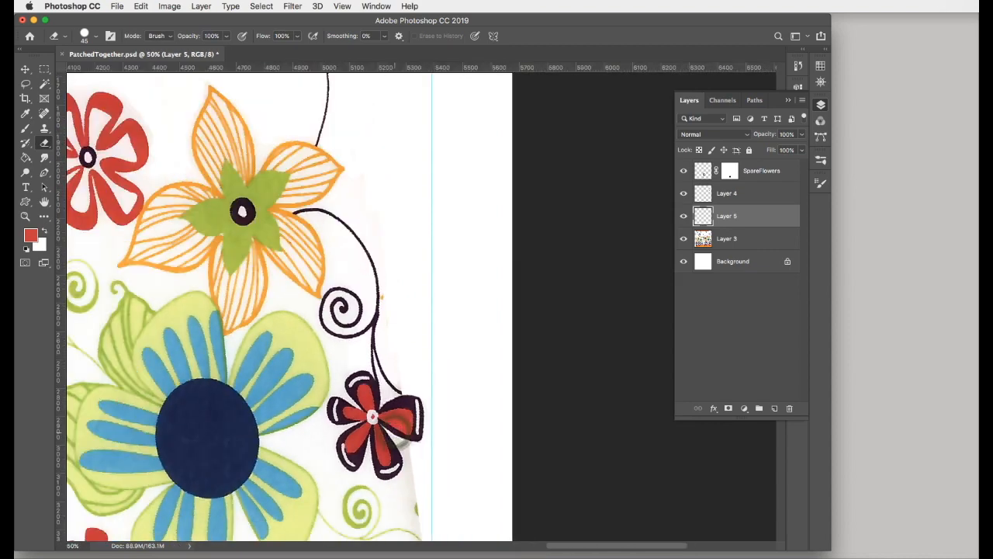
scroll(394, 432, down, 1)
scroll(392, 398, up, 5)
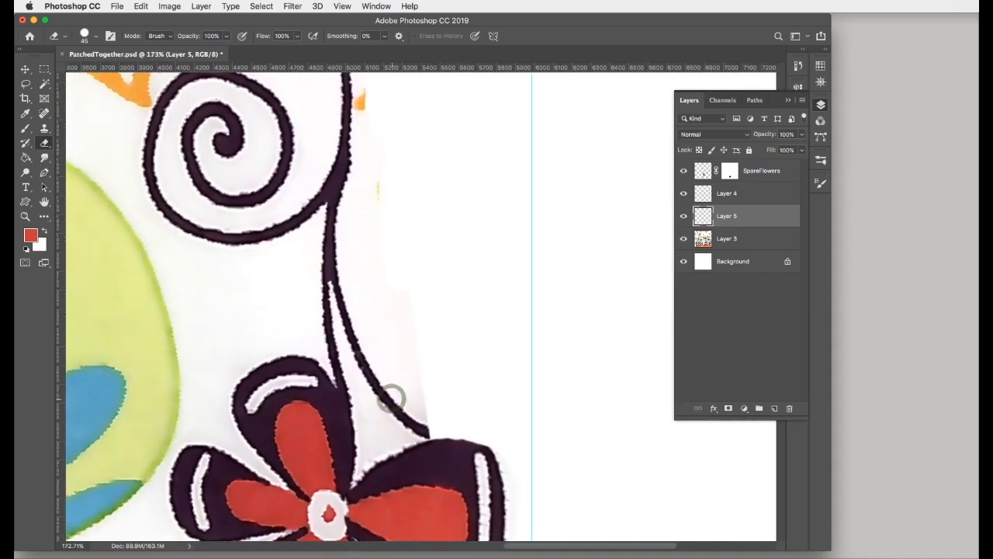
key(s)
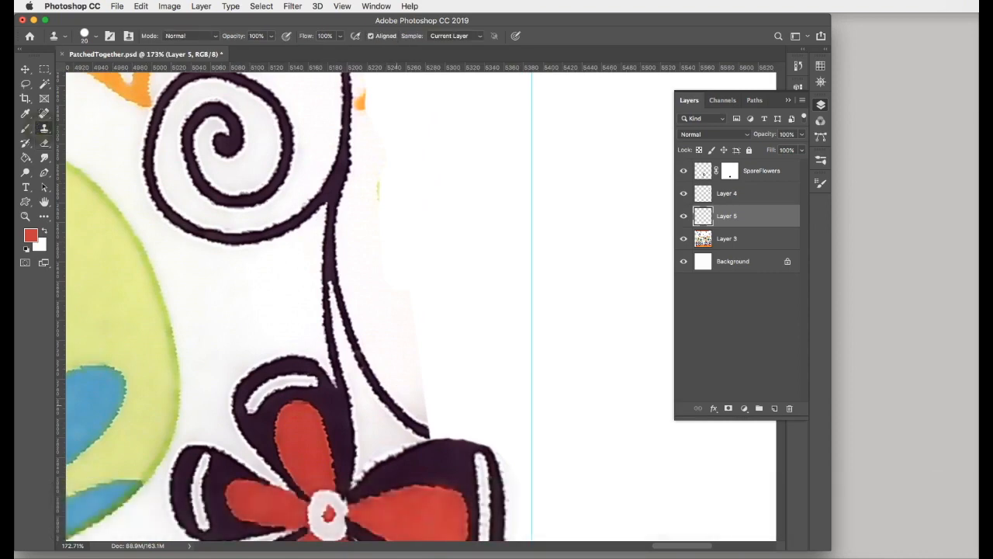
key(bracketleft)
key(bracketleft)
key(bracketleft)
key(bracketleft)
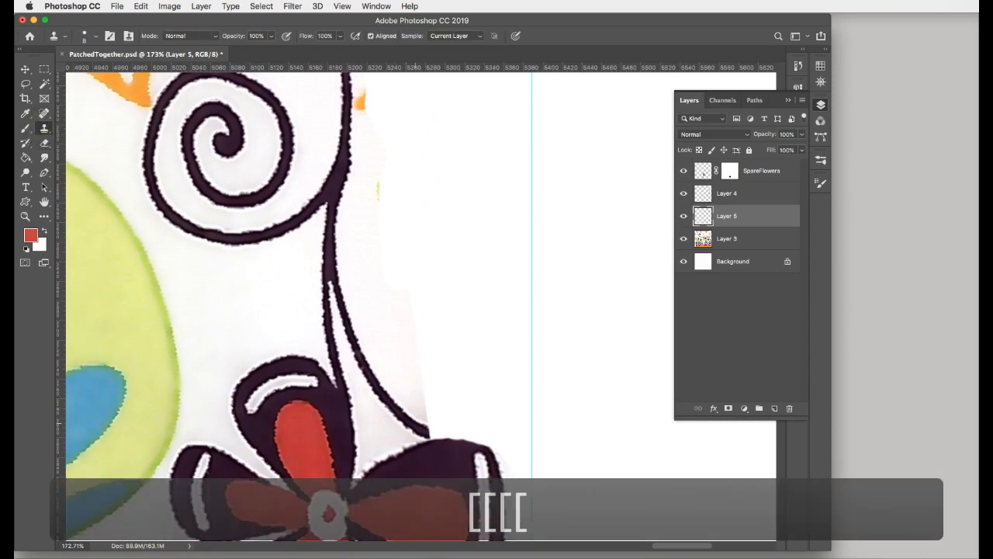
alt+click(417, 428)
key(super+e)
click(417, 427)
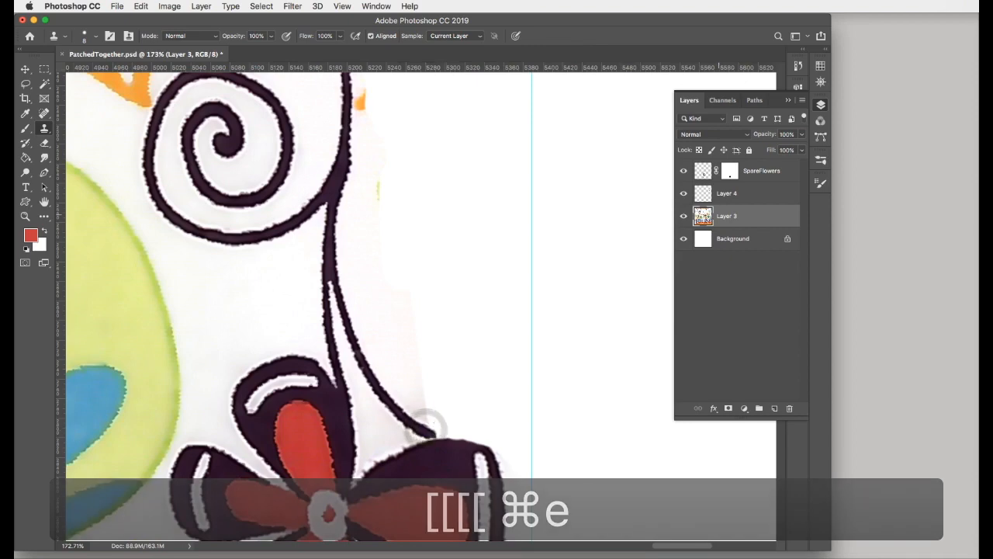
click(684, 215)
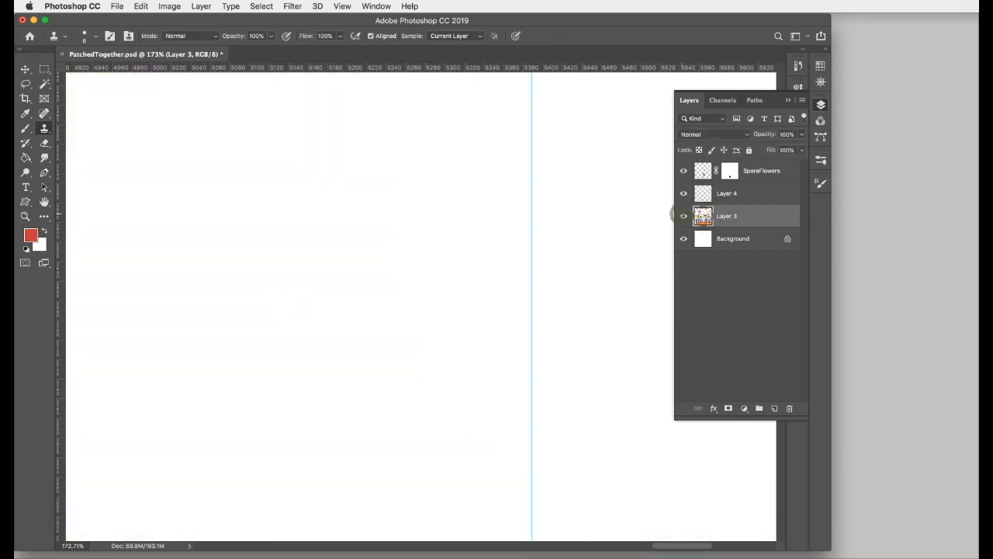
click(684, 215)
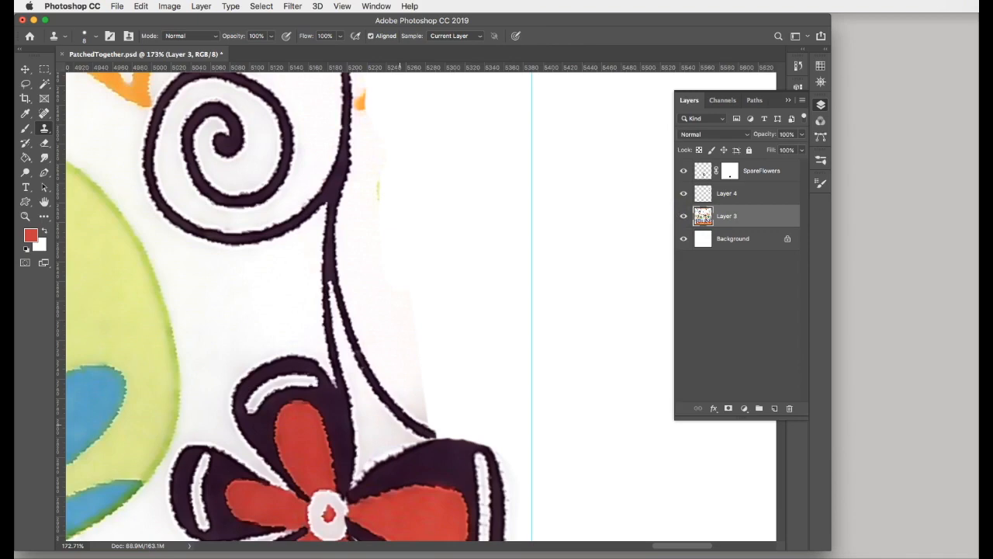
- Clone the dark stem's line from just above its cut end to extend it onto the new petal
alt+click(407, 418)
drag(438, 434, 441, 426)
alt+click(417, 429)
drag(432, 436, 451, 437)
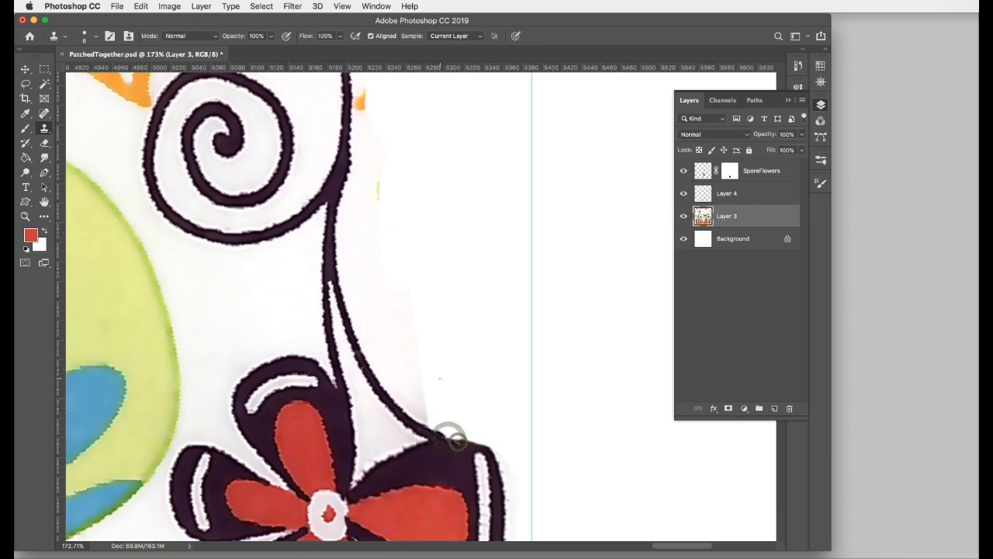
- Erase the stray orange and green marks and the tinted edge beside the stem above the repaired flower
scroll(440, 378, down, 5)
key(e)
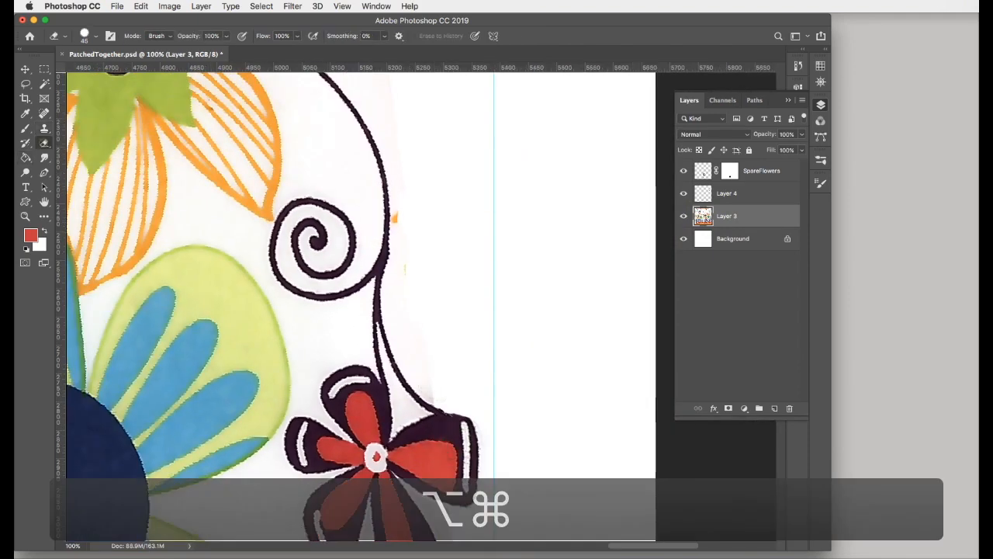
click(402, 217)
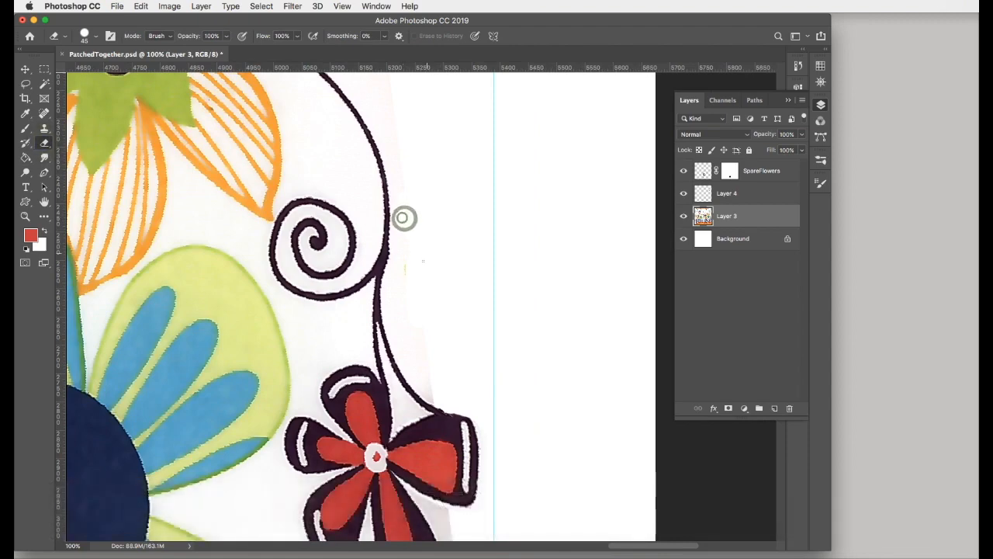
click(422, 262)
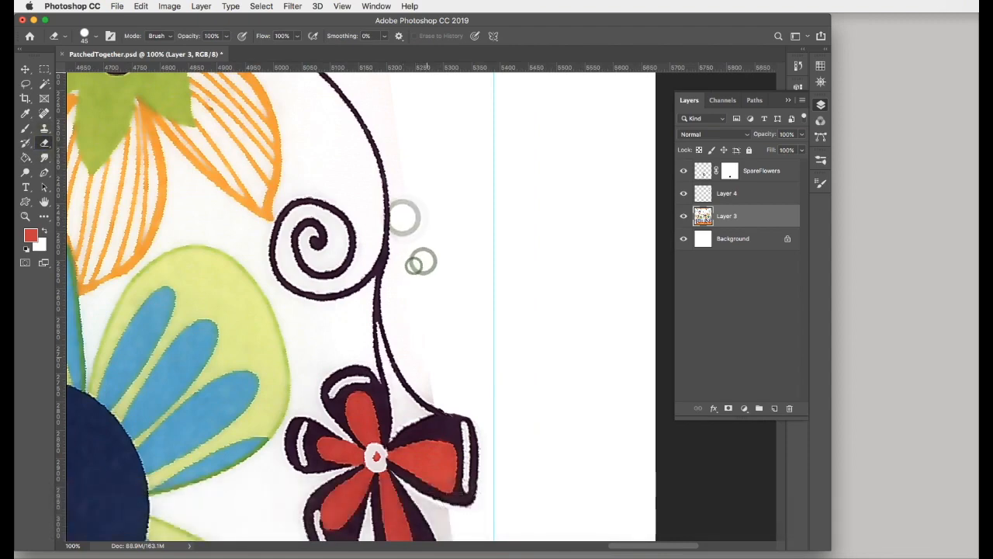
click(437, 392)
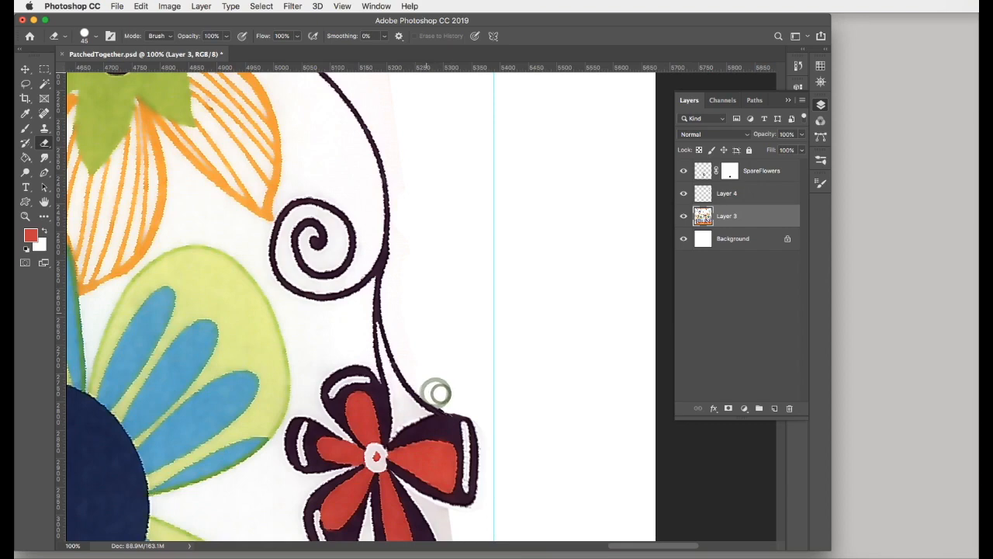
- Reselect Layer 3 and erase the remaining pinkish edge beside the curved stem below the orange flower
super+click(436, 304)
super+click(396, 102)
click(828, 250)
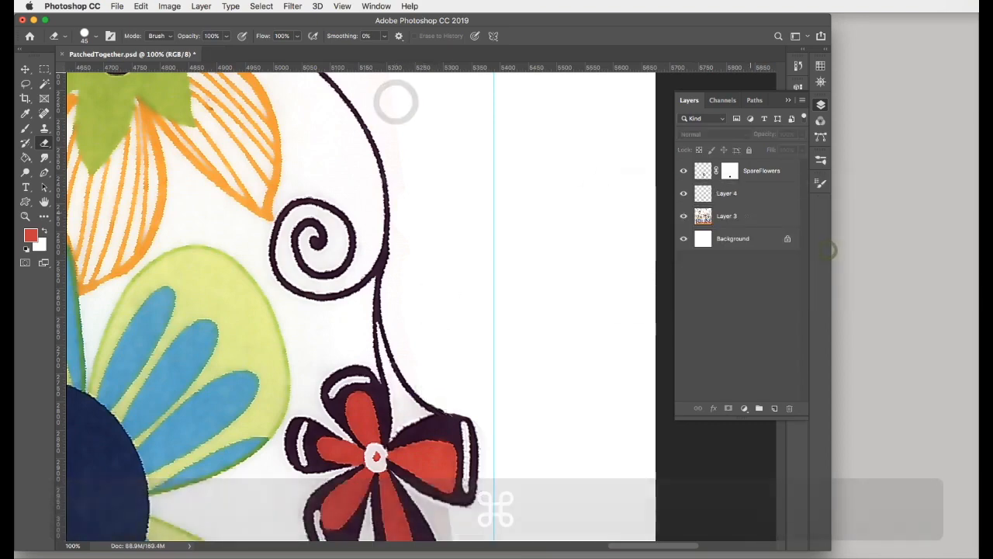
click(747, 216)
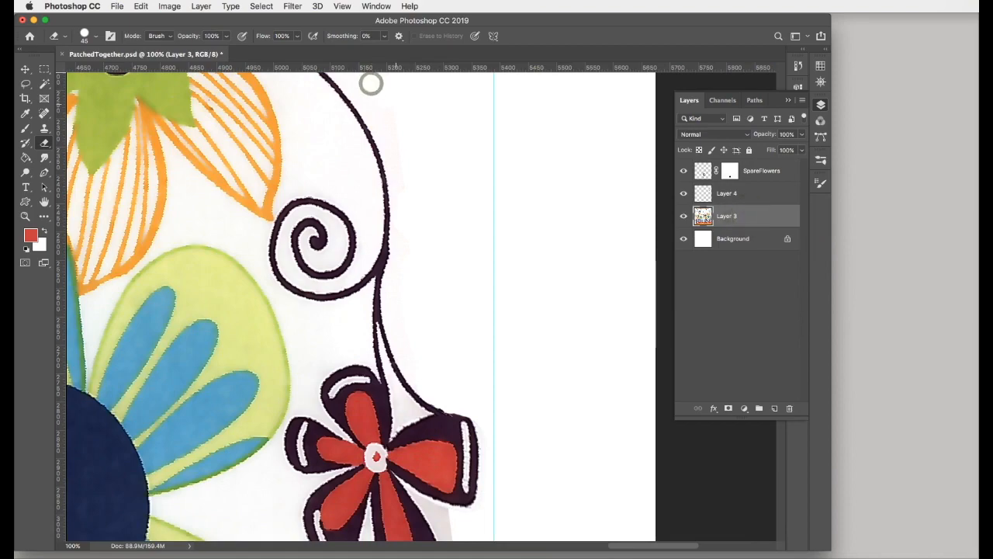
scroll(481, 217, down, 2)
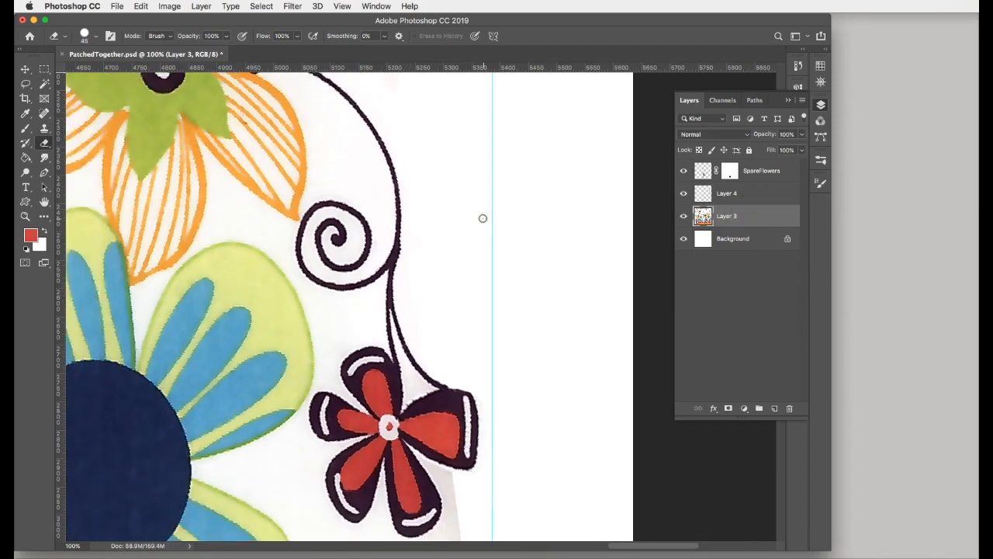
scroll(482, 218, down, 3)
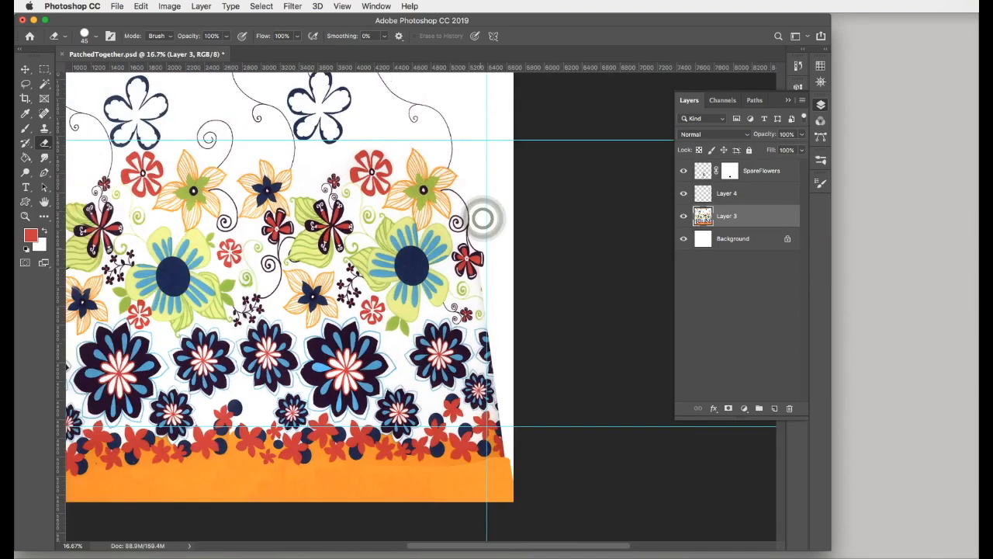
scroll(482, 219, up, 2)
scroll(483, 219, up, 1)
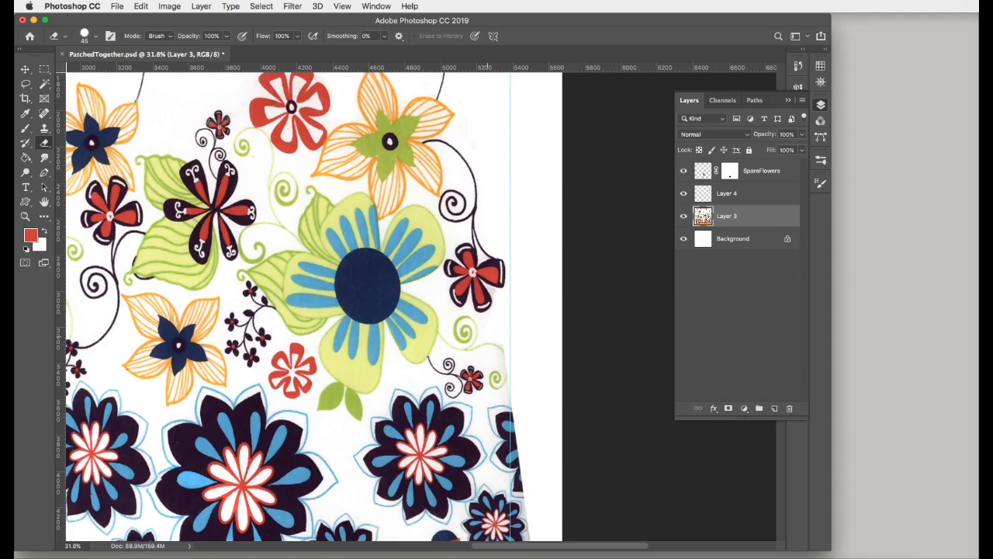
key(bracketright)
key(bracketright)
key(bracketright)
key(bracketright)
key(bracketright)
key(bracketright)
key(bracketright)
key(bracketright)
key(bracketright)
key(bracketright)
key(bracketright)
- Shift the artwork's left vertical guide slightly outward to about X 540 px with the Move tool
scroll(481, 345, down, 4)
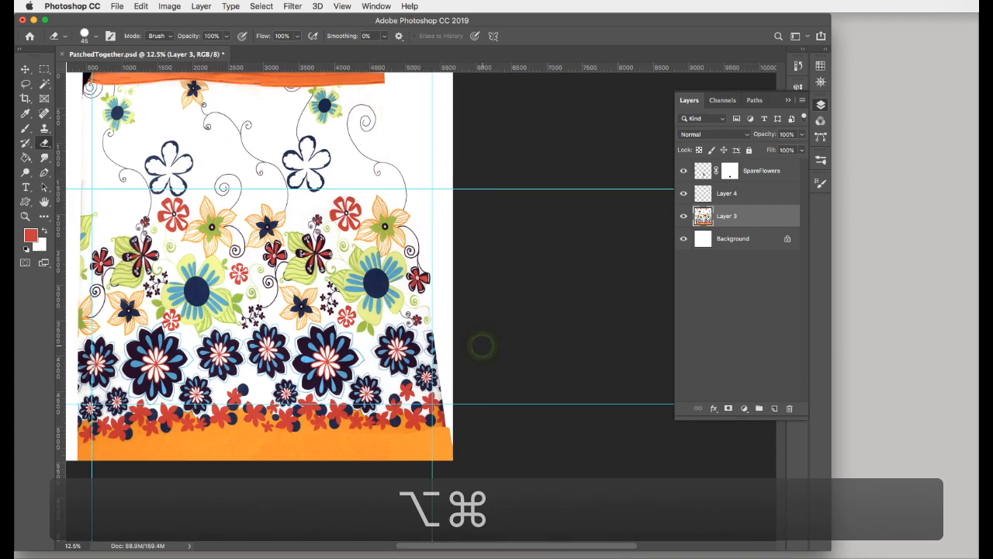
drag(482, 345, 551, 355)
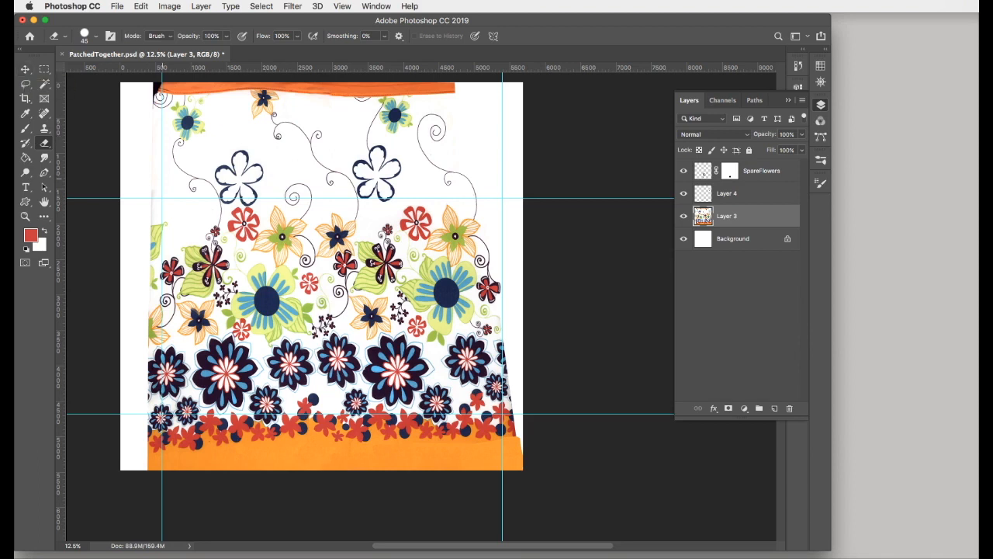
click(25, 69)
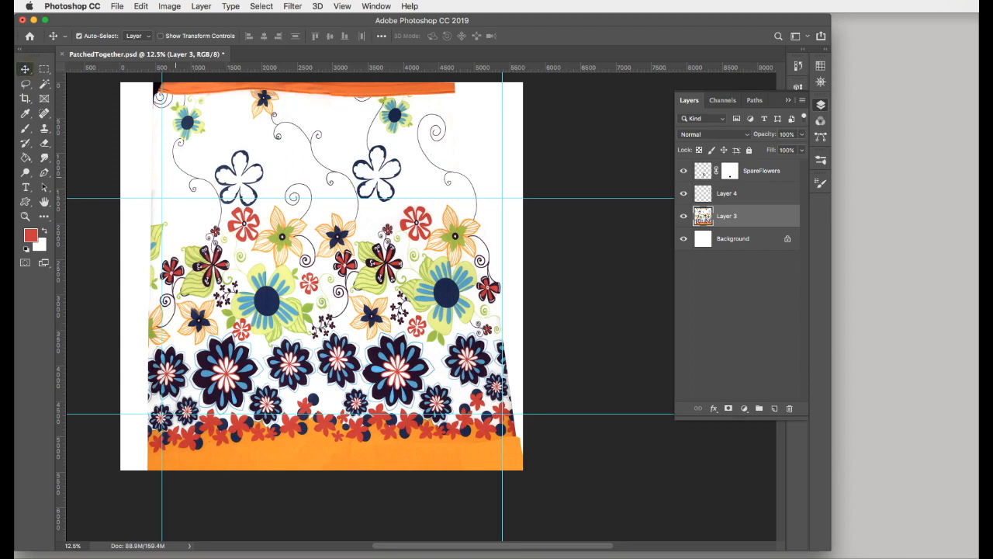
drag(161, 177, 158, 177)
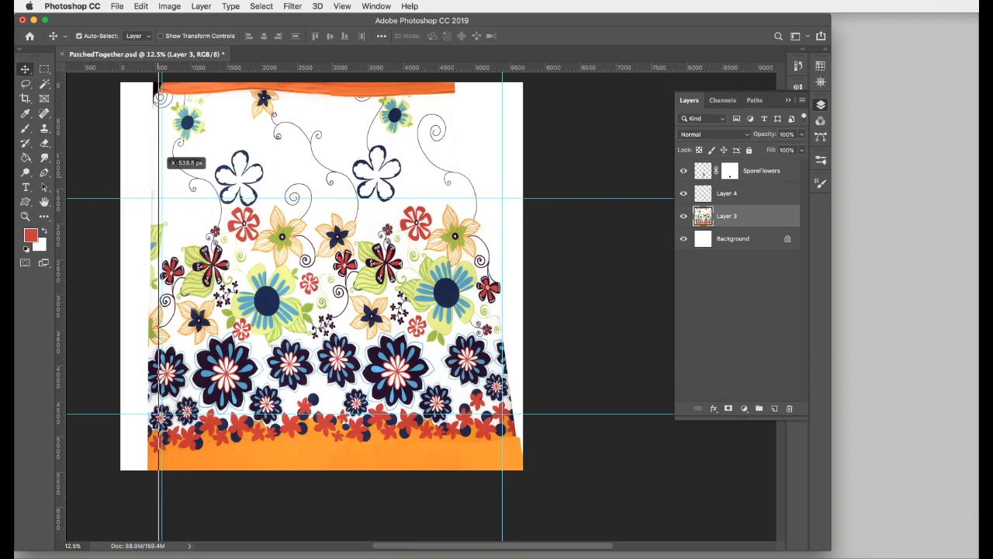
drag(158, 176, 159, 177)
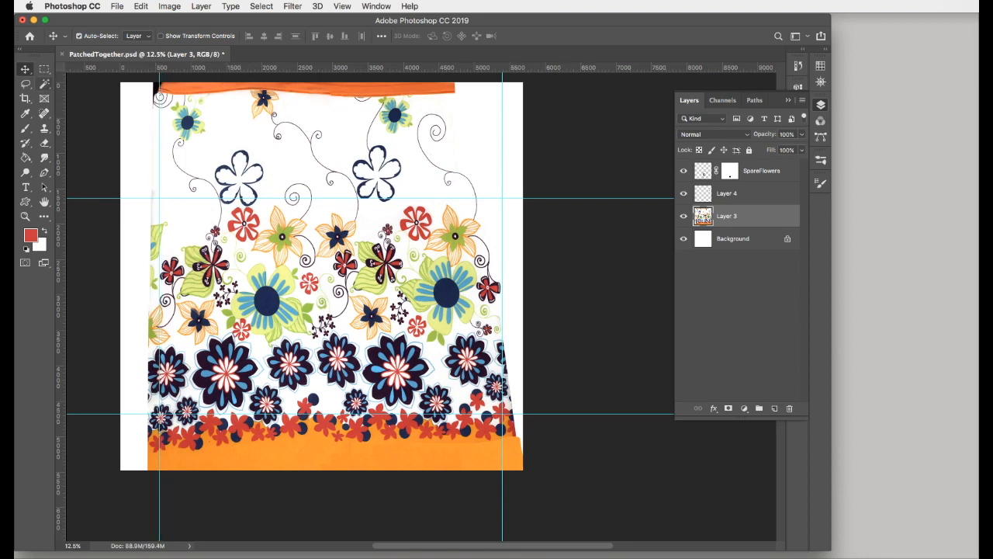
- Enlarge the Eraser to 175 px and erase the cut-off green leaf and tinted edge along the artwork's left side
click(44, 143)
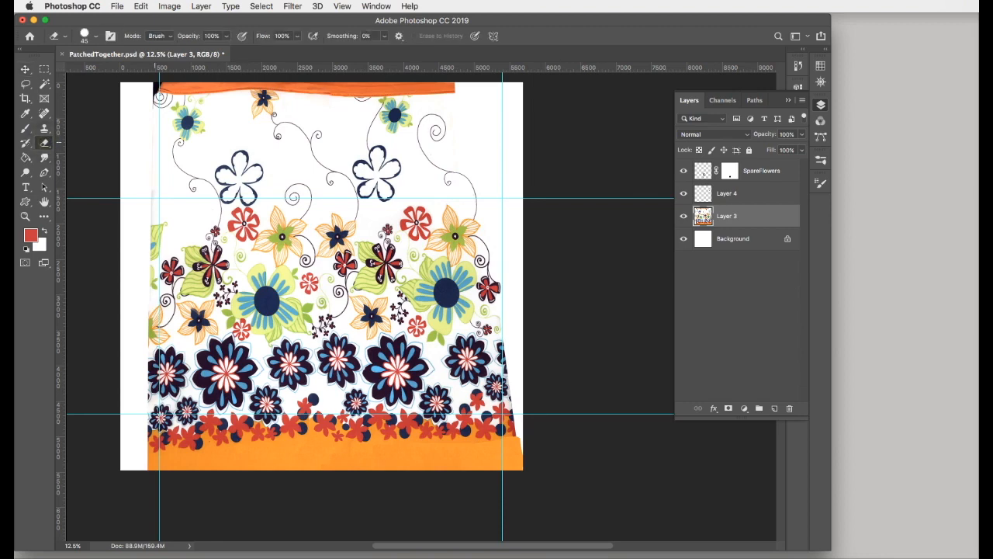
key(bracketright)
key(bracketright)
key(bracketright)
key(bracketright)
key(bracketright)
key(bracketright)
key(bracketright)
key(bracketright)
key(bracketright)
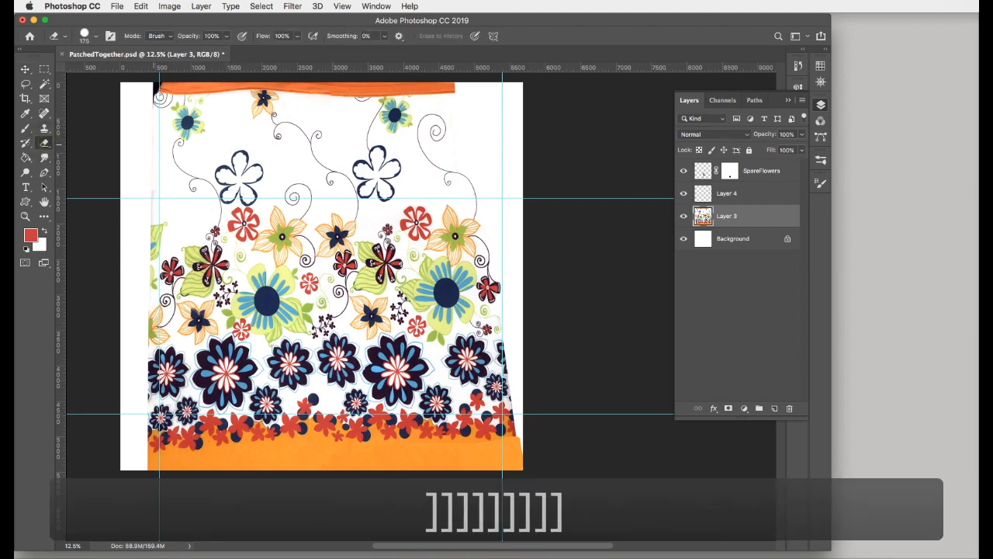
mouse_move(141, 176)
mouse_down()
mouse_move(162, 253)
mouse_move(152, 244)
mouse_move(153, 286)
mouse_up()
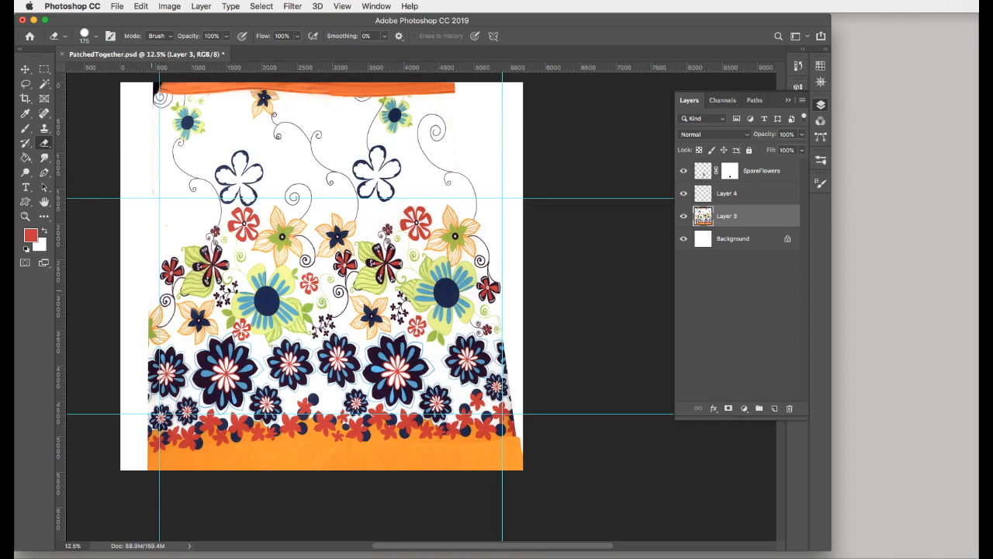
drag(152, 307, 153, 313)
- Erase the cut-off orange flower at the artwork's left edge, around the end of the dark curling vine
scroll(137, 295, up, 5)
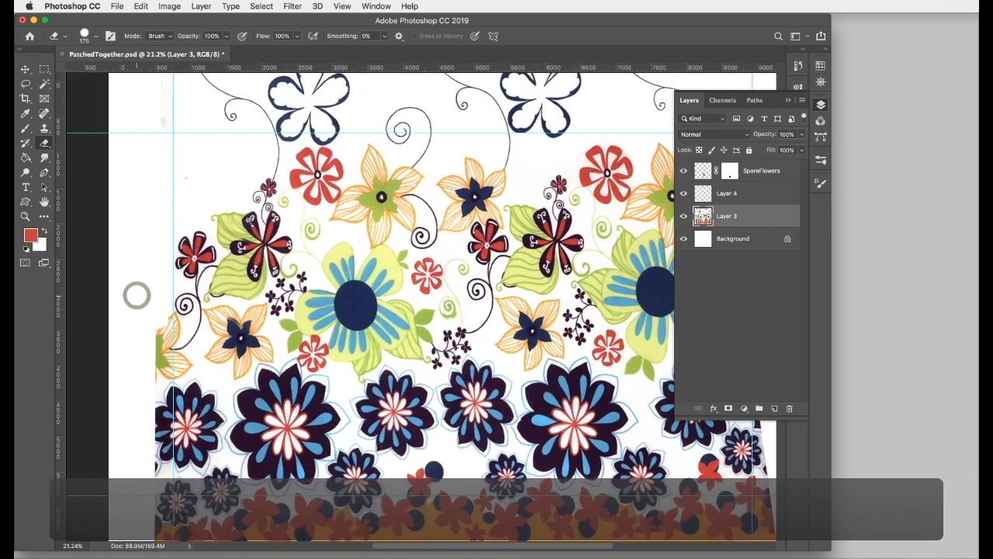
key(bracketright)
key(bracketright)
key(bracketright)
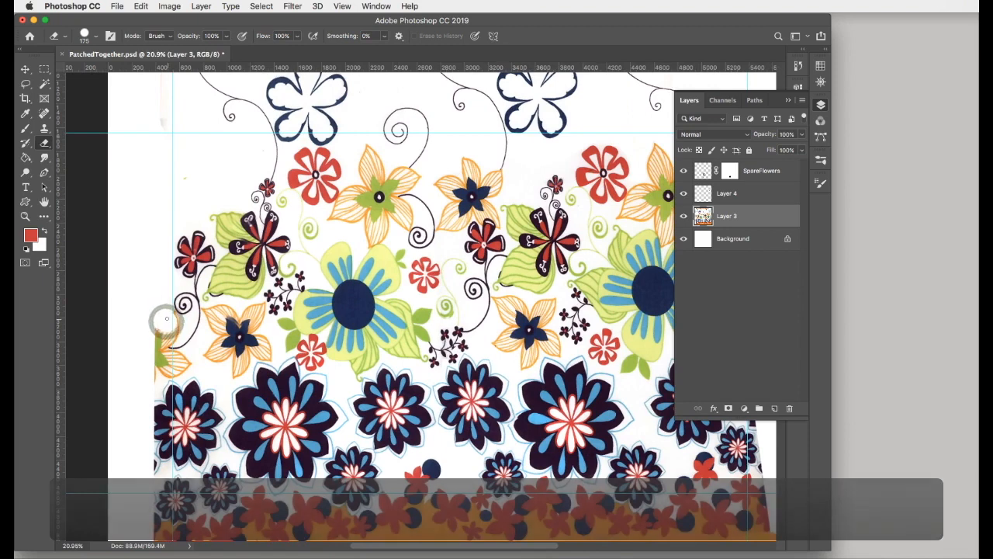
click(168, 318)
click(168, 325)
click(167, 331)
click(166, 336)
click(169, 334)
click(153, 331)
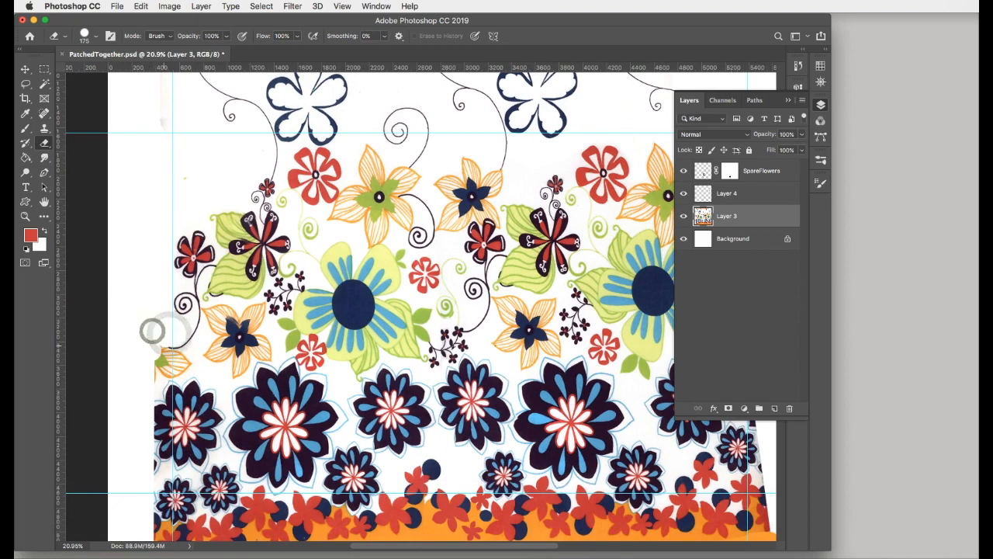
click(159, 347)
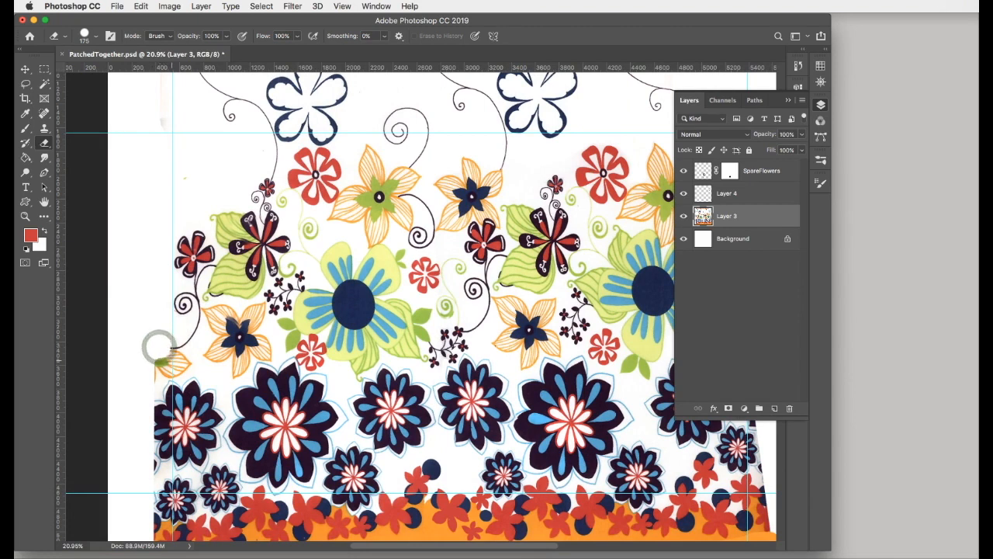
click(171, 360)
click(176, 362)
drag(178, 365, 154, 361)
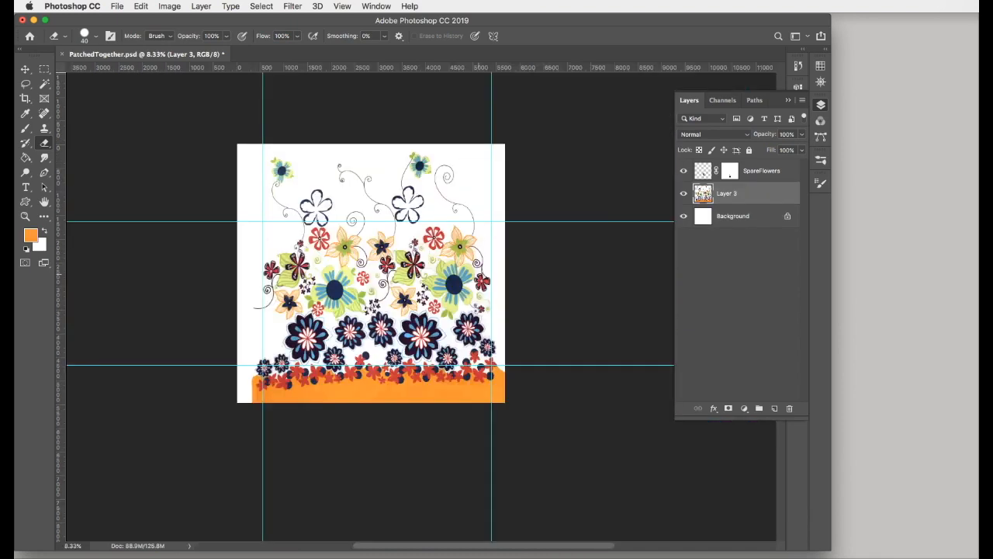
- Crop the excess canvas on the left and right sides to just outside the two vertical guides
key(super+equal)
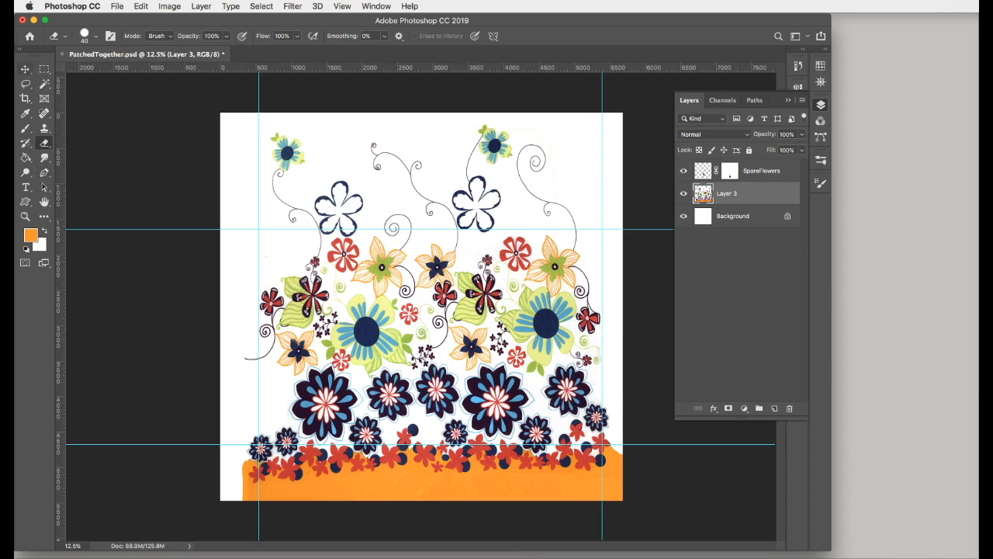
click(25, 97)
drag(220, 307, 233, 307)
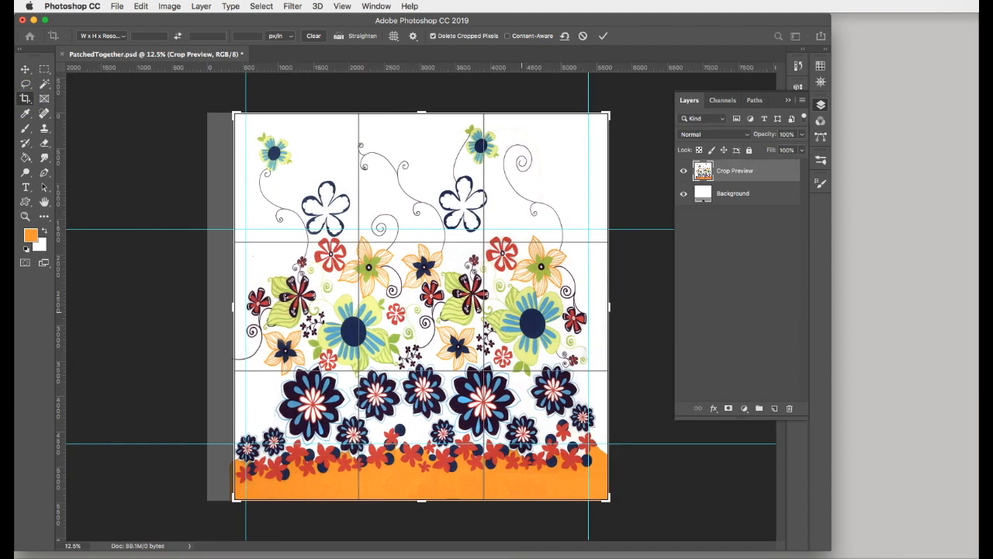
drag(610, 308, 604, 308)
key(Return)
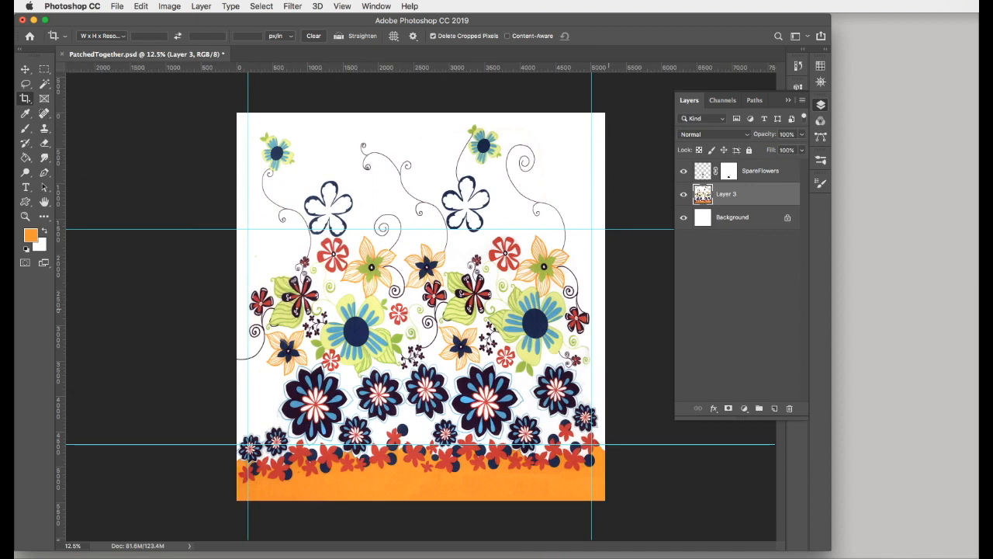
- Check the cropped document's dimensions in Image Size with the width and height units set to pixels
click(169, 6)
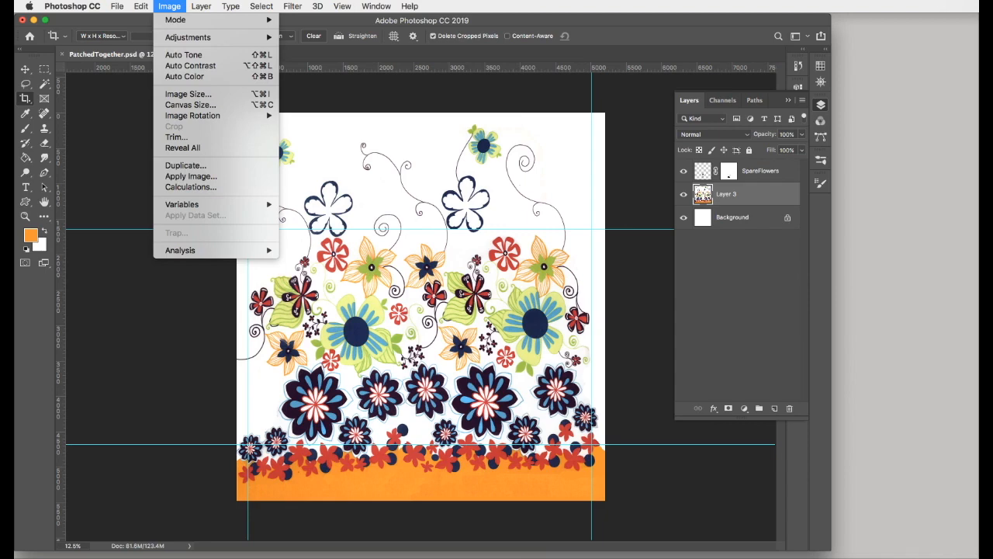
click(188, 94)
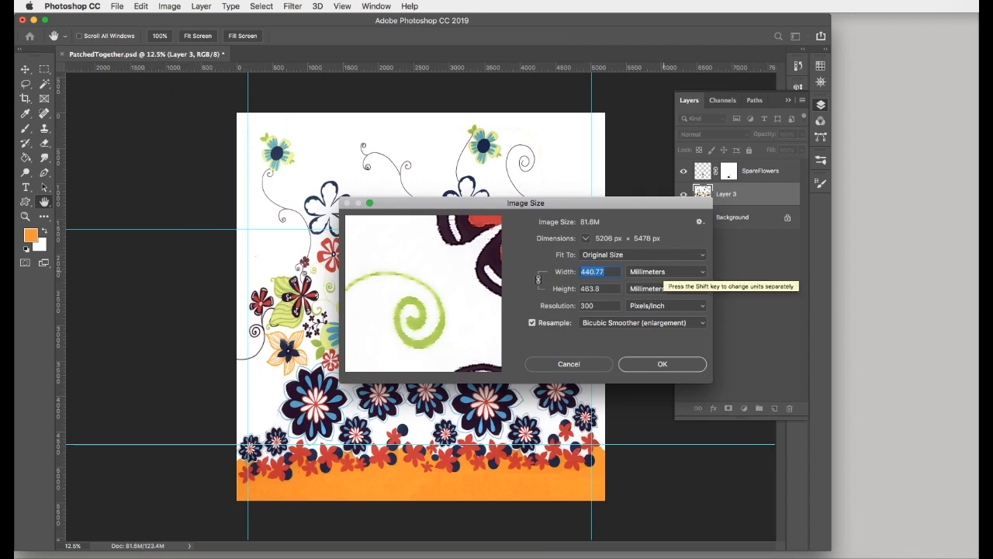
click(666, 271)
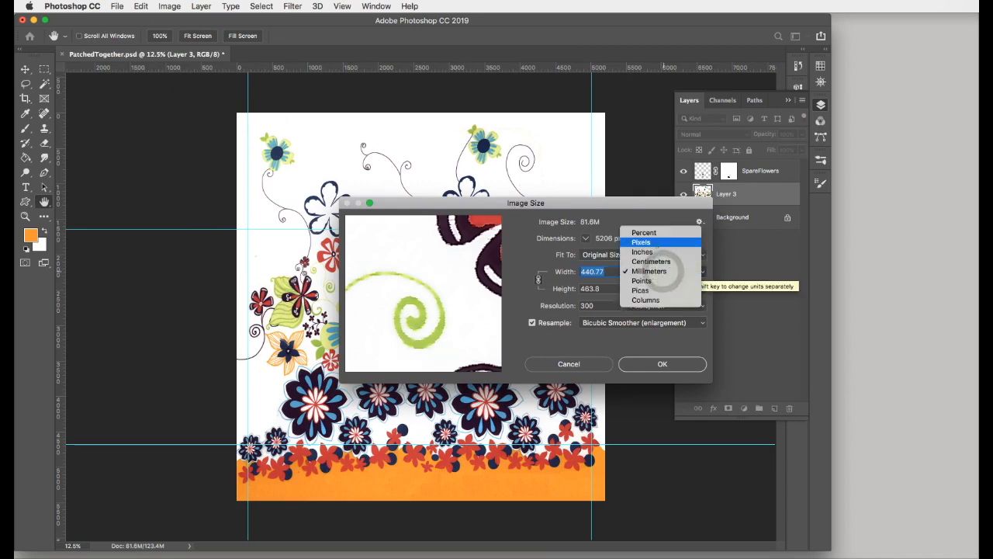
click(656, 245)
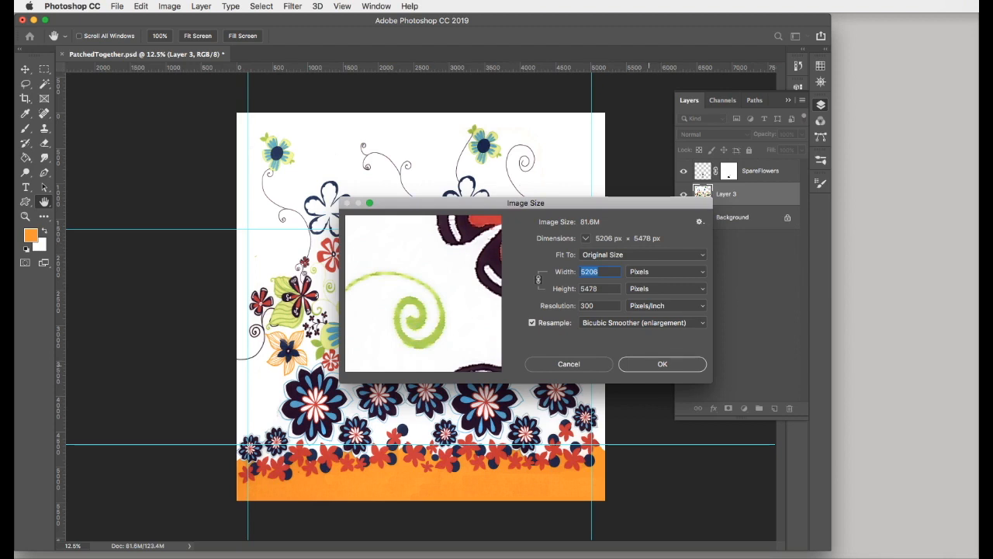
click(650, 364)
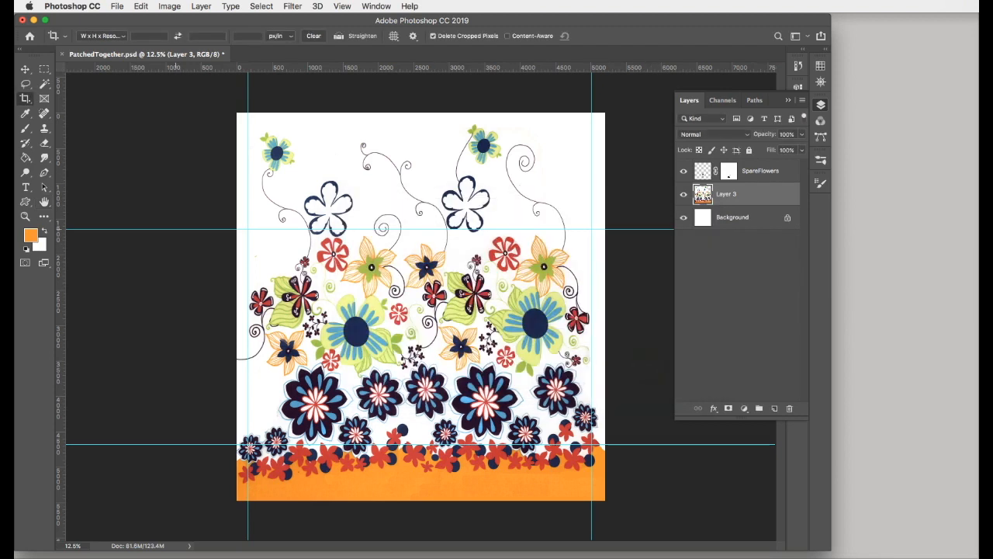
- Remove the horizontal and vertical guides from the document
click(26, 69)
mouse_move(152, 68)
mouse_down()
mouse_move(154, 223)
mouse_move(152, 65)
mouse_up()
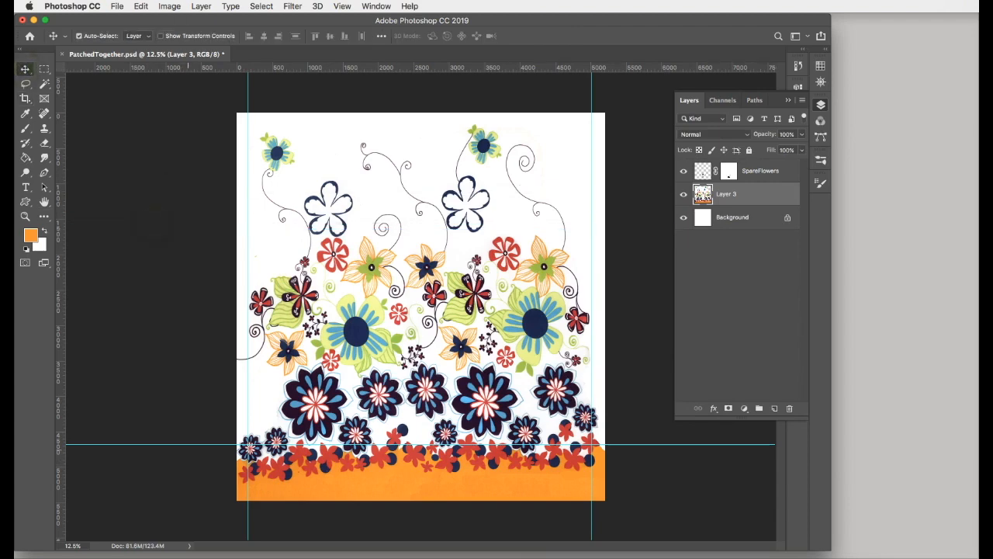
click(188, 423)
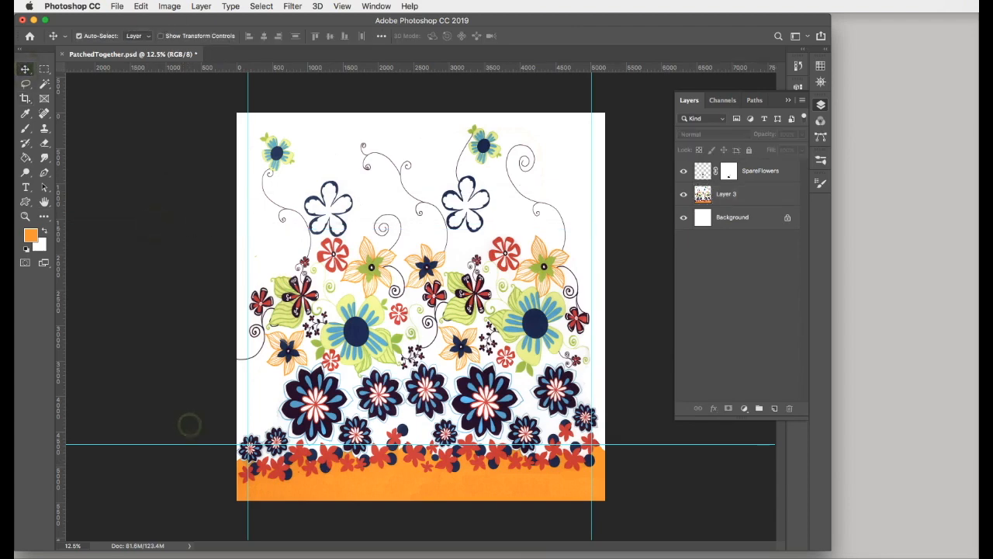
drag(195, 444, 56, 78)
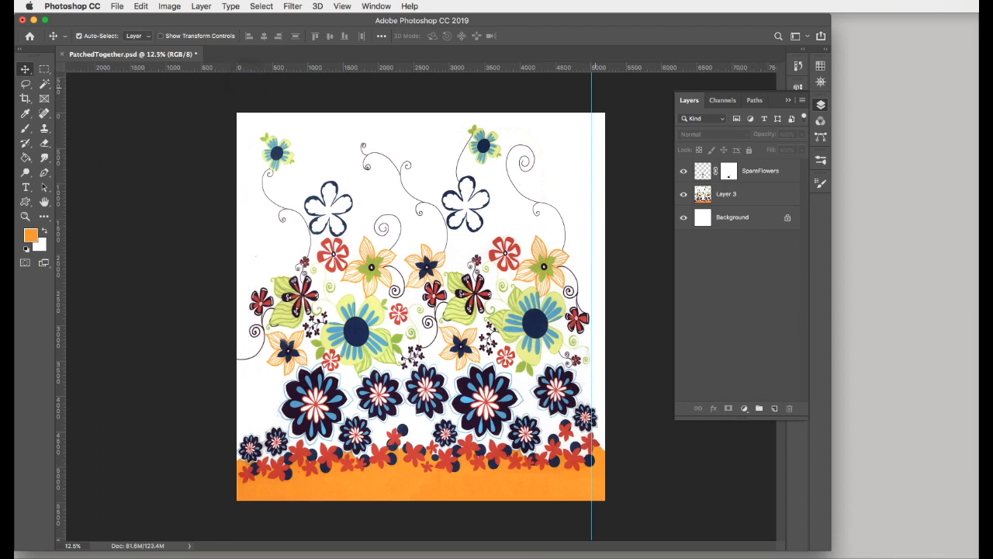
drag(592, 78, 590, 78)
drag(591, 87, 14, 93)
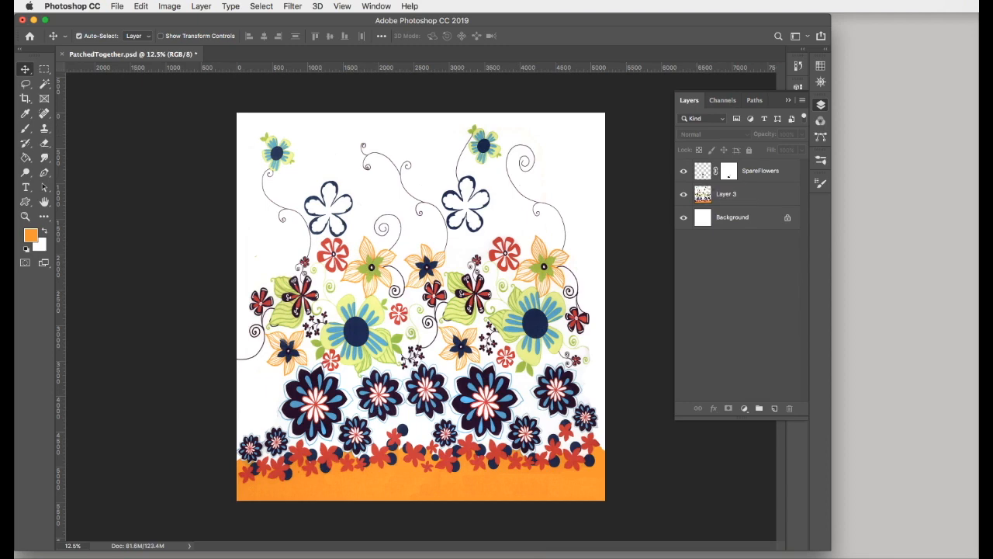
- Save the document as Tile-1.psd in the Textile_Repeat_Pattern folder with Maximize Compatibility enabled
click(117, 6)
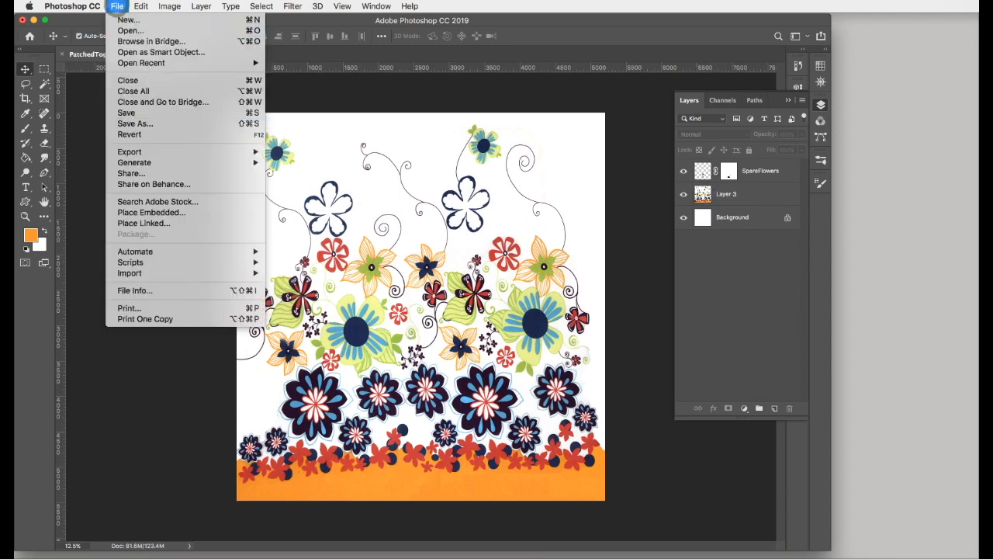
click(151, 120)
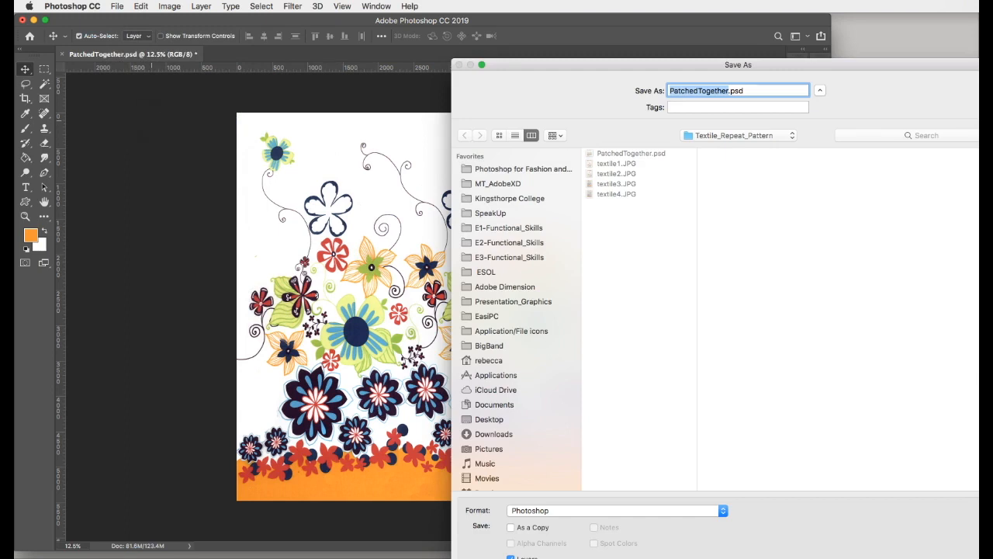
text(Tile-)
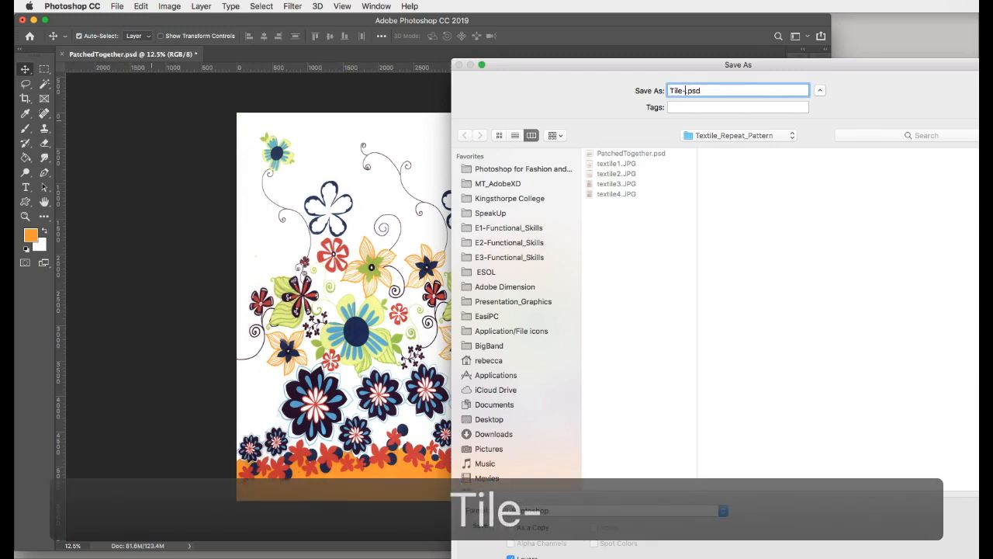
text(1)
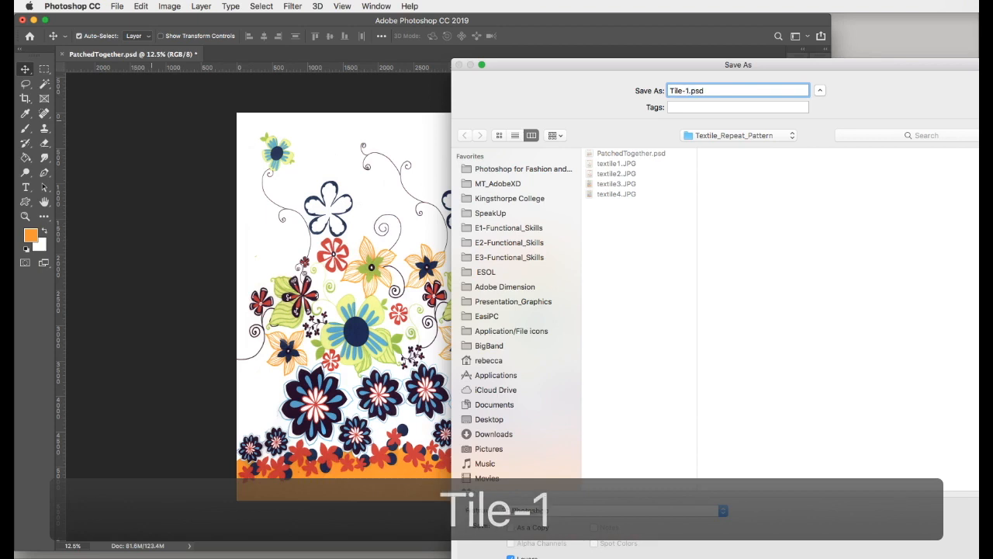
key(Return)
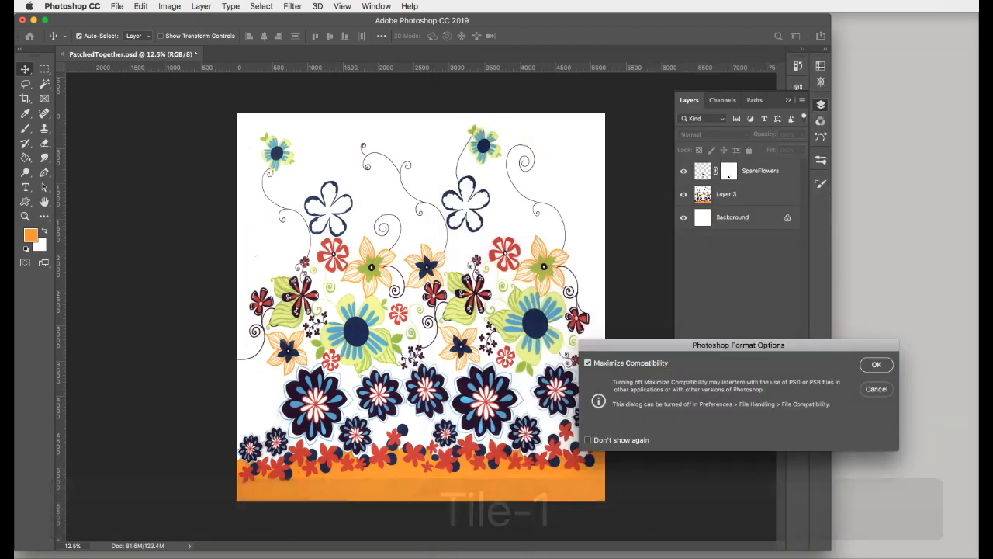
click(876, 364)
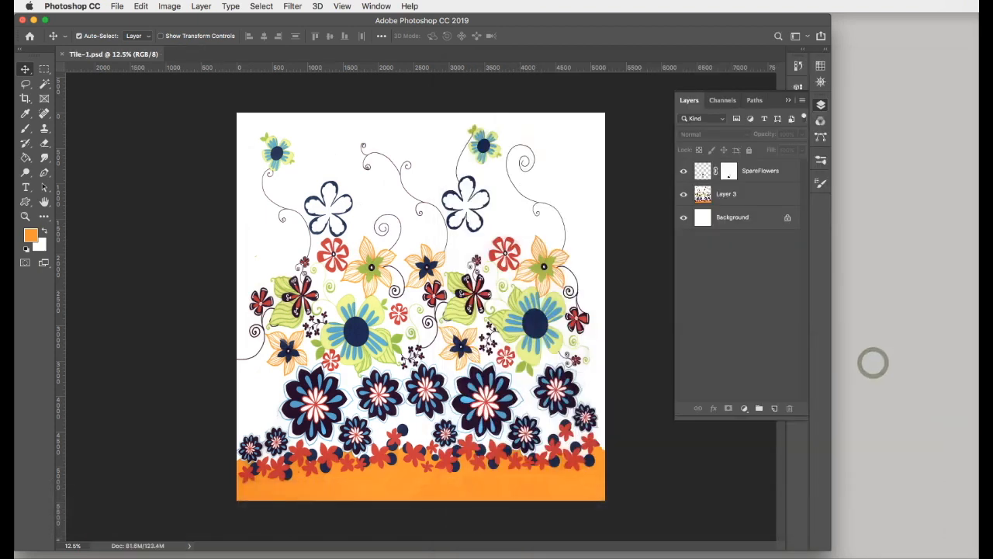
- Merge the SpareFlowers layer into Layer 3, and merge the combined layer down into the Background
key(super)
click(749, 171)
key(super+e)
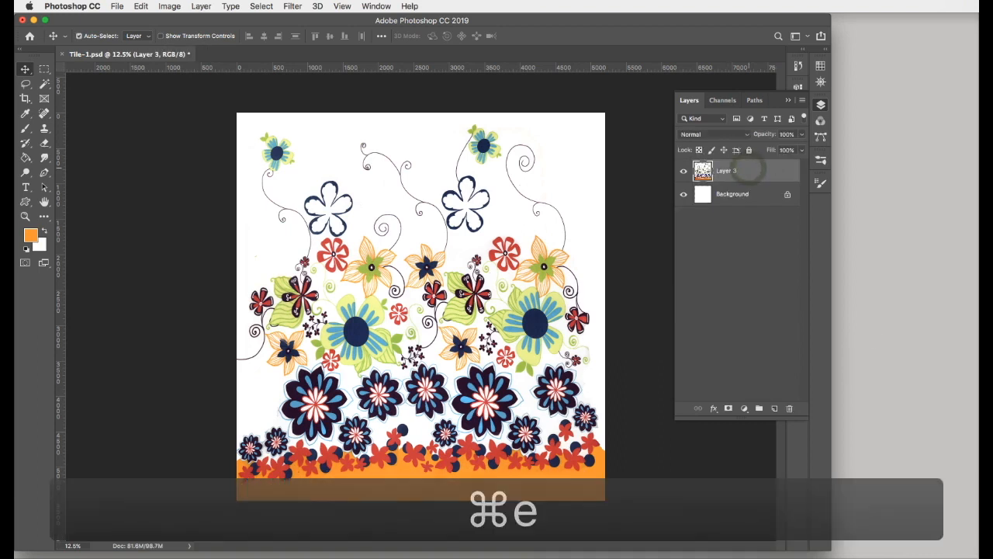
key(super+e)
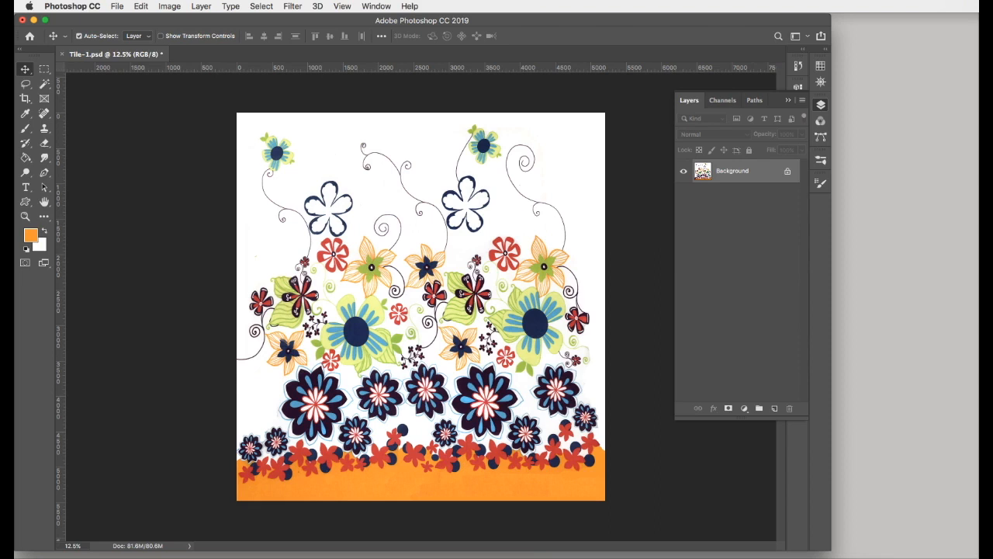
- Apply the Offset filter to the Background, 2603 pixels right and 2739 pixels down, with undefined areas wrapped around
click(293, 6)
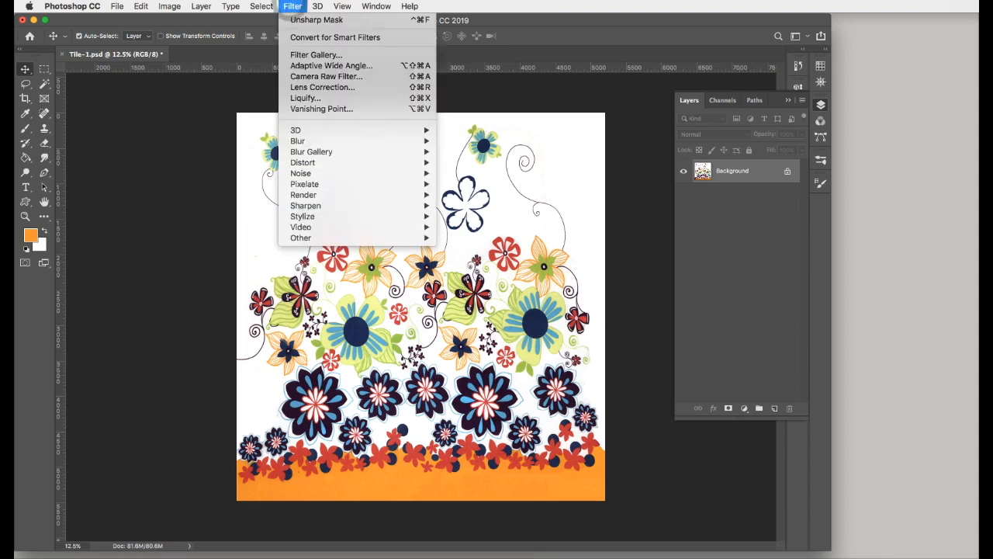
mouse_move(310, 237)
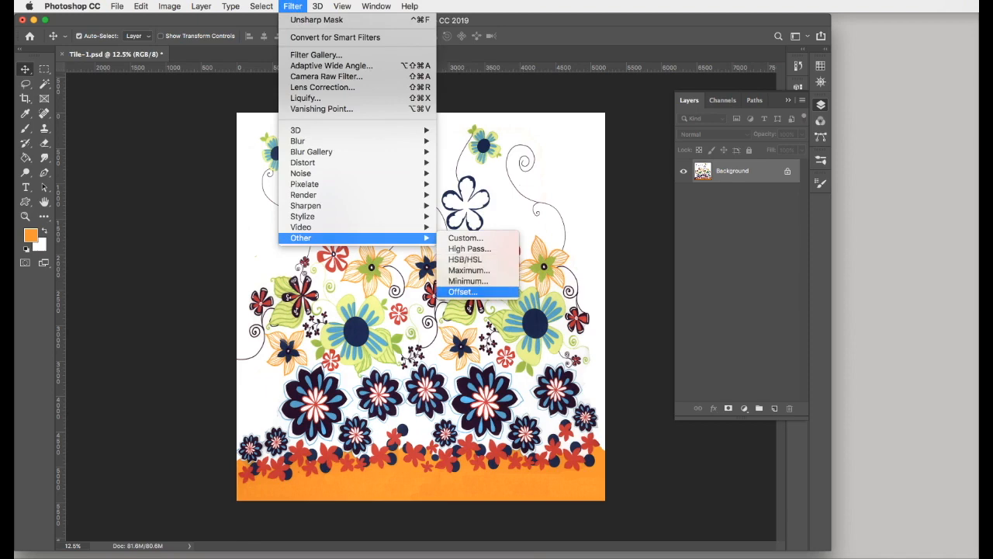
click(466, 292)
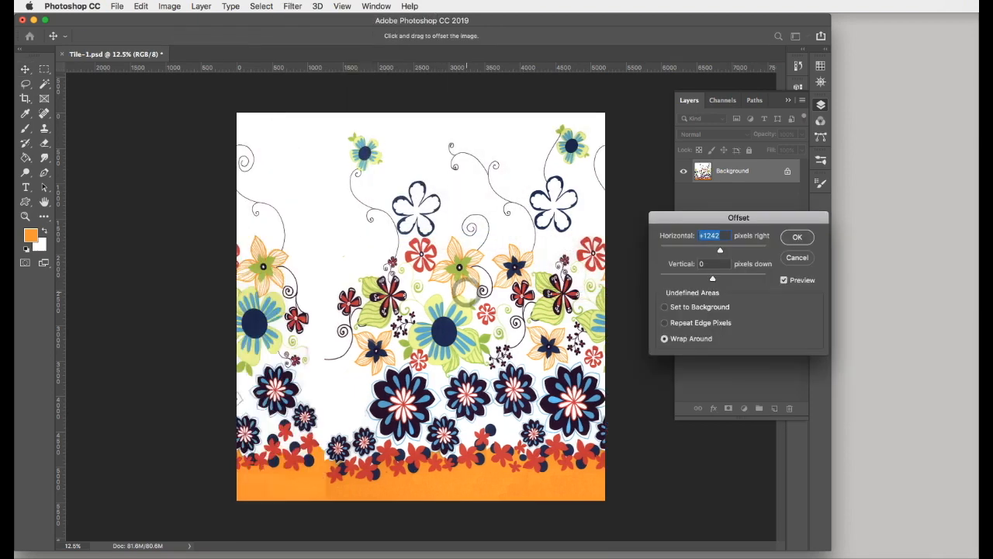
drag(734, 280, 709, 211)
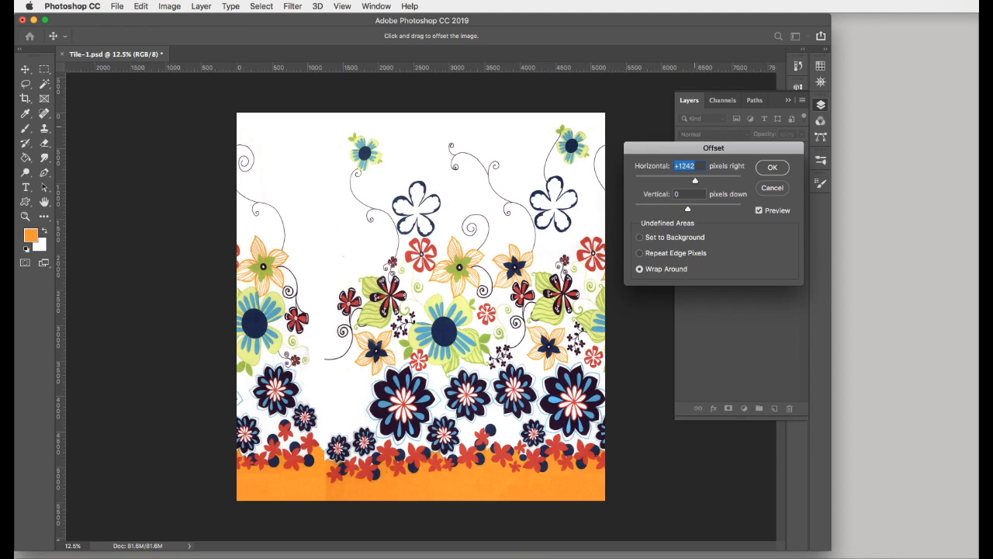
text(2603)
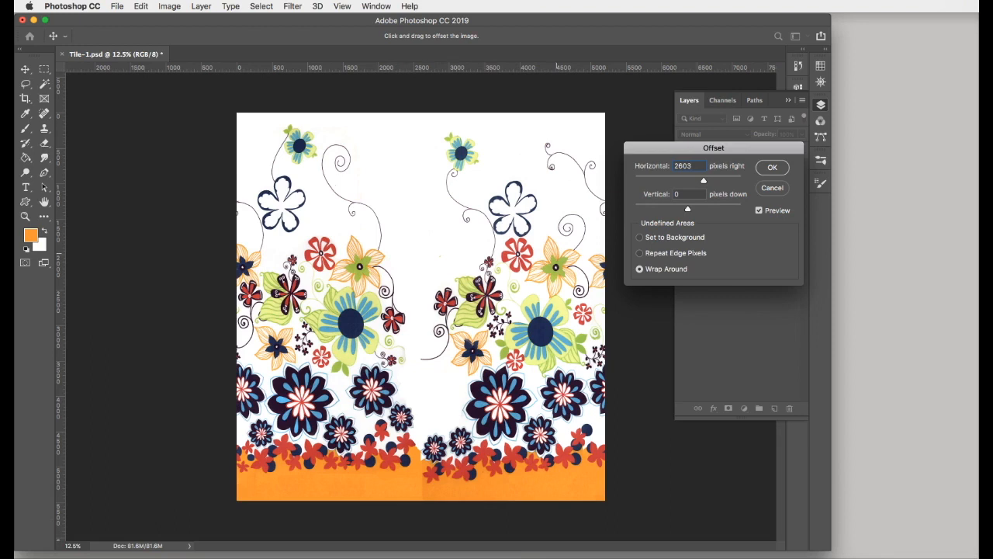
key(Tab)
text(2)
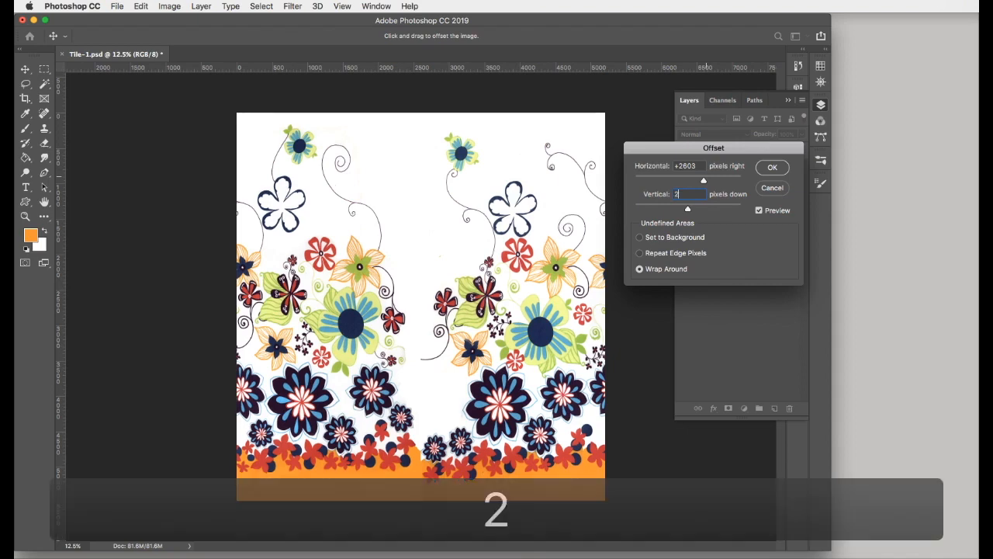
text(739)
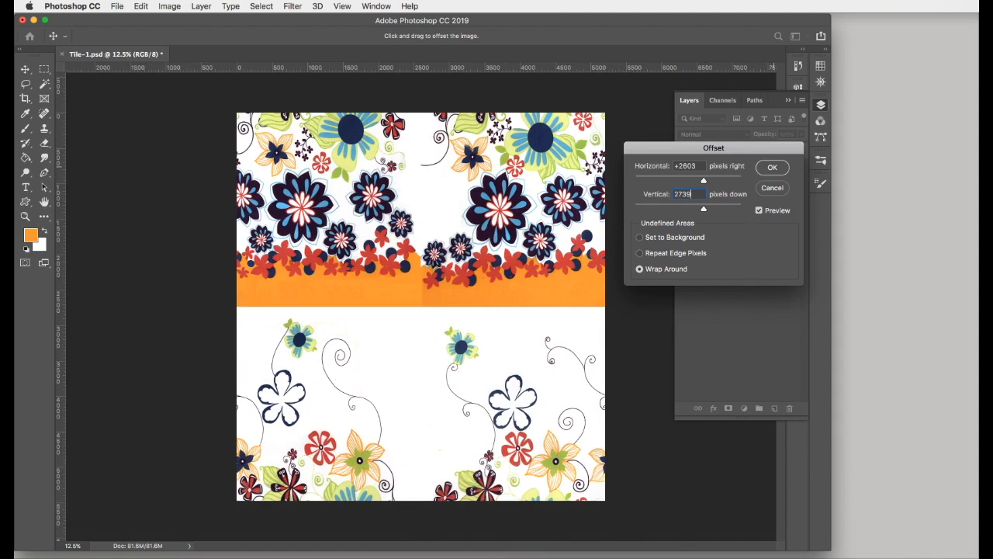
click(773, 167)
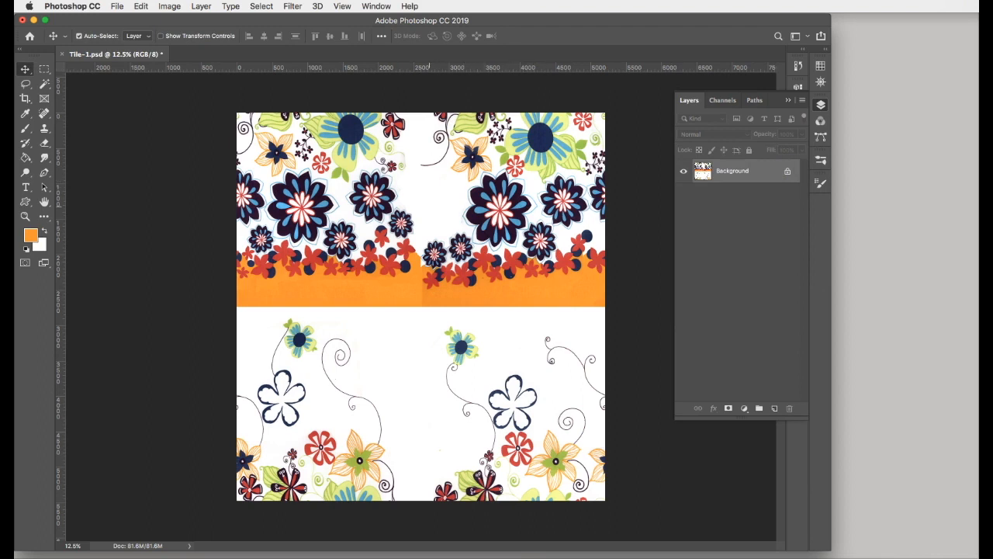
- Select the navy outlined flower beneath the leftmost blue-green flower on the white area with the Polygonal Lasso, excluding its stem
click(26, 84)
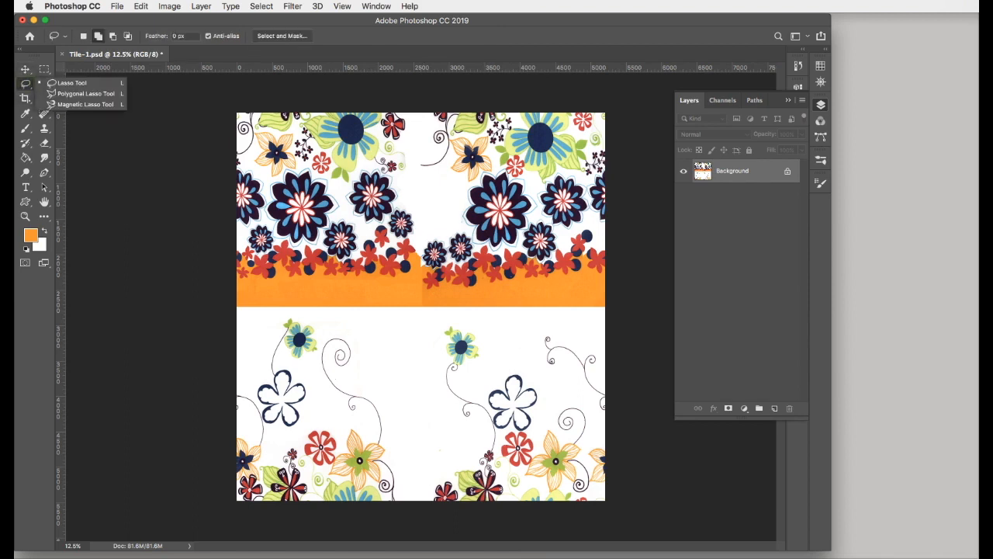
click(82, 93)
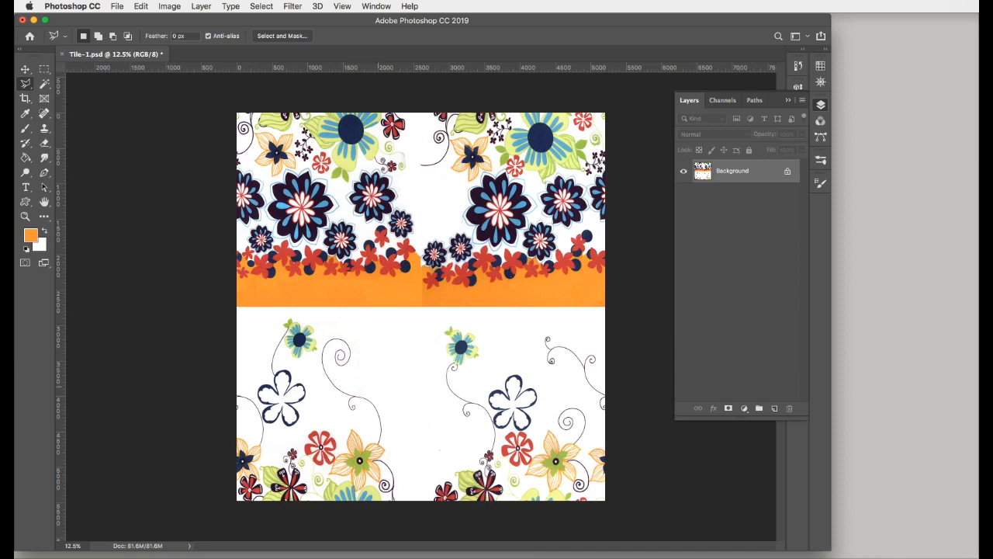
super+click(293, 362)
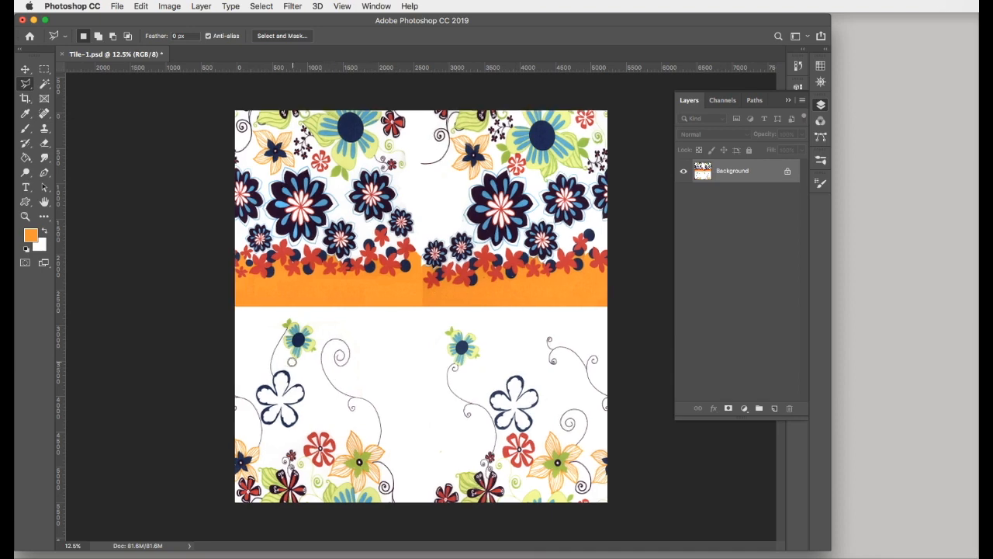
drag(281, 378, 384, 242)
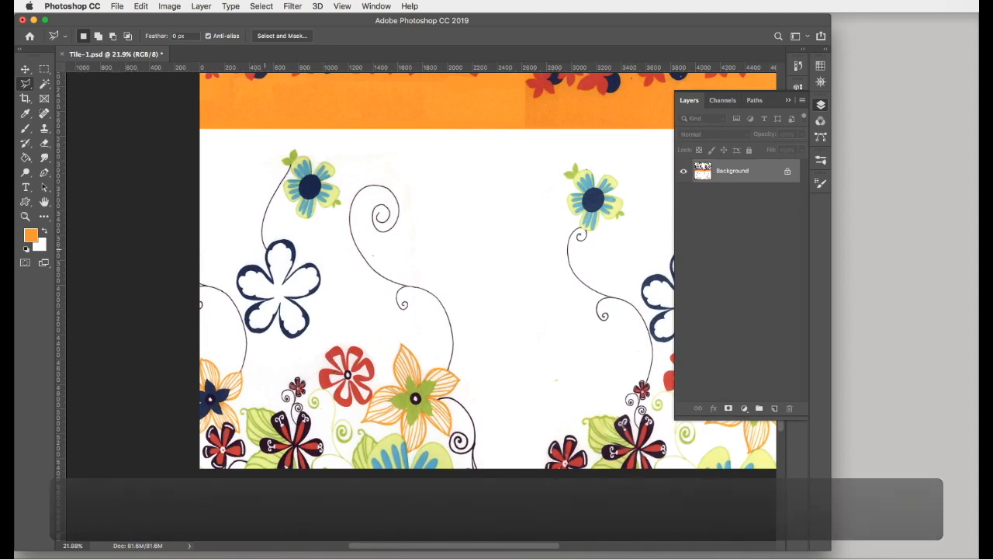
super+click(264, 239)
super+click(264, 239)
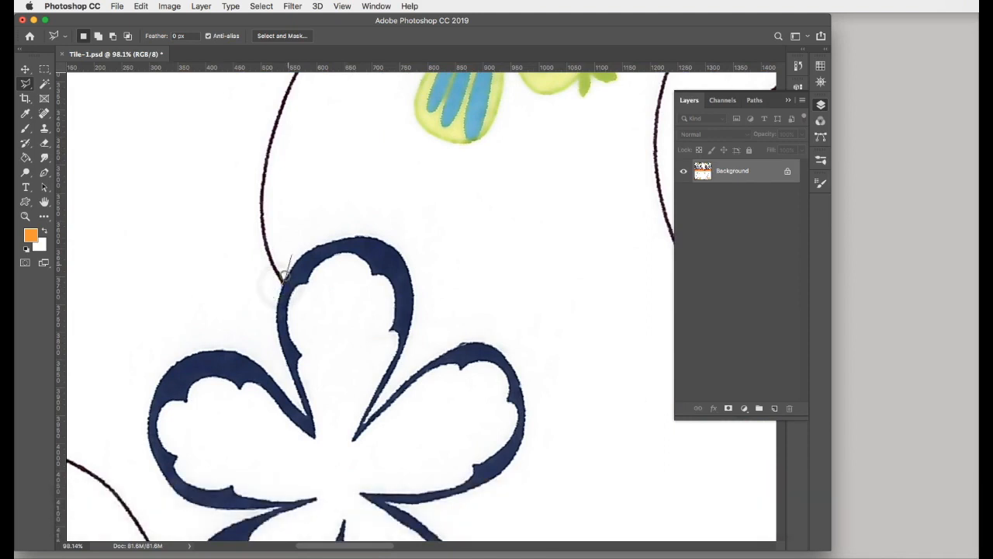
click(293, 246)
click(323, 230)
click(395, 227)
click(428, 250)
click(539, 350)
click(554, 437)
drag(525, 470, 529, 309)
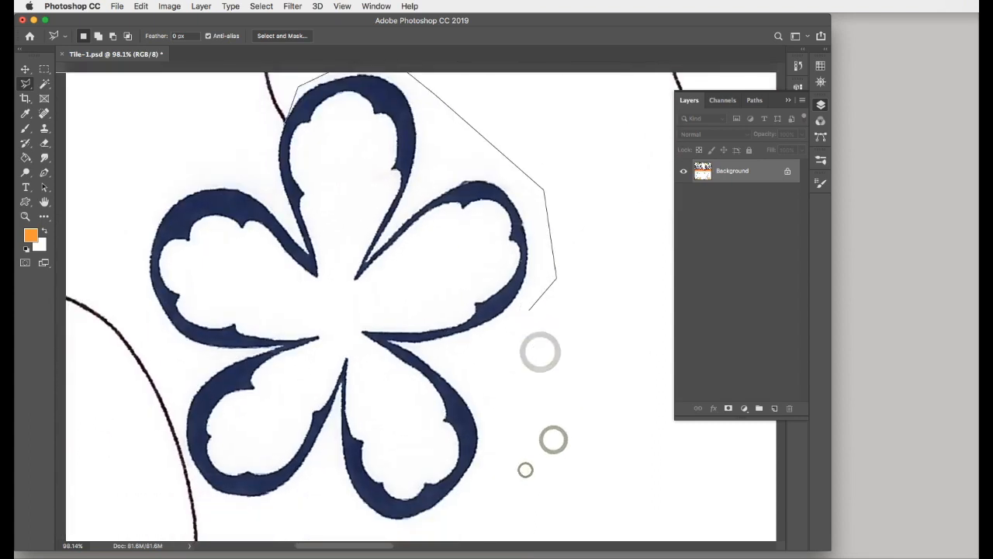
scroll(529, 308, down, 2)
click(520, 374)
click(466, 453)
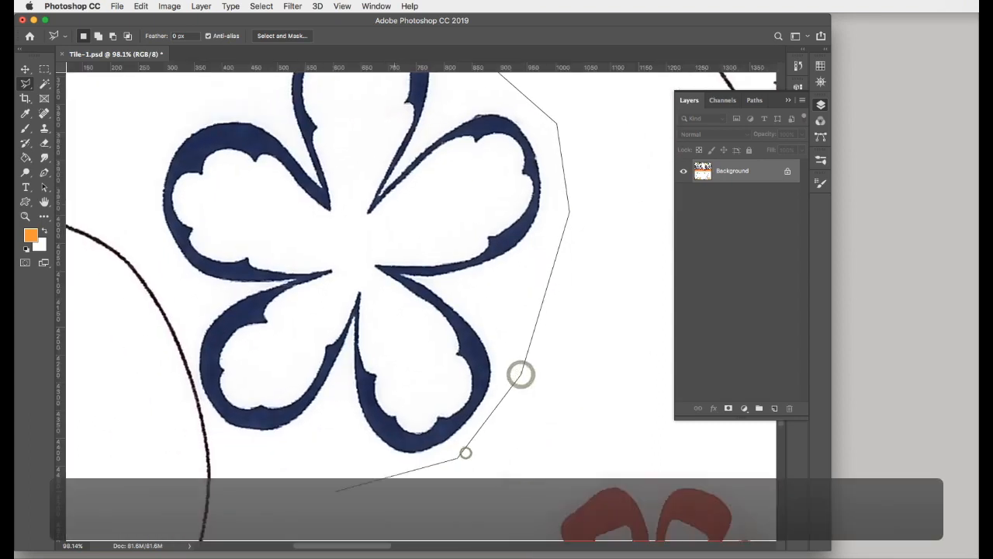
click(321, 482)
click(203, 411)
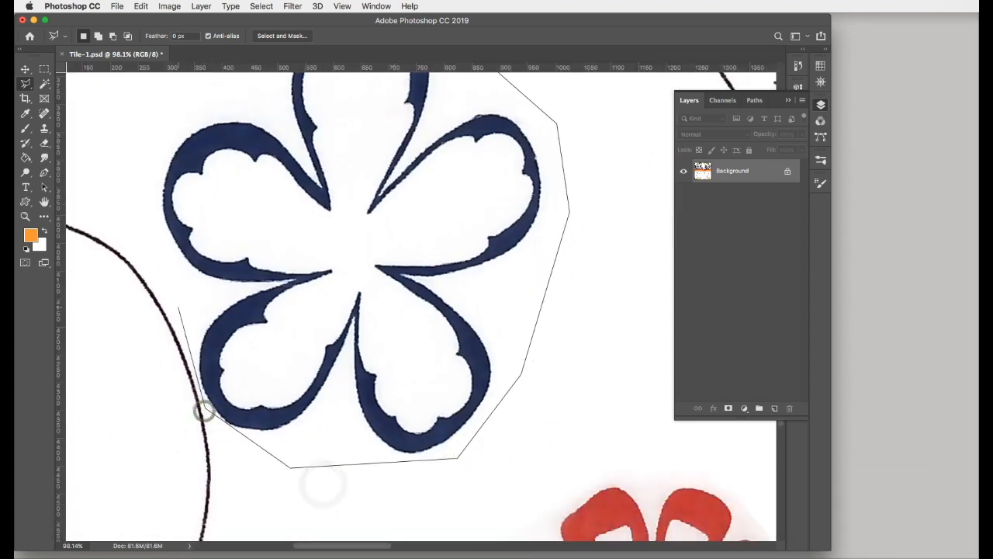
click(177, 304)
click(144, 173)
scroll(187, 206, up, 5)
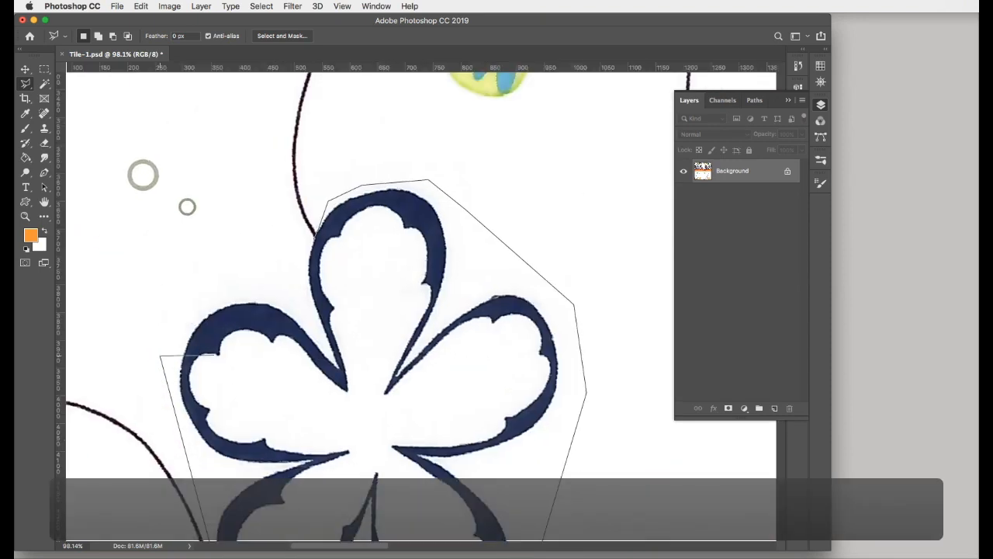
click(237, 259)
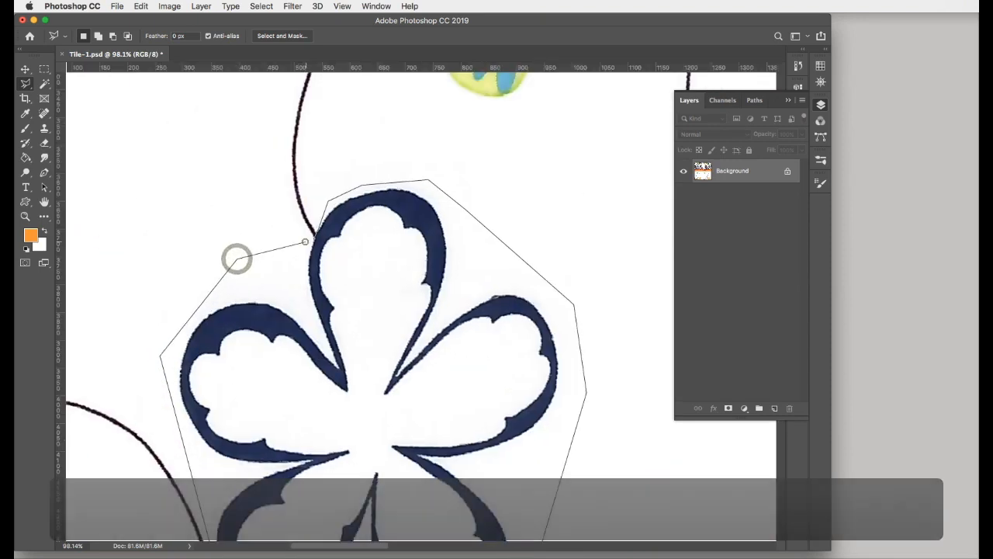
click(305, 240)
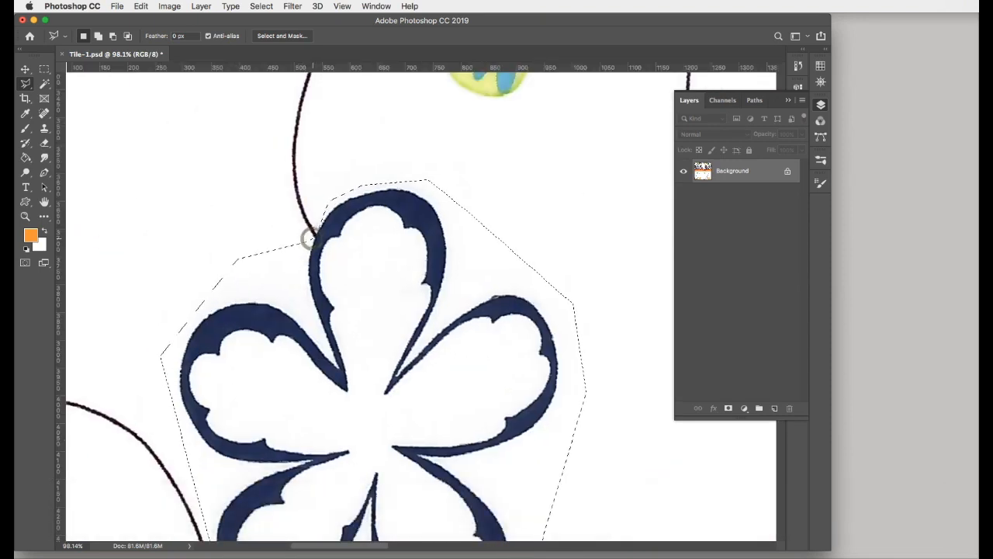
- Copy the selected navy flower onto a new layer and move it into the white gap between the two blue-green flowers
click(26, 69)
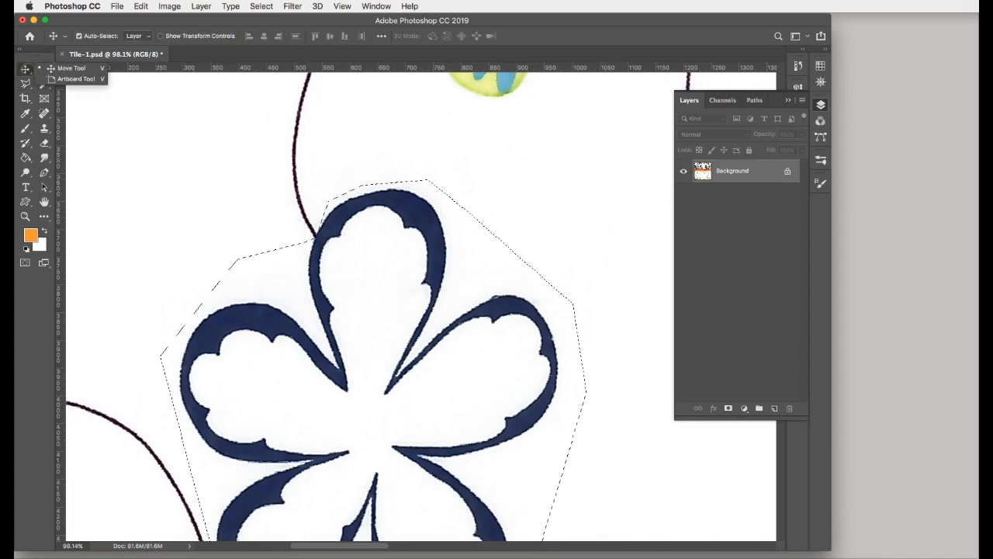
key(super+c)
key(super+v)
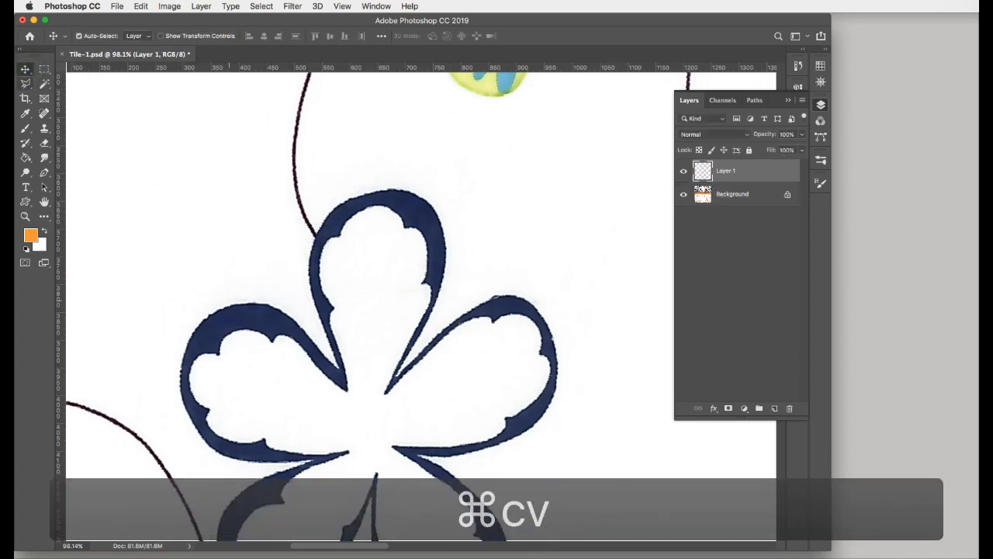
scroll(292, 341, down, 10)
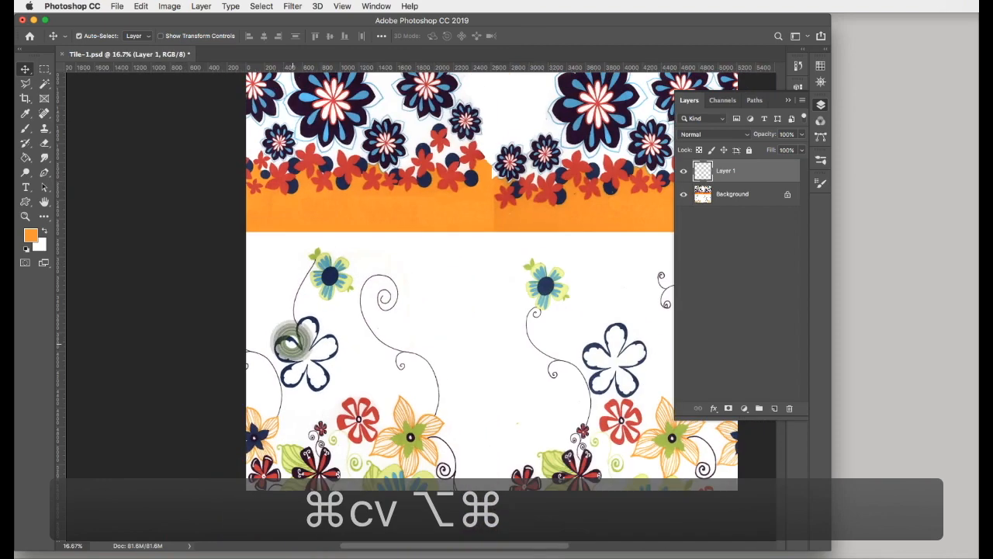
drag(292, 341, 480, 262)
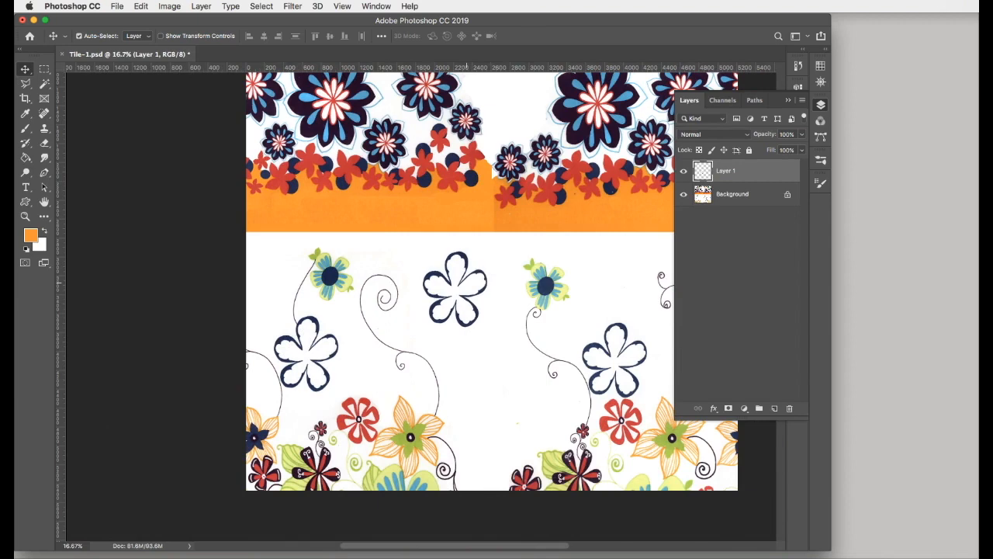
key(super+d)
drag(512, 364, 461, 301)
super+click(461, 301)
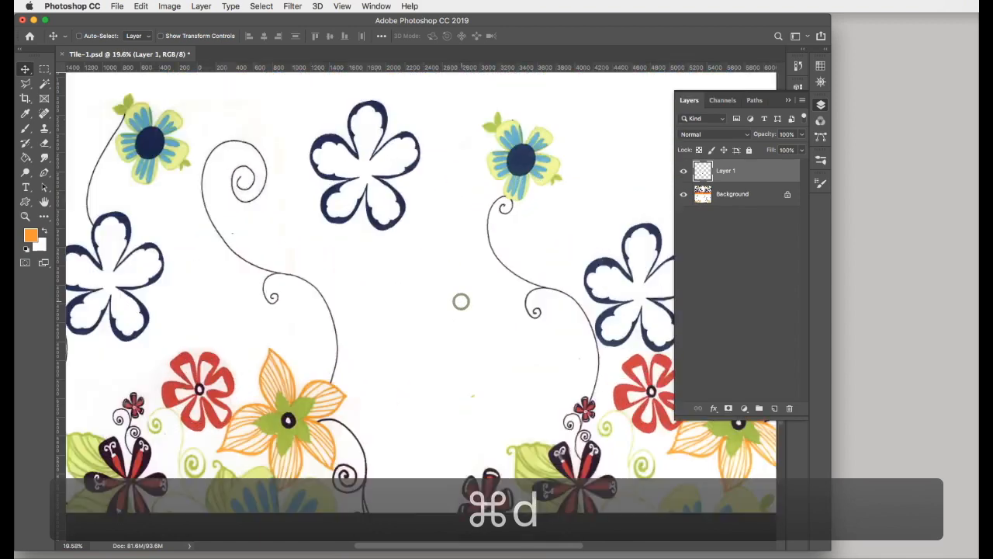
drag(652, 345, 461, 301)
super+click(516, 378)
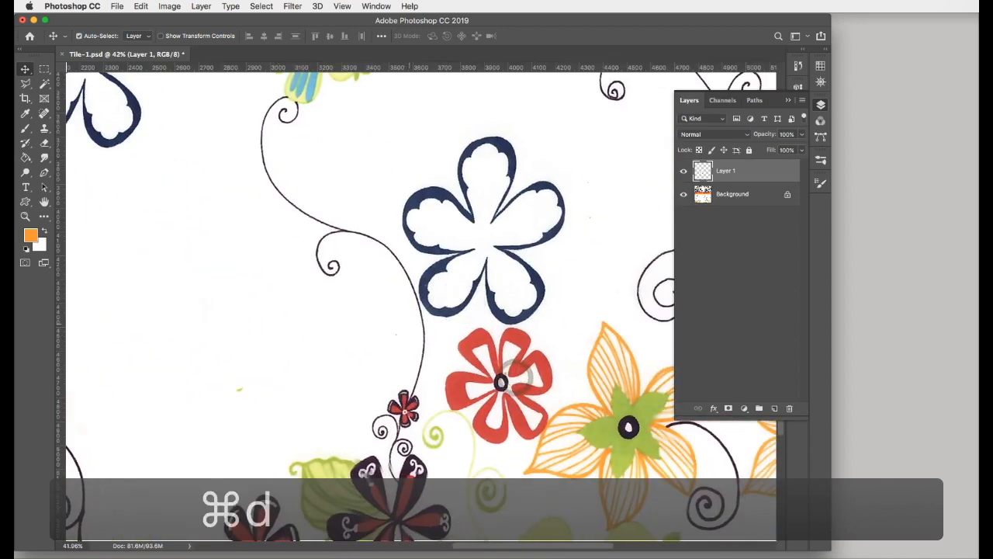
click(25, 83)
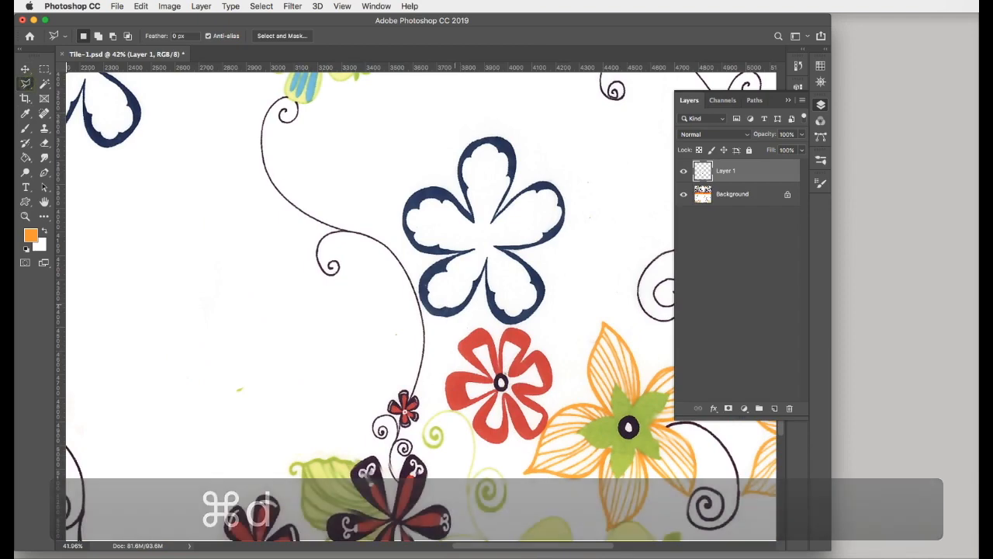
click(501, 321)
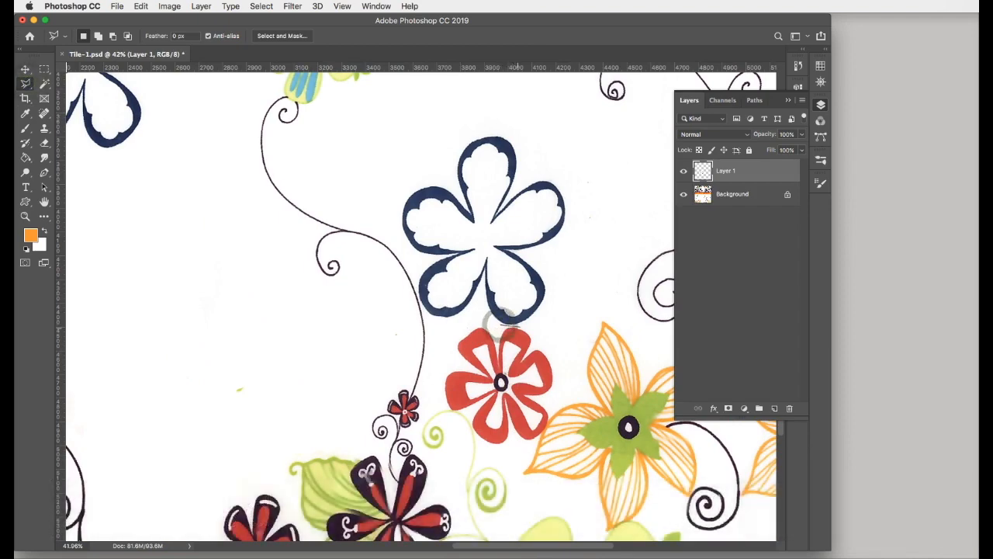
click(551, 333)
click(562, 365)
click(550, 401)
drag(547, 417, 590, 427)
super+click(585, 425)
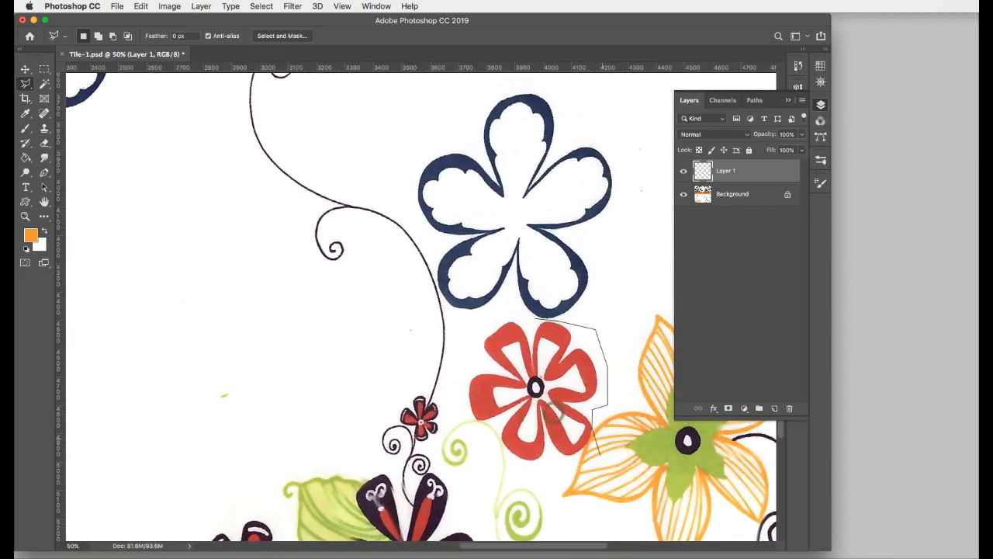
super+click(553, 413)
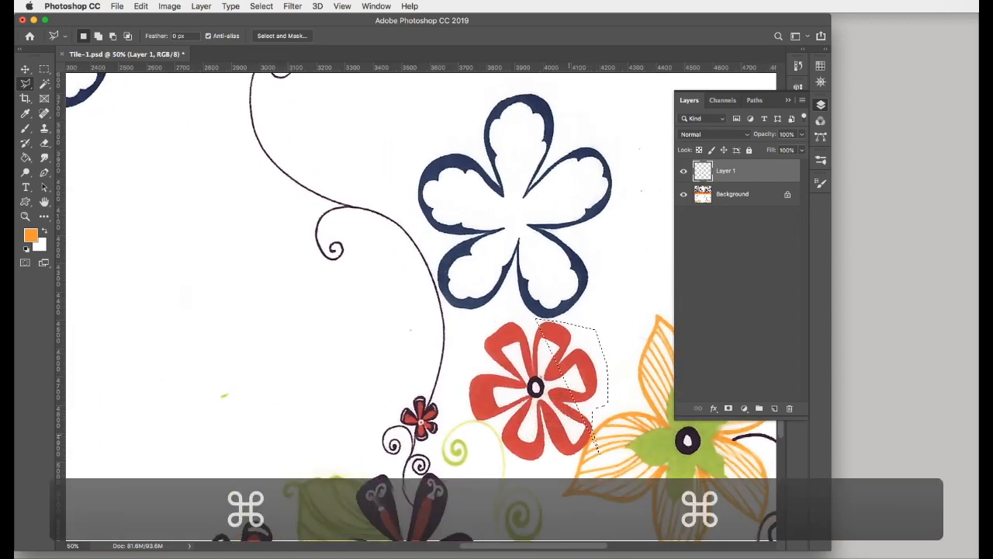
key(super+d)
- Deselect the stray outline and select the red flower beneath the navy outlined flower with the Polygonal Lasso, closely following its petals
super+click(536, 402)
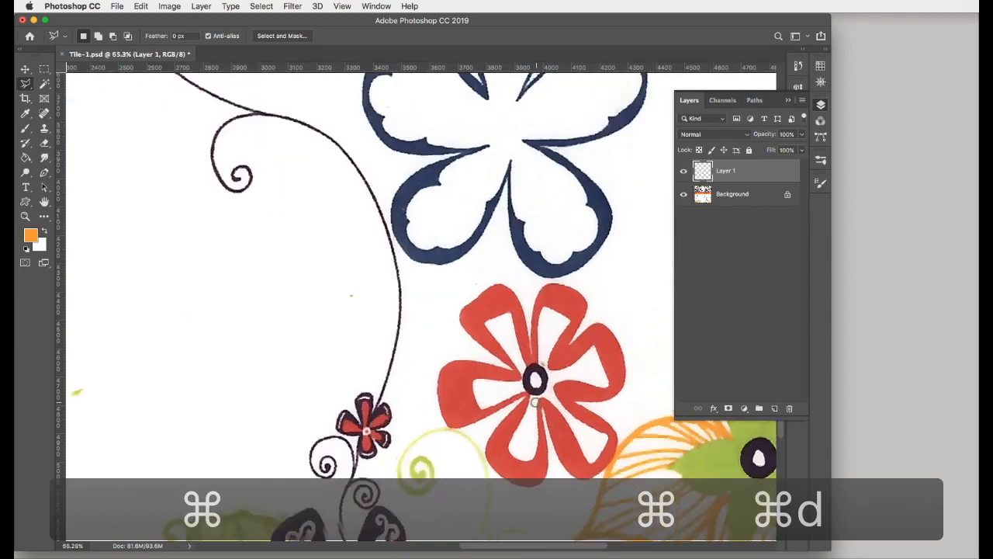
drag(536, 402, 394, 350)
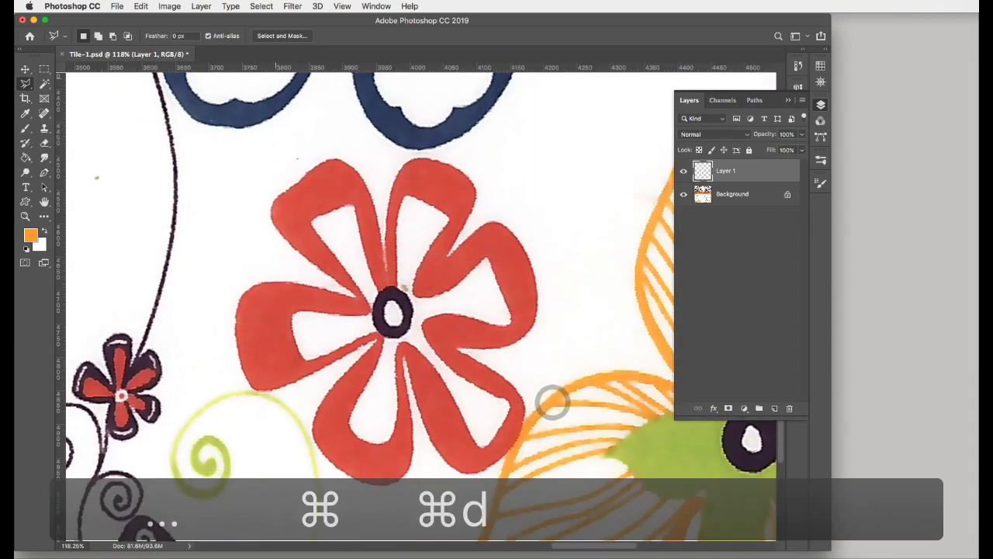
click(401, 153)
click(466, 156)
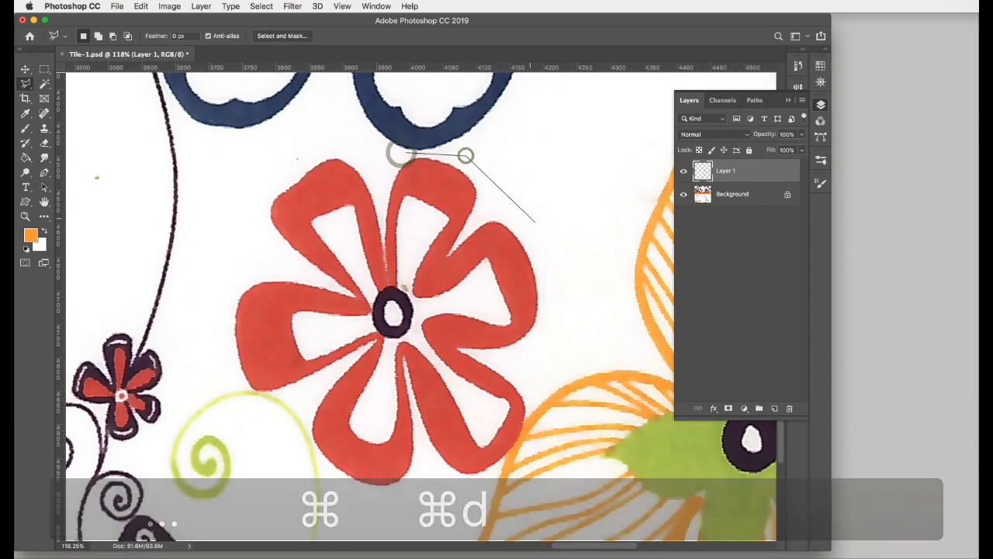
click(534, 224)
click(558, 318)
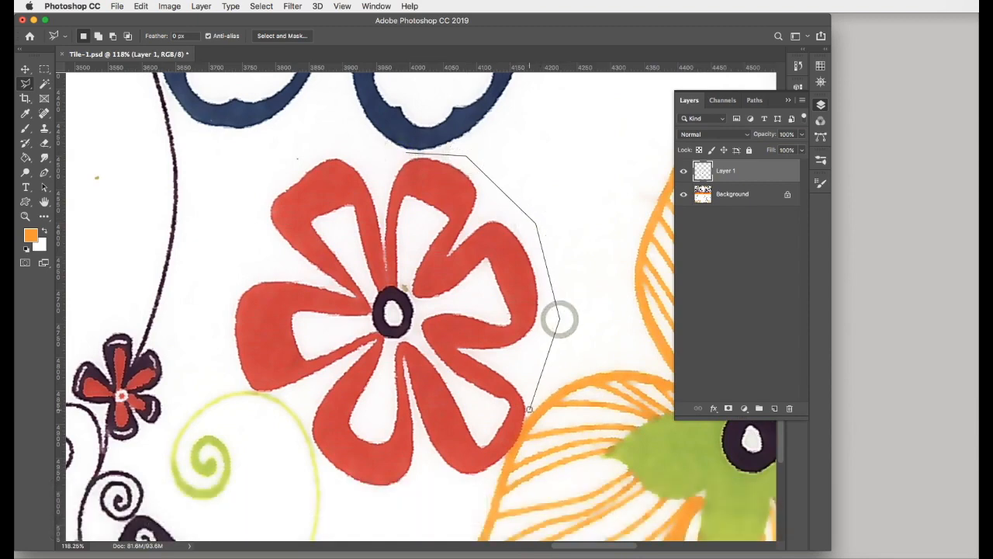
click(526, 412)
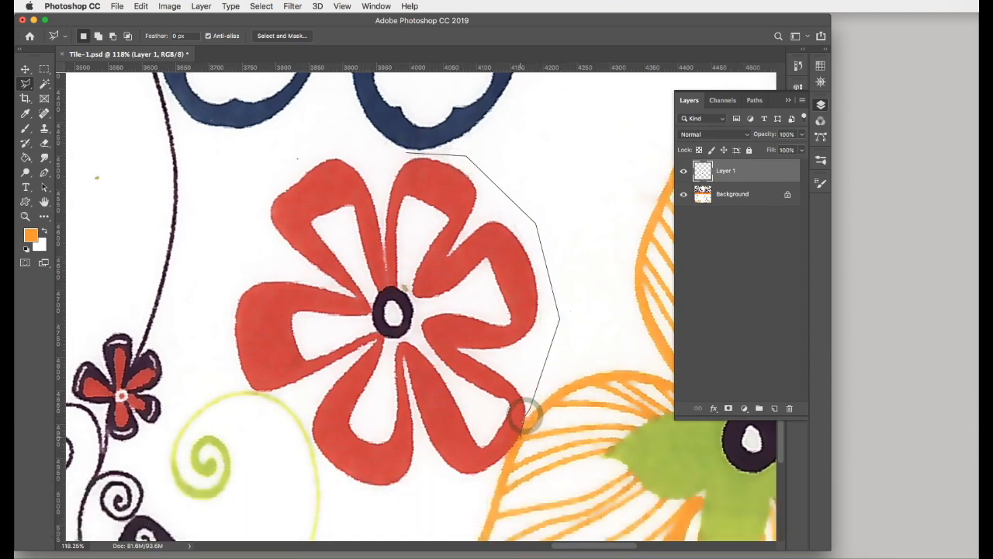
click(514, 446)
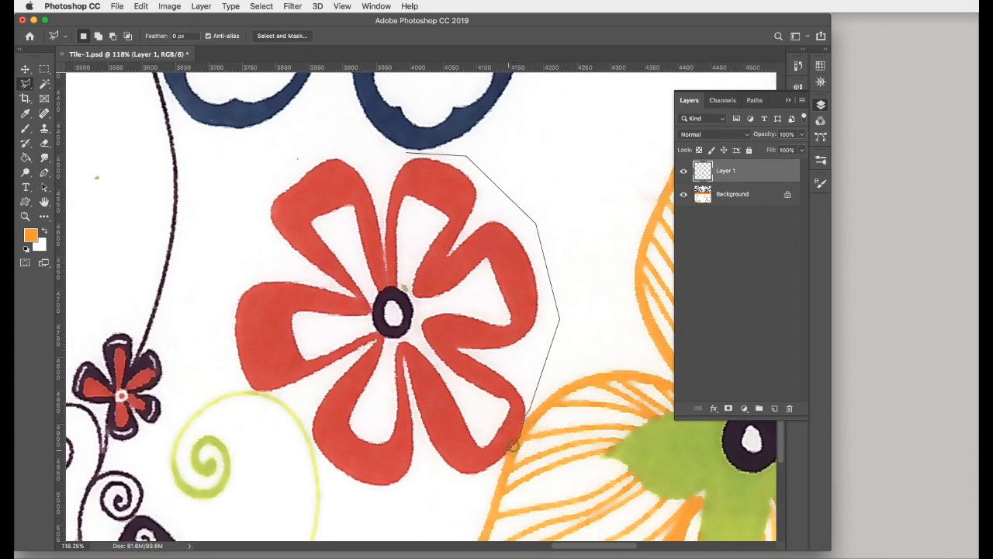
click(500, 459)
click(469, 489)
click(388, 494)
click(325, 472)
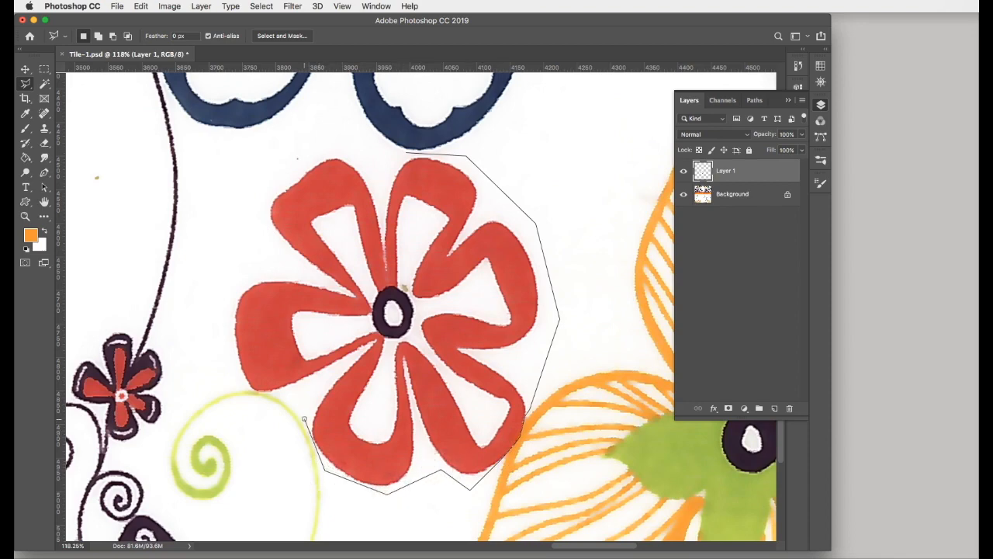
click(273, 390)
click(257, 393)
click(232, 366)
click(226, 293)
click(251, 270)
click(257, 185)
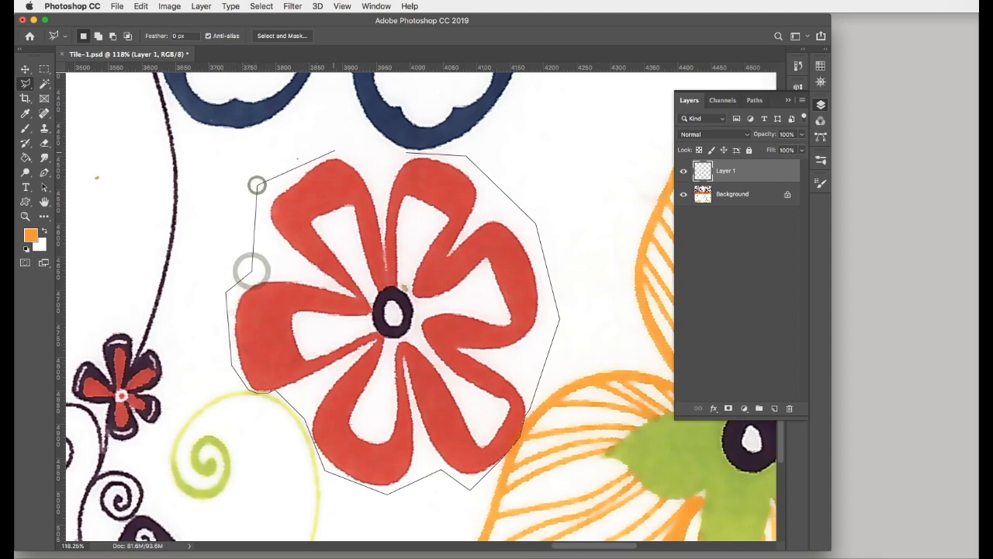
click(351, 148)
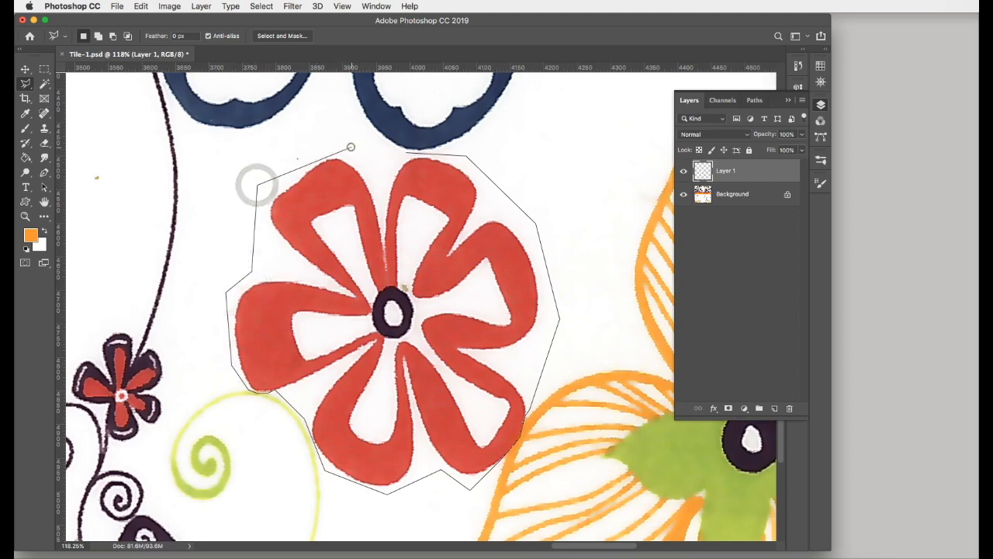
click(351, 147)
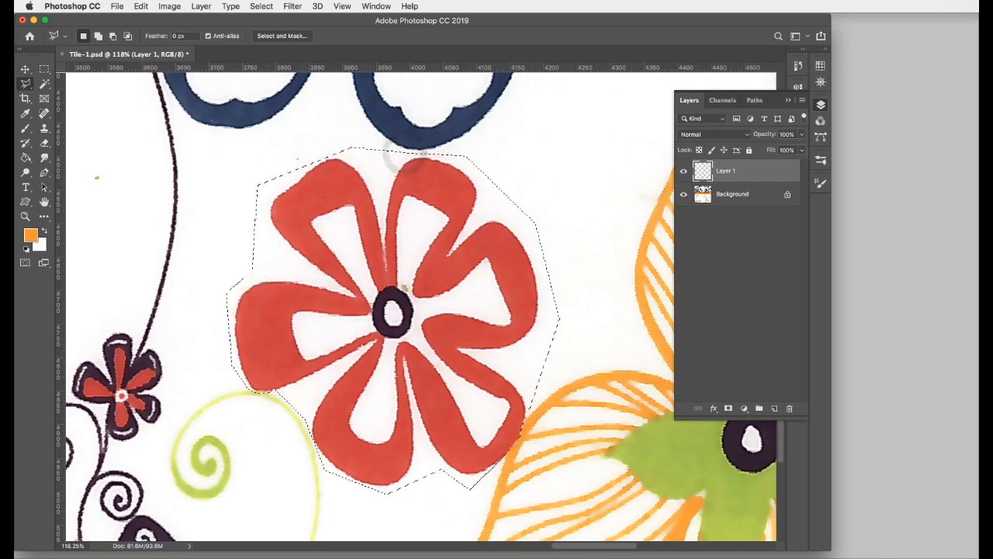
key(super+c)
key(super+v)
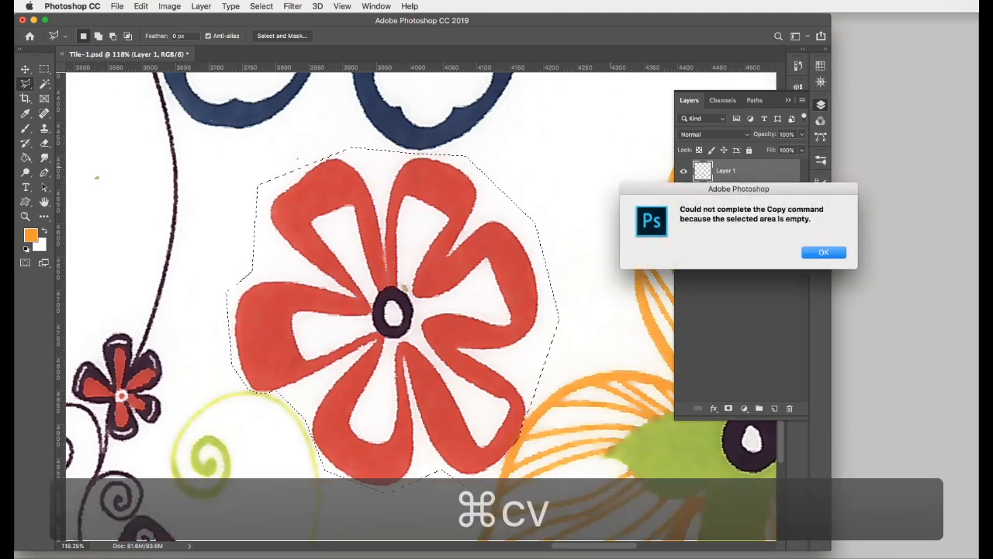
click(823, 252)
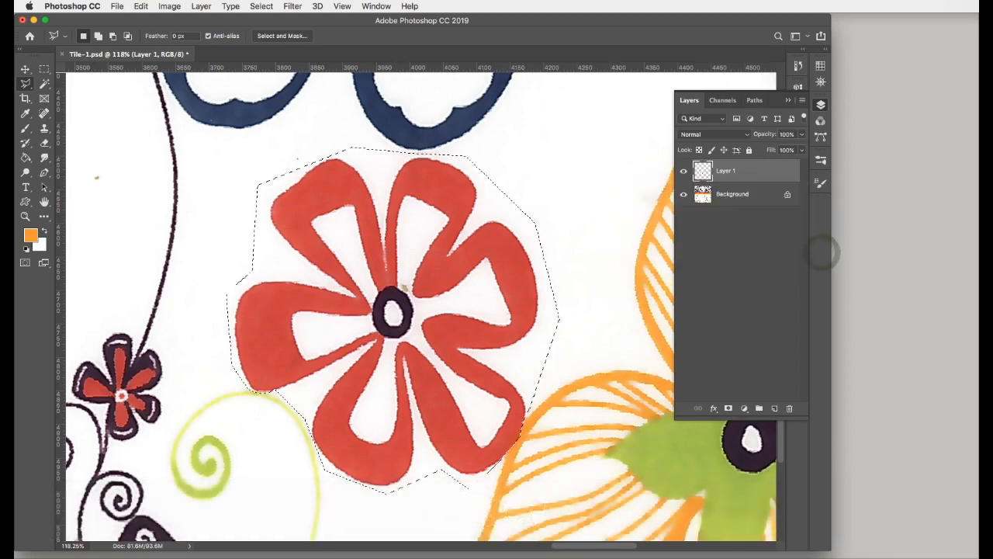
- Copy the selected red flower from the Background onto a new layer and move it into the white gap below the copied navy flower
click(733, 194)
key(super+c)
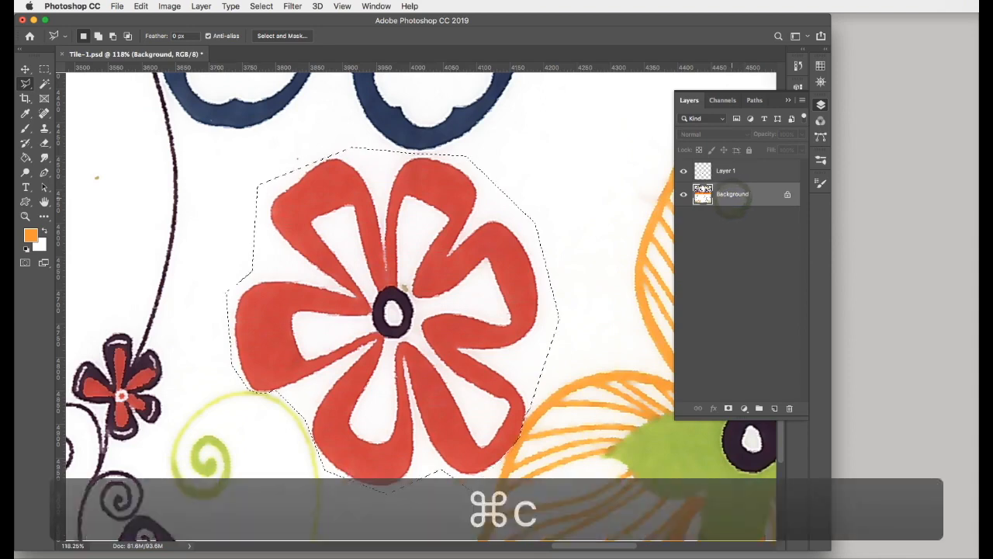
key(super+v)
key(v)
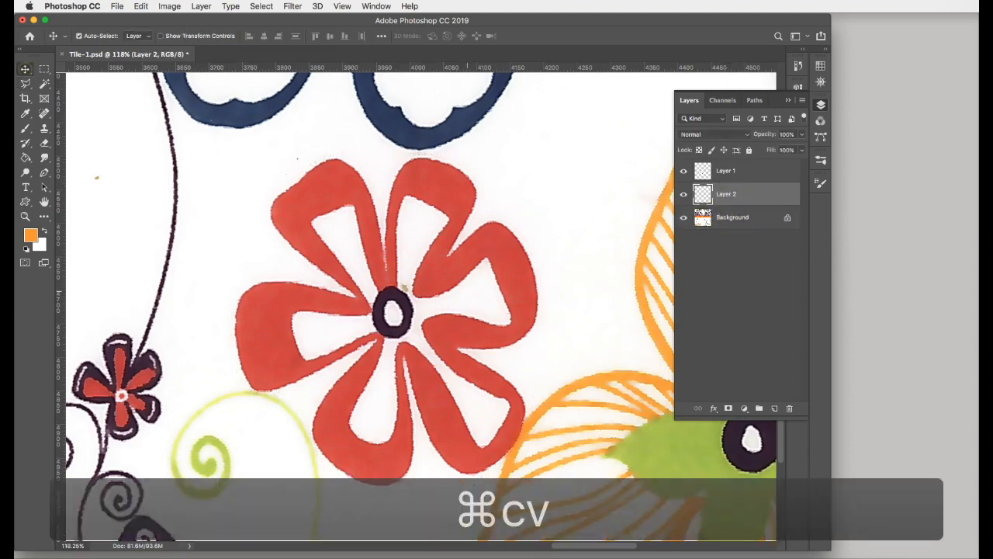
key(super+0)
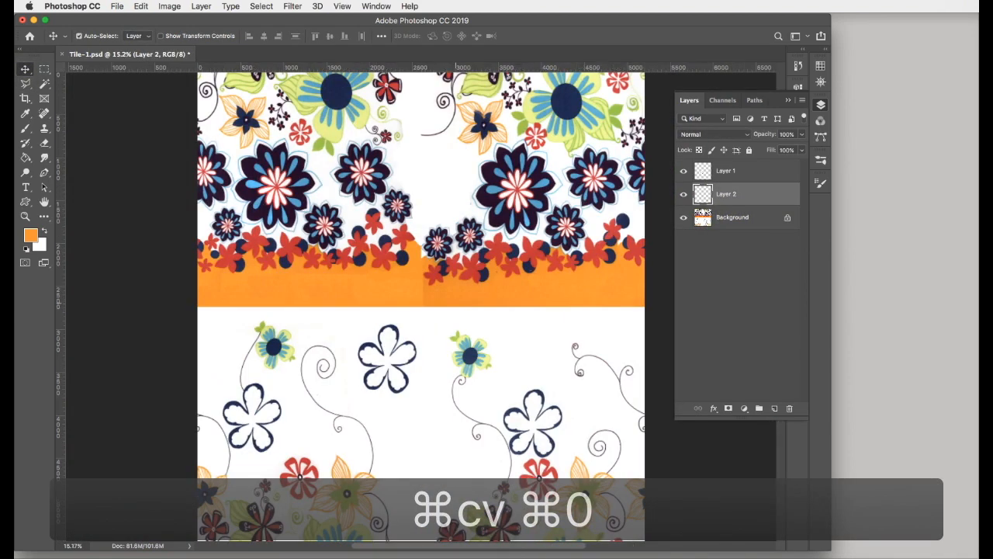
drag(547, 485, 432, 397)
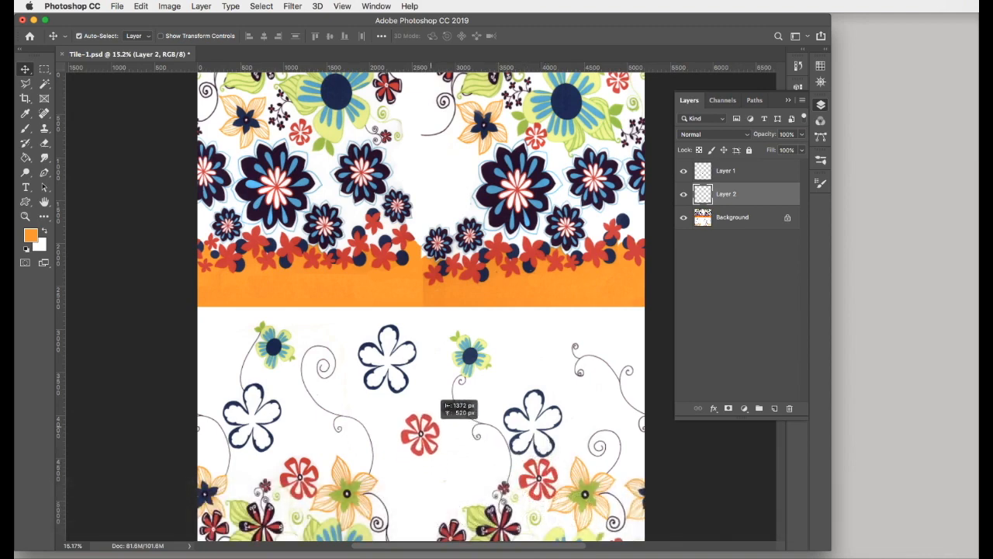
- Move the copied red flower slightly up toward the navy flower and deselect its layer
scroll(468, 472, down, 5)
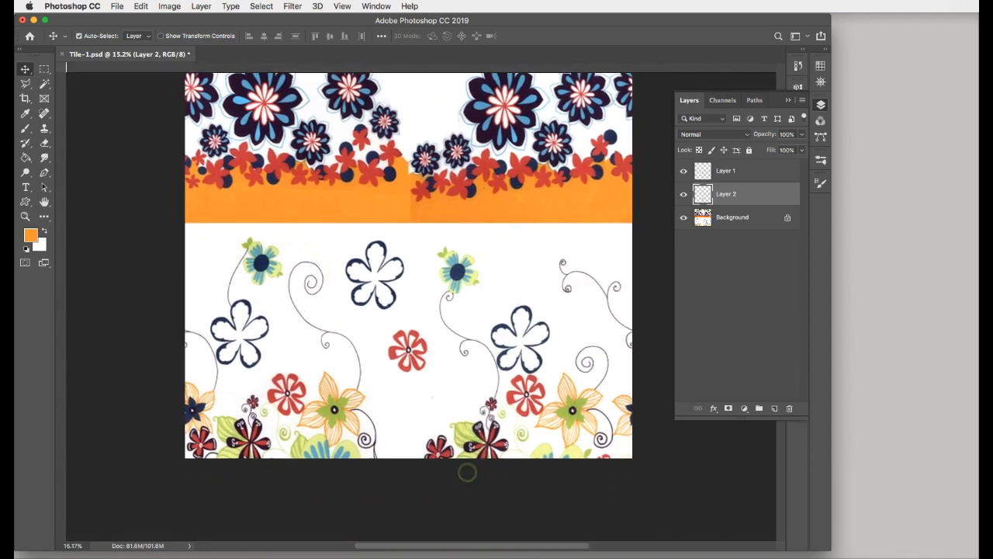
scroll(404, 303, up, 5)
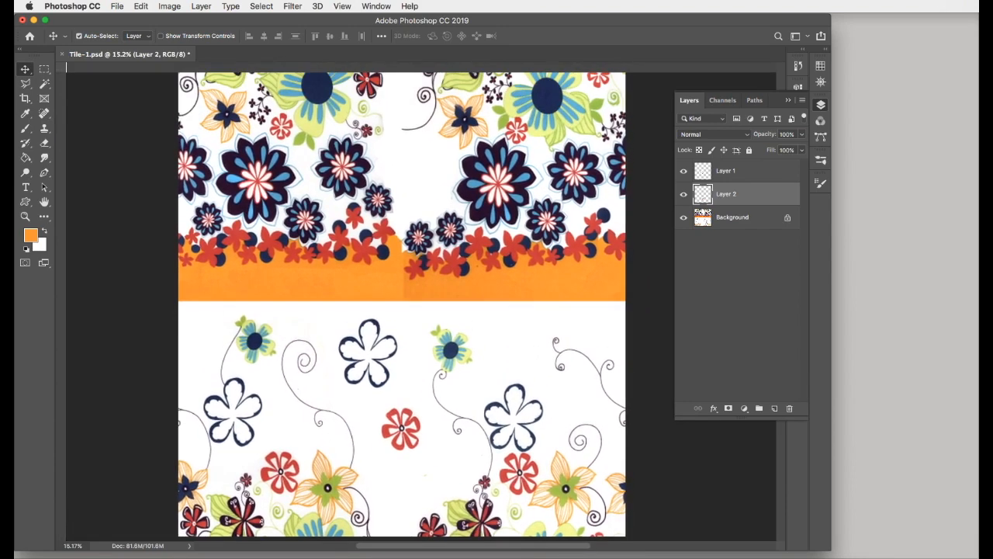
scroll(402, 303, down, 5)
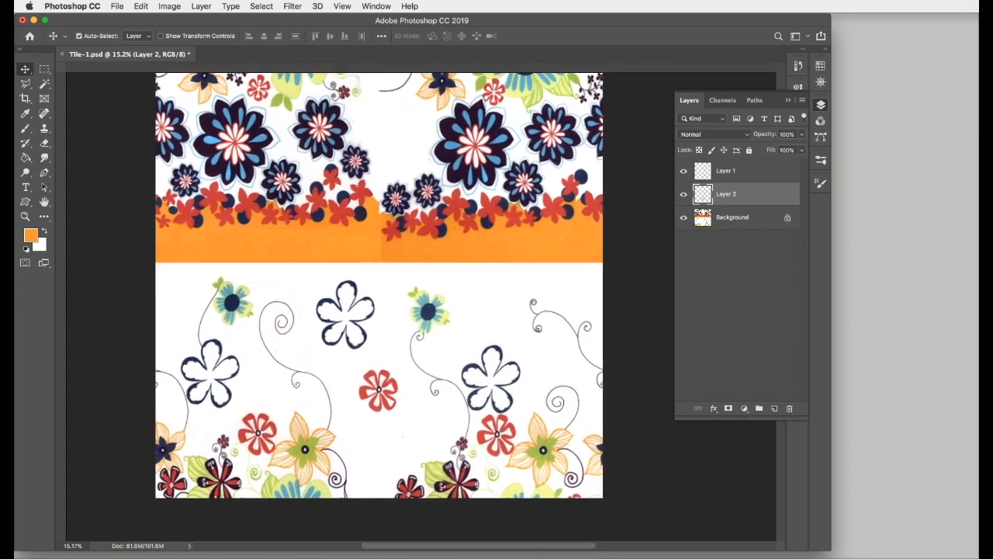
key(super+r)
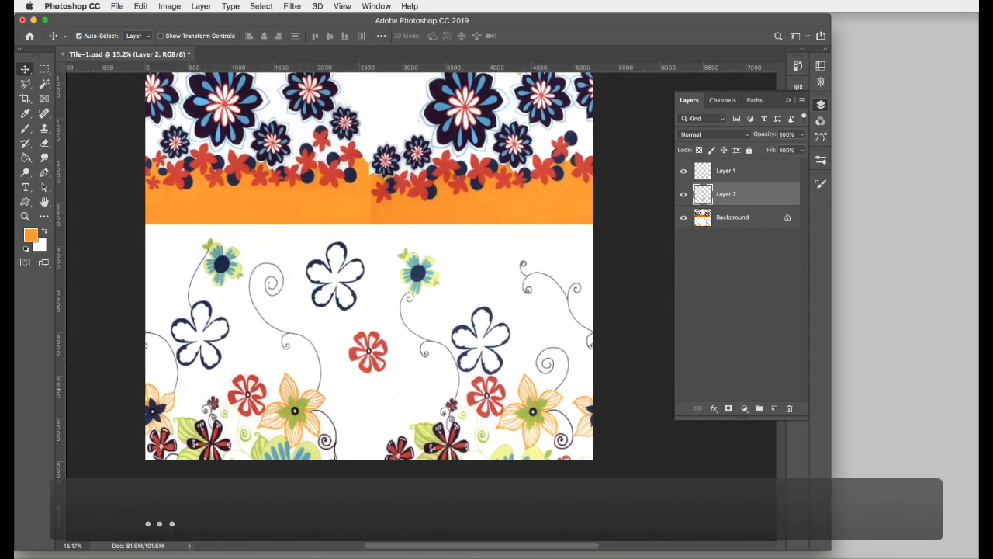
drag(375, 363, 375, 357)
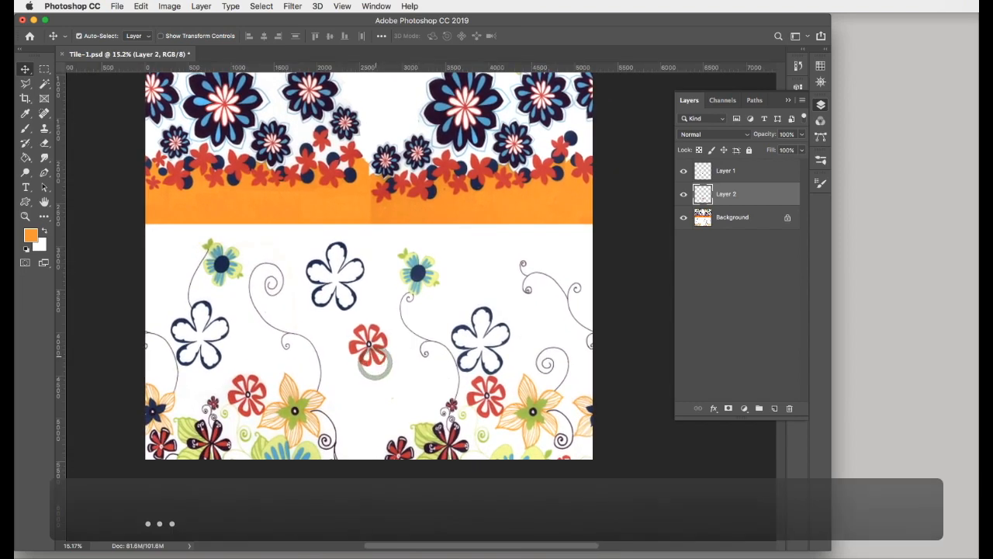
click(370, 378)
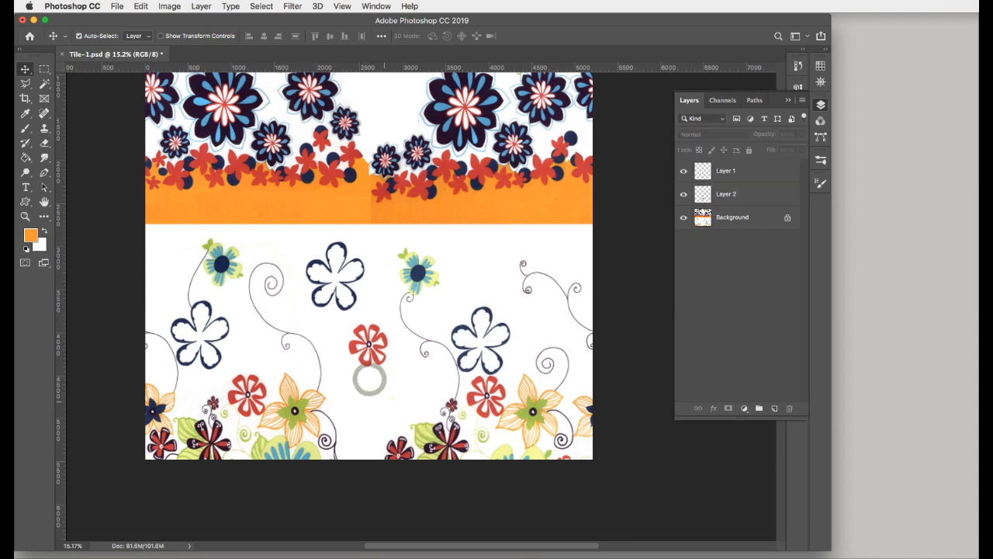
- Move the copied red flower down in the white gap, leaving more space below the copied navy flower
key(super+r)
scroll(370, 303, up, 10)
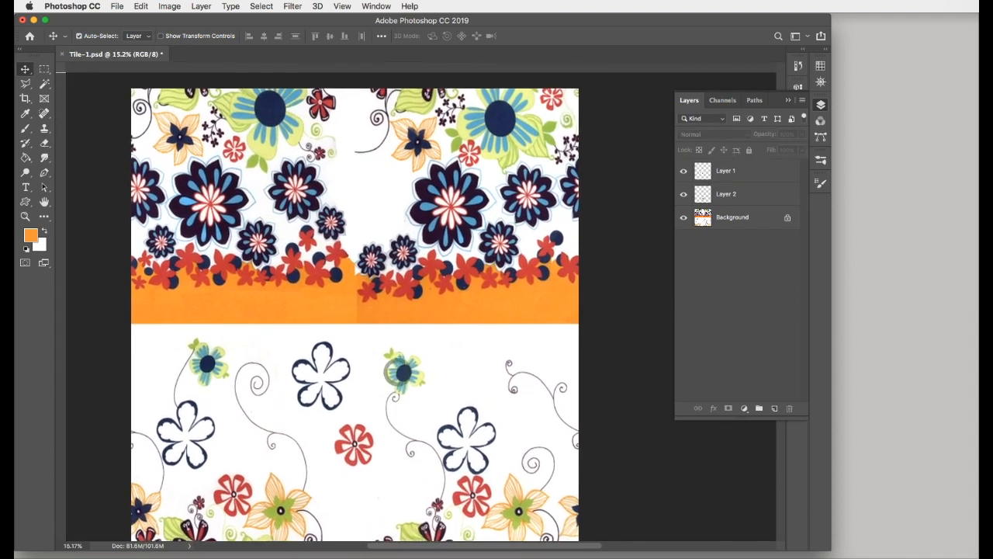
key(super+r)
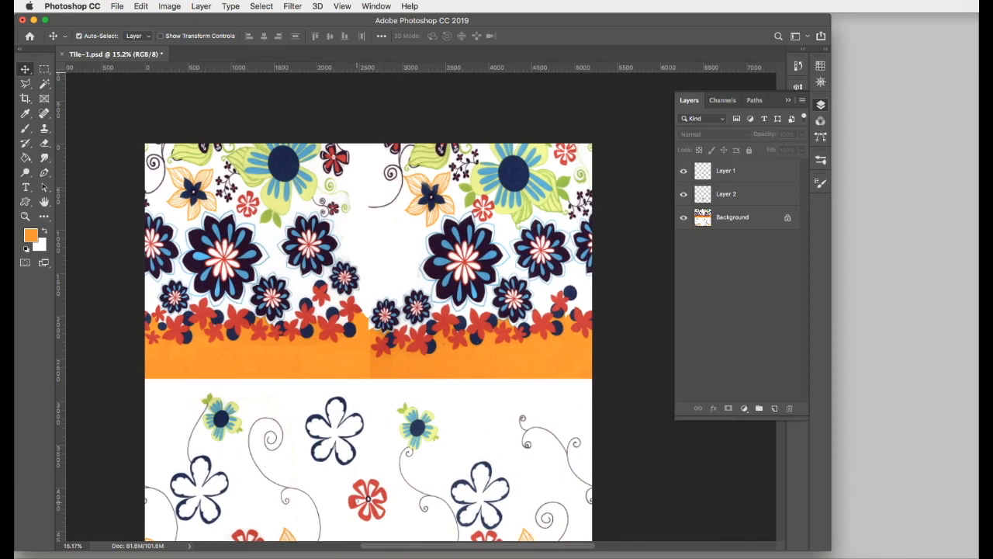
key(super+r)
scroll(356, 500, down, 8)
key(super+r)
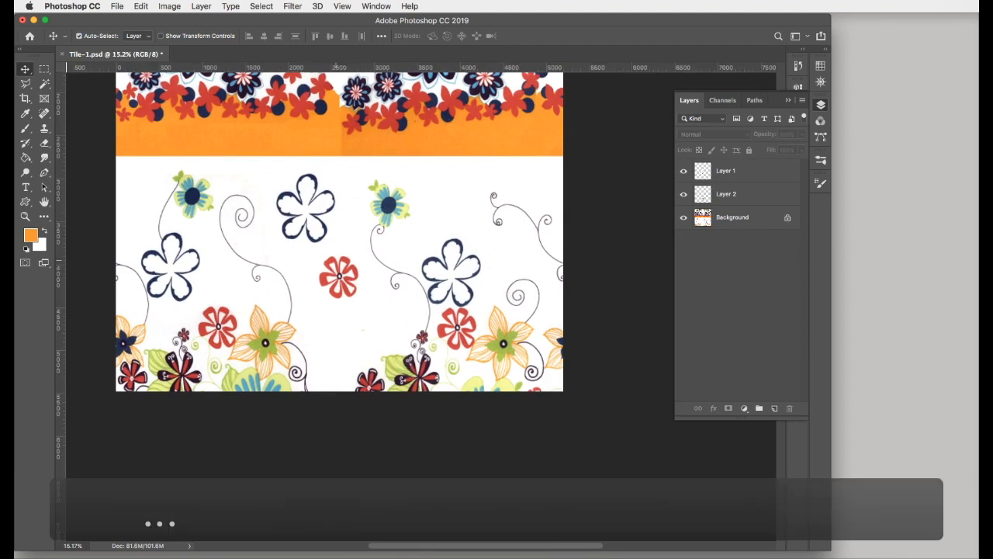
drag(339, 277, 340, 300)
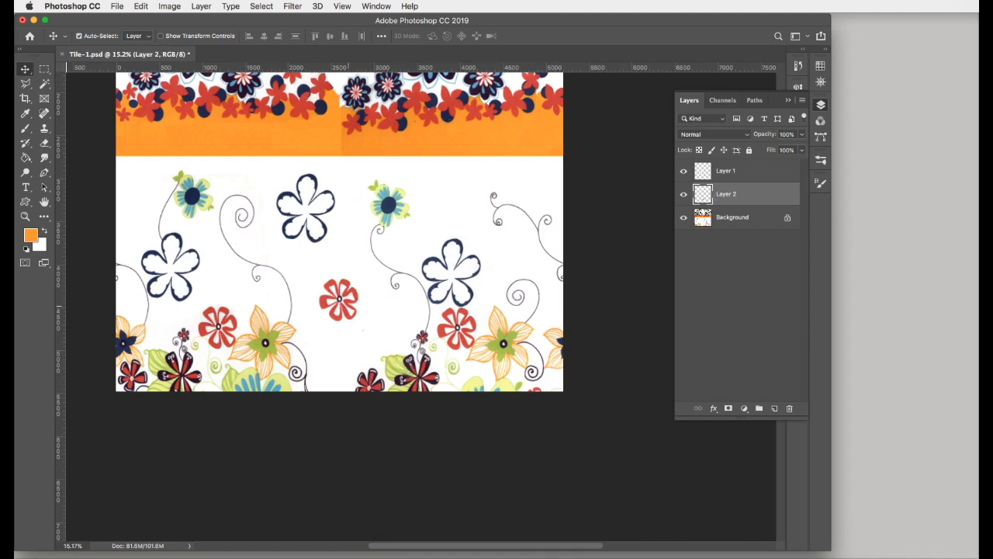
- Merge the copied red flower's layer, Layer 2, down into the Background and fit the whole tile in view
scroll(339, 311, up, 6)
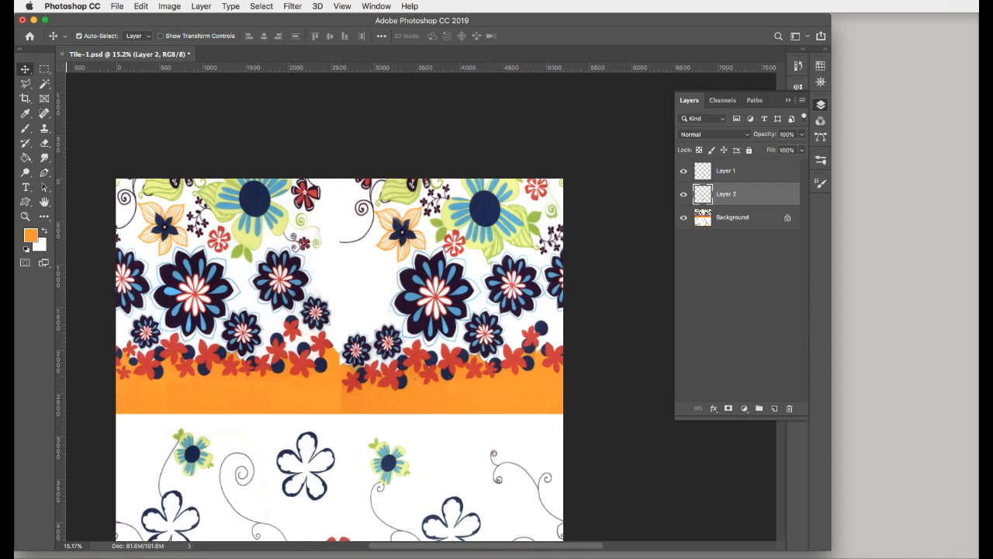
key(super+1)
key(super+0)
key(super+minus)
key(super+e)
key(e)
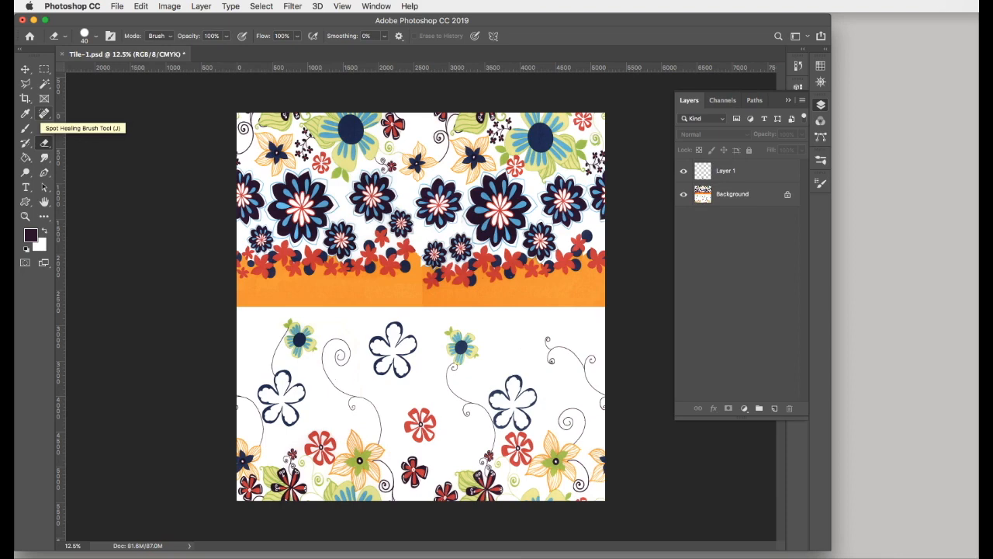
- Dab over the vertical seam in the Background's orange band with the Spot Healing Brush at size 150
click(44, 114)
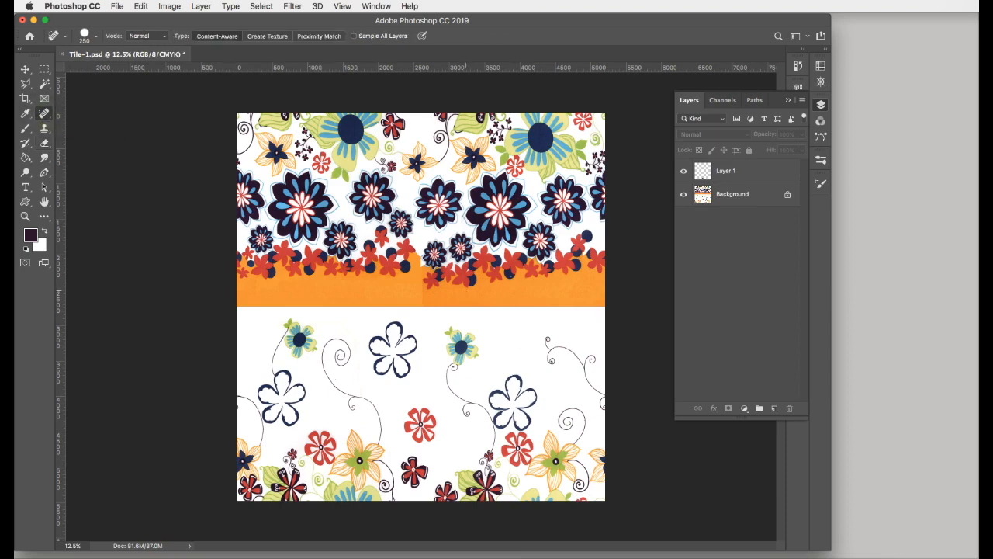
scroll(466, 291, up, 5)
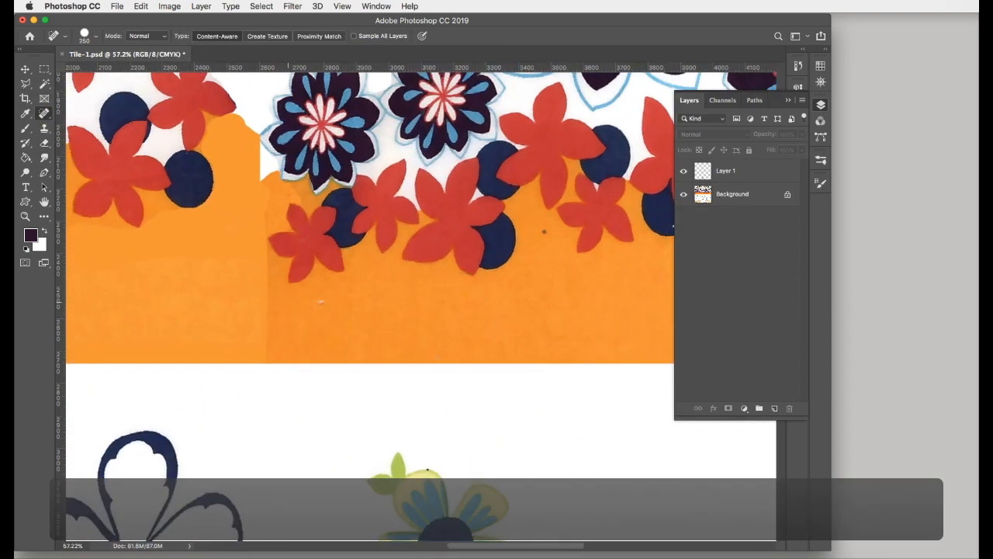
click(725, 194)
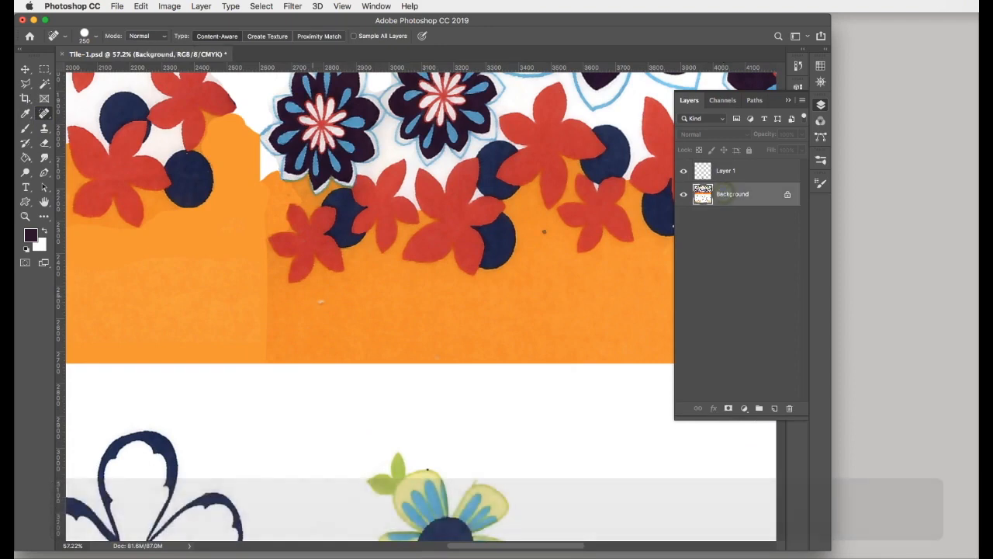
key(bracketleft)
key(bracketleft)
key(bracketleft)
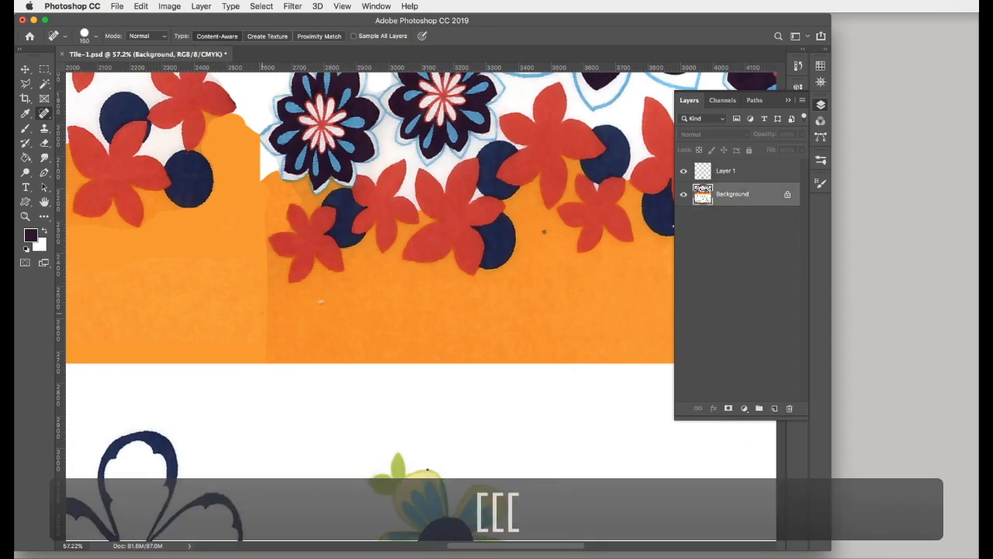
mouse_move(273, 321)
mouse_down()
mouse_move(262, 330)
mouse_move(299, 334)
mouse_up()
click(260, 312)
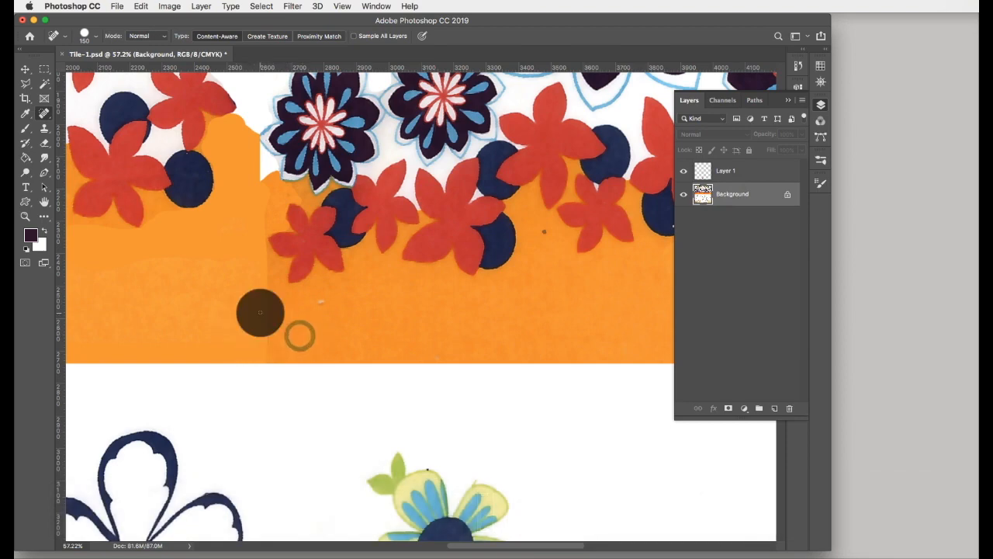
click(260, 314)
click(258, 316)
click(257, 316)
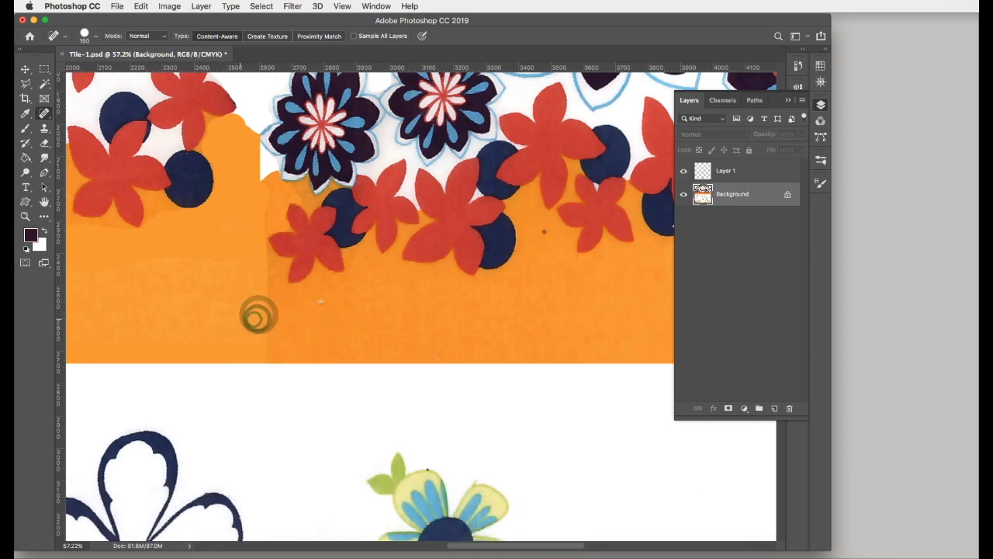
click(254, 319)
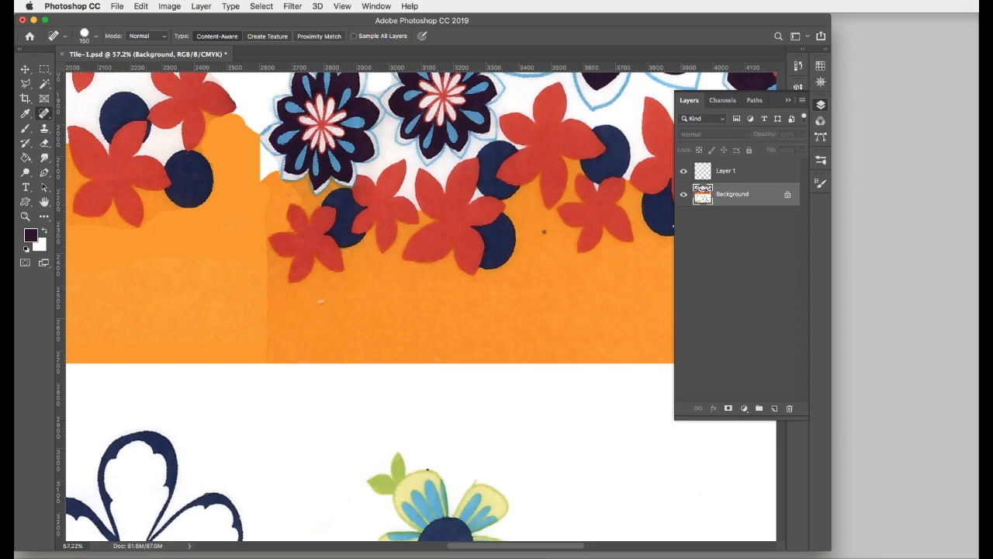
- Merge Layer 1 down into the Background
click(726, 171)
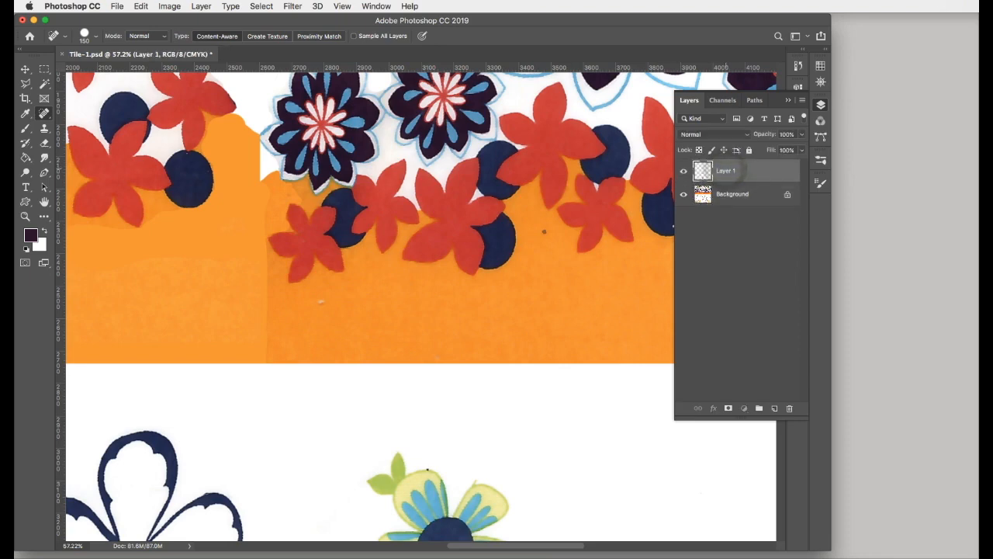
key(super+r)
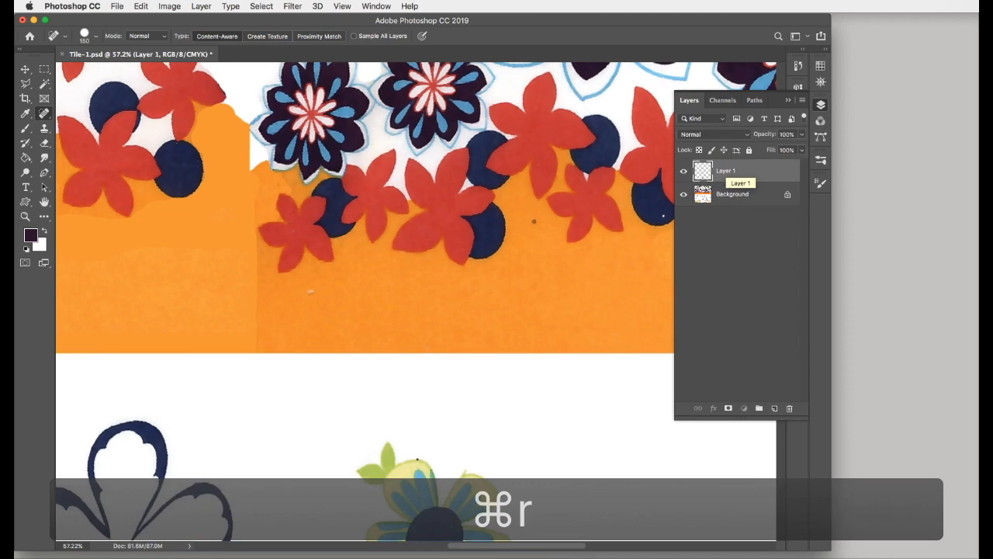
key(super+e)
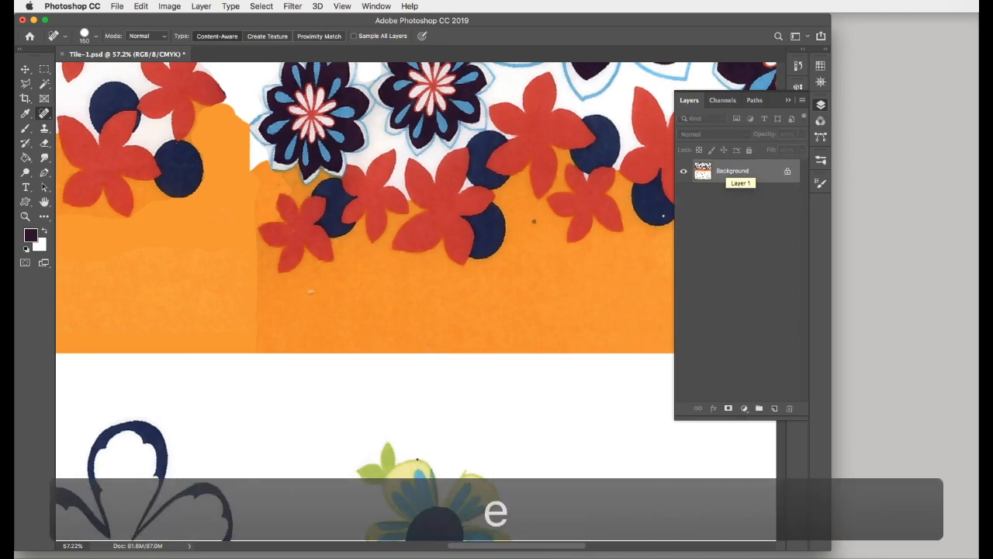
- Spot-heal the vertical seam again on the merged Background, including the lighter orange area beside it
click(262, 302)
click(250, 307)
key(super+d)
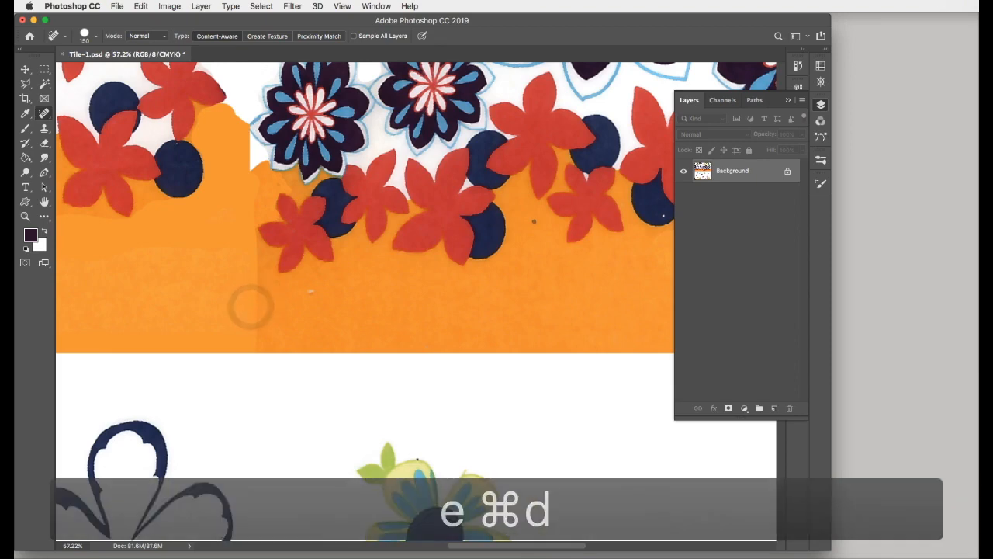
click(250, 307)
click(257, 310)
click(232, 305)
click(215, 303)
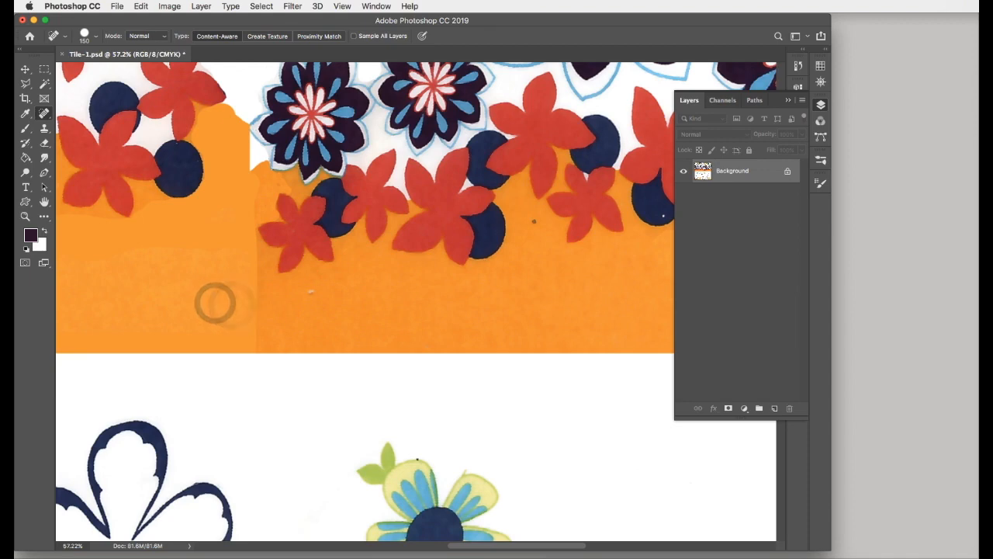
- Switch to the Healing Brush Tool, heal along the lower part of the orange seam and undo the last stroke
scroll(415, 302, up, 10)
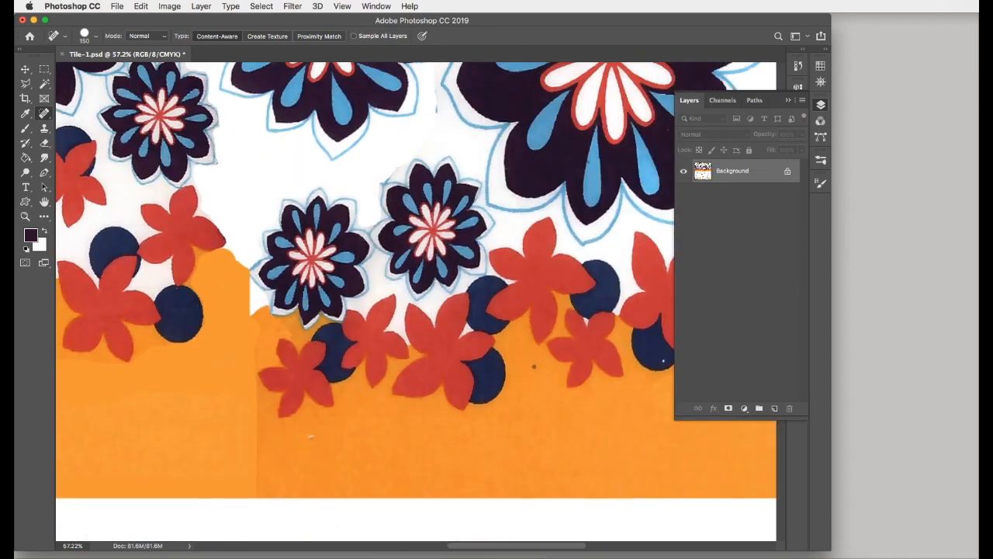
scroll(416, 302, down, 4)
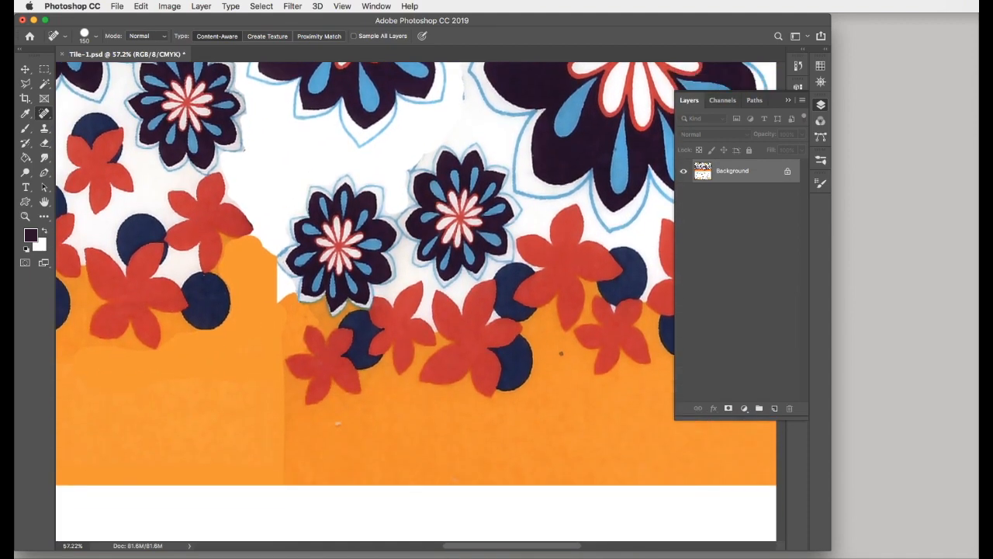
click(44, 114)
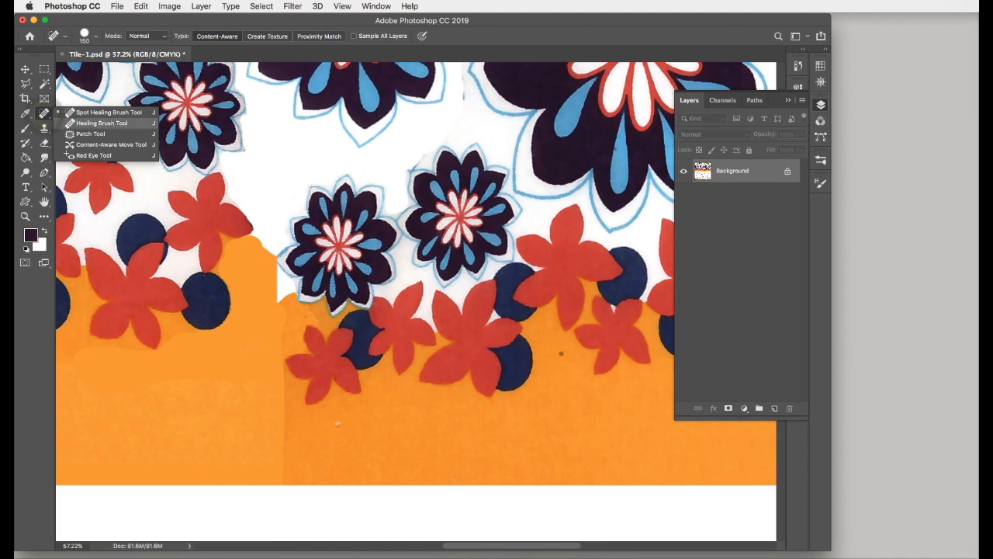
click(101, 122)
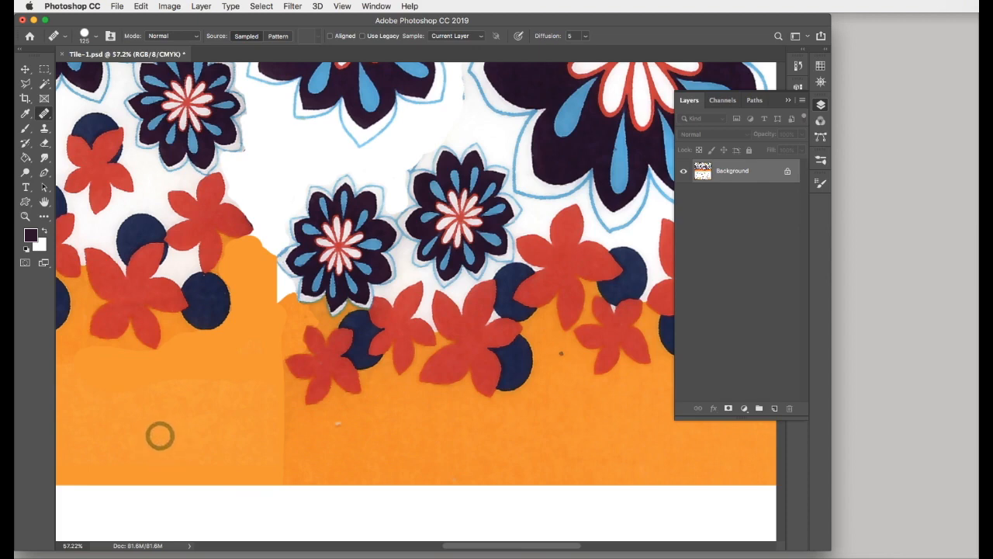
drag(282, 440, 291, 467)
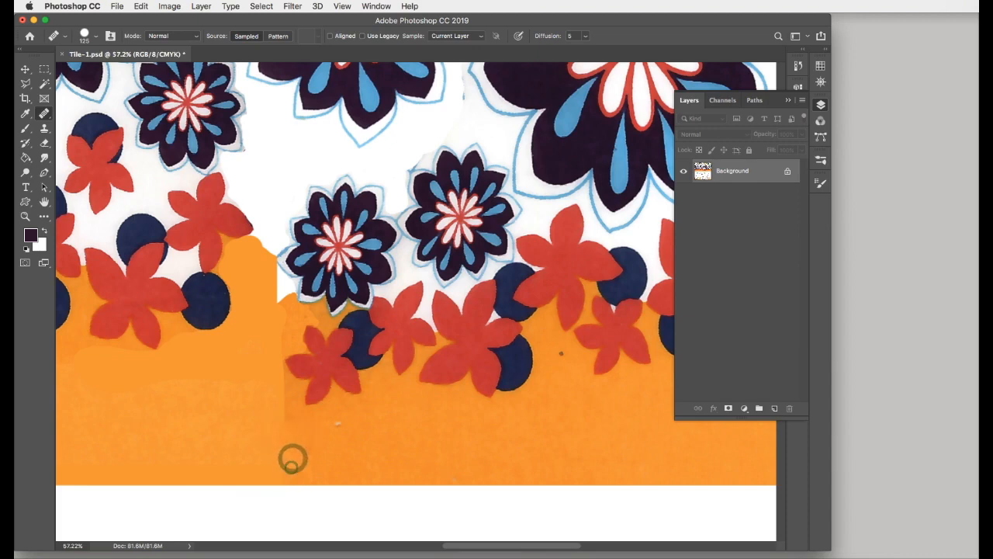
key(super+z)
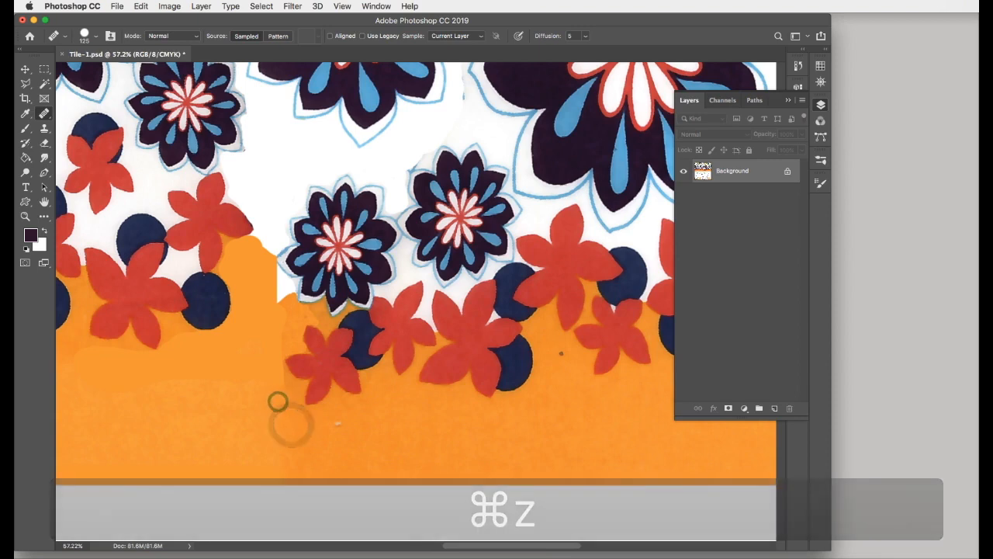
- Sample clean orange with the Healing Brush, remove the pale speck and heal the lower end of the vertical seam
alt+click(247, 408)
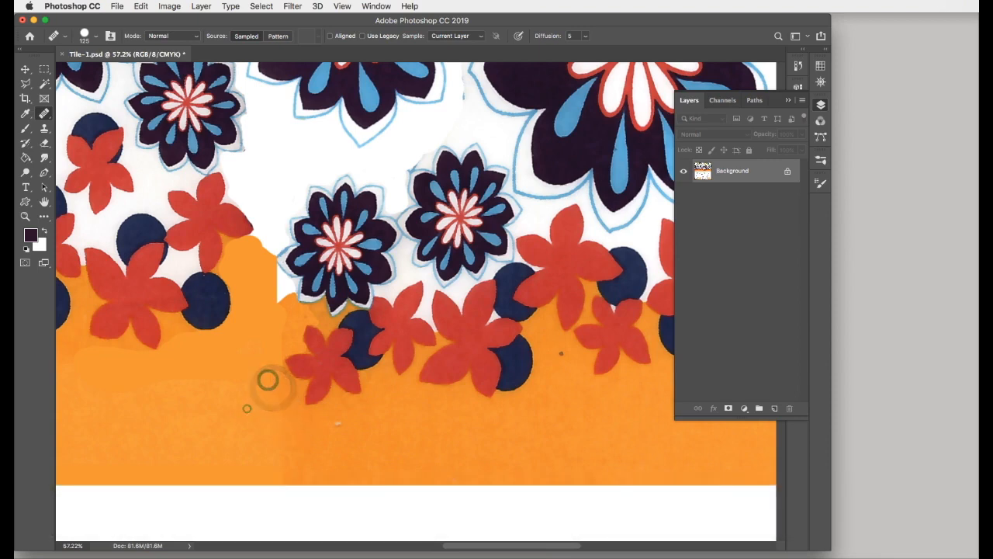
click(339, 431)
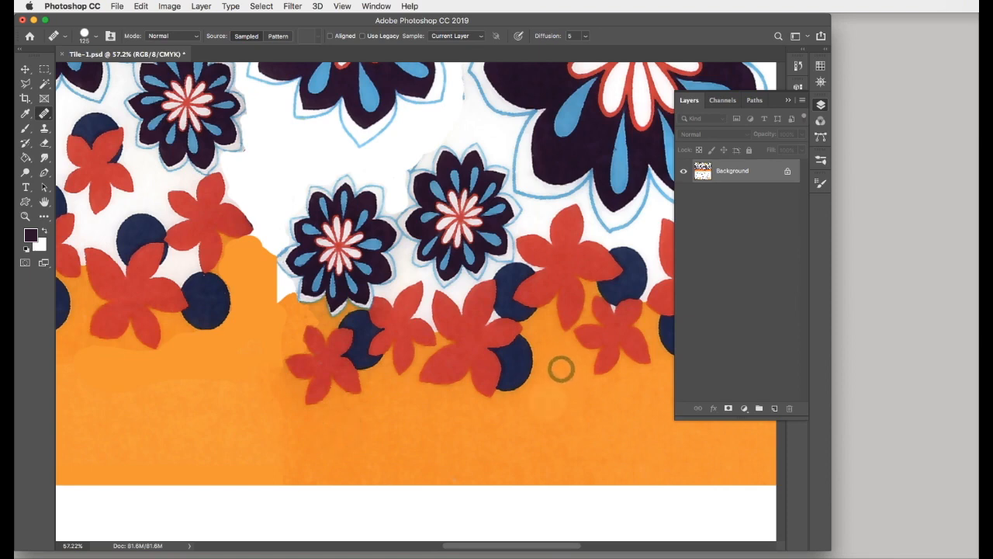
scroll(531, 404, down, 2)
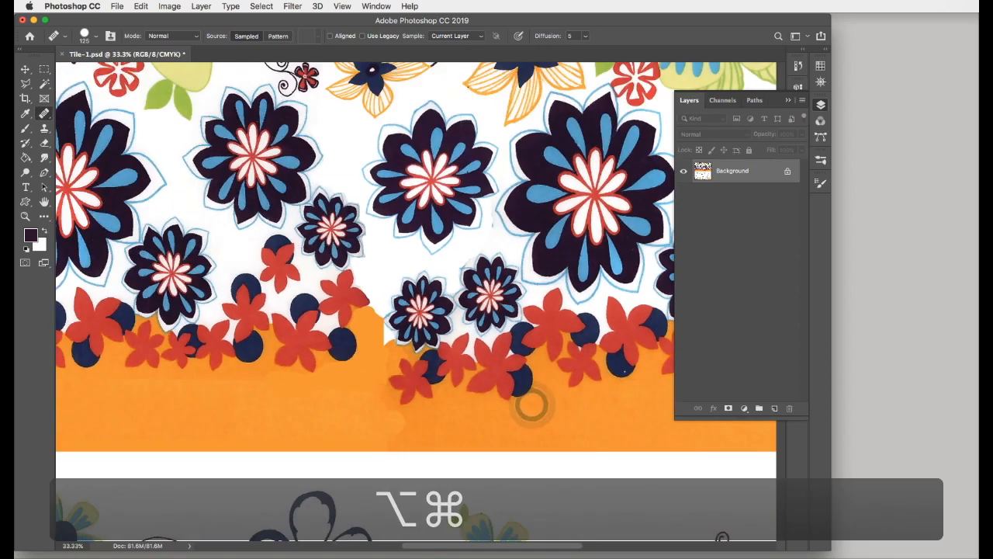
alt+click(385, 423)
click(388, 426)
click(395, 426)
- Sample the orange band's middle and heal the tonal edge below the red flowers and across the vertical seam
alt+click(227, 420)
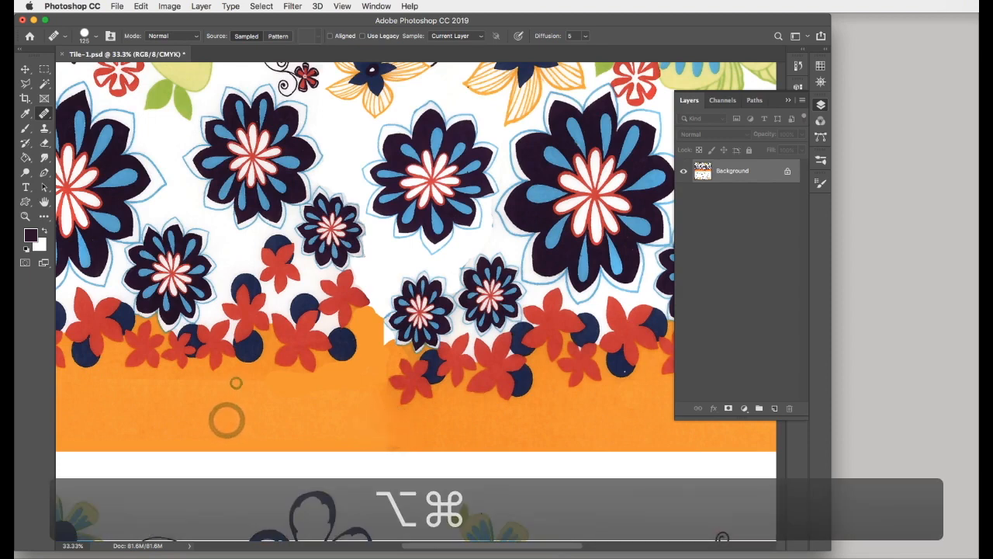
click(253, 380)
click(274, 389)
click(334, 394)
click(386, 424)
click(410, 425)
click(450, 426)
click(391, 424)
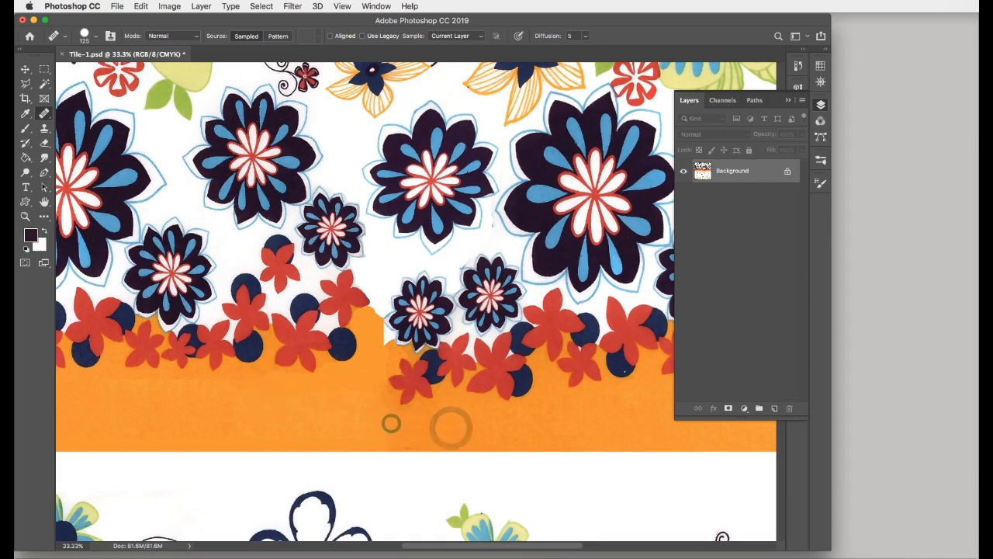
- Heal the faint horizontal edge in the orange band beneath the row of red flowers, using nearby orange as source
alt+click(515, 424)
alt+click(514, 423)
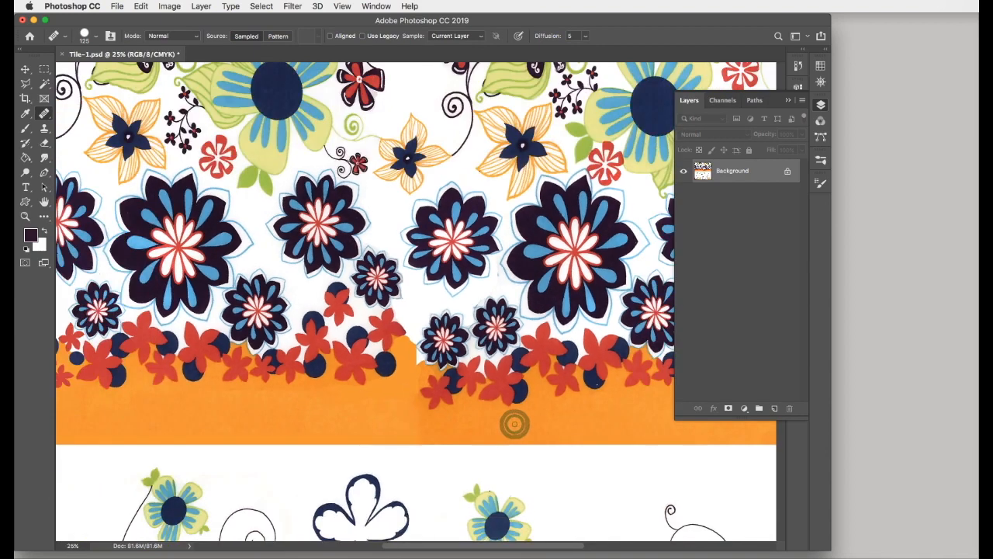
alt+click(514, 424)
super+click(435, 416)
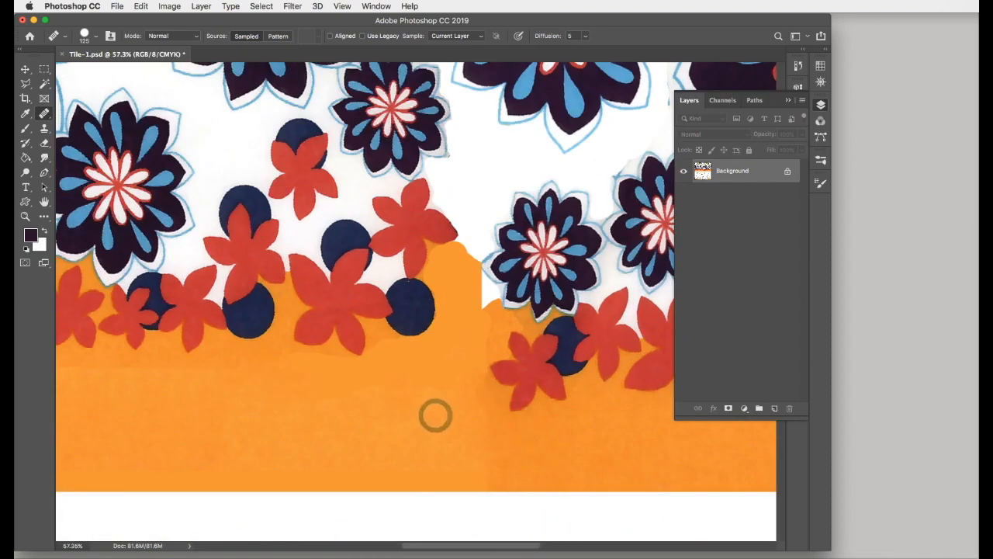
drag(211, 409, 428, 410)
click(375, 433)
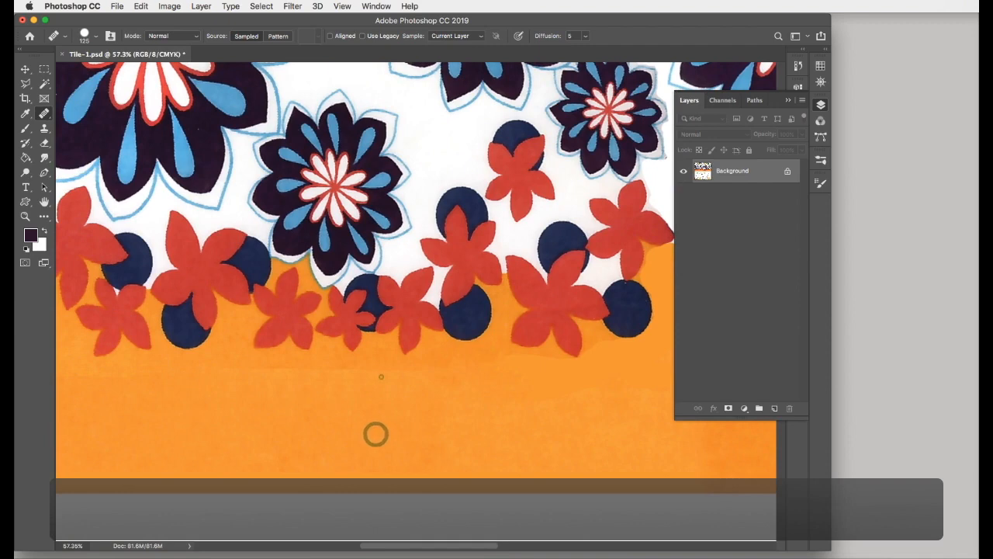
click(410, 377)
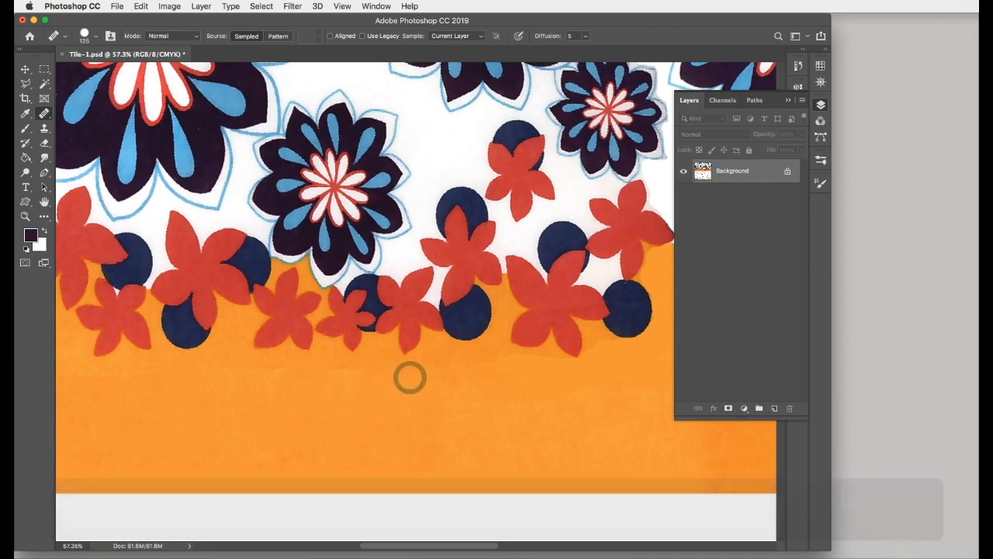
click(287, 377)
click(266, 376)
click(247, 377)
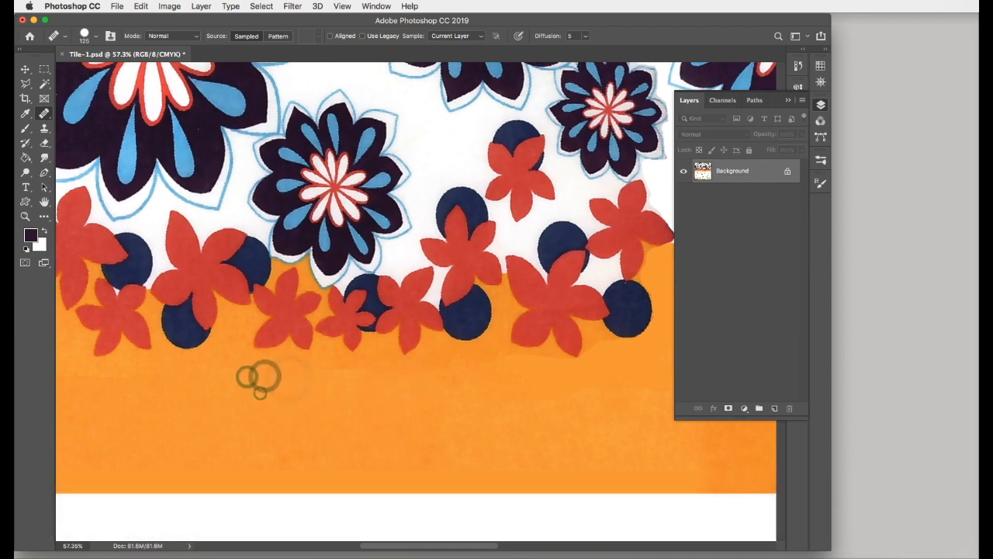
click(318, 381)
click(338, 379)
click(155, 382)
click(111, 382)
click(90, 383)
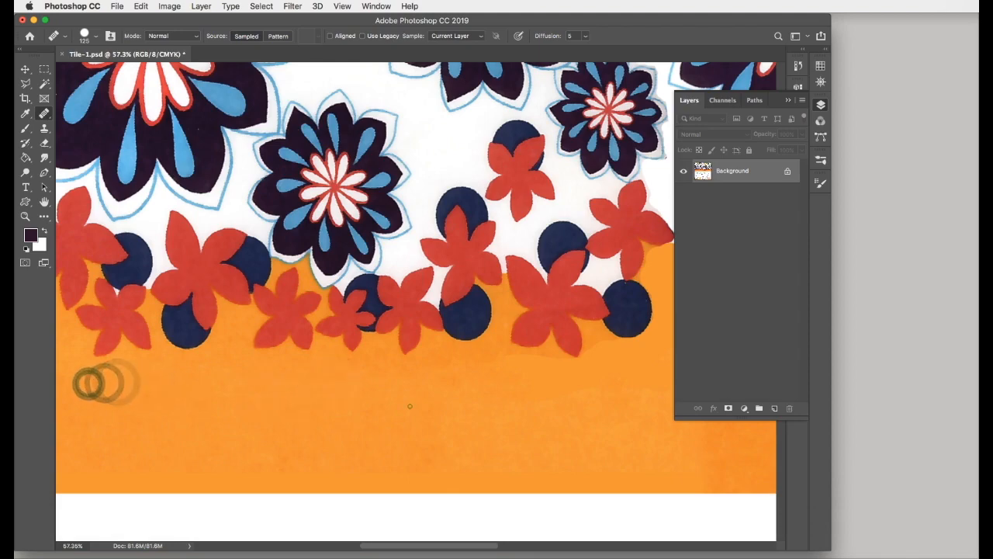
- Sample clean orange from the band and reduce the Healing Brush size to 60 near the large red flower
alt+click(410, 406)
super+click(535, 343)
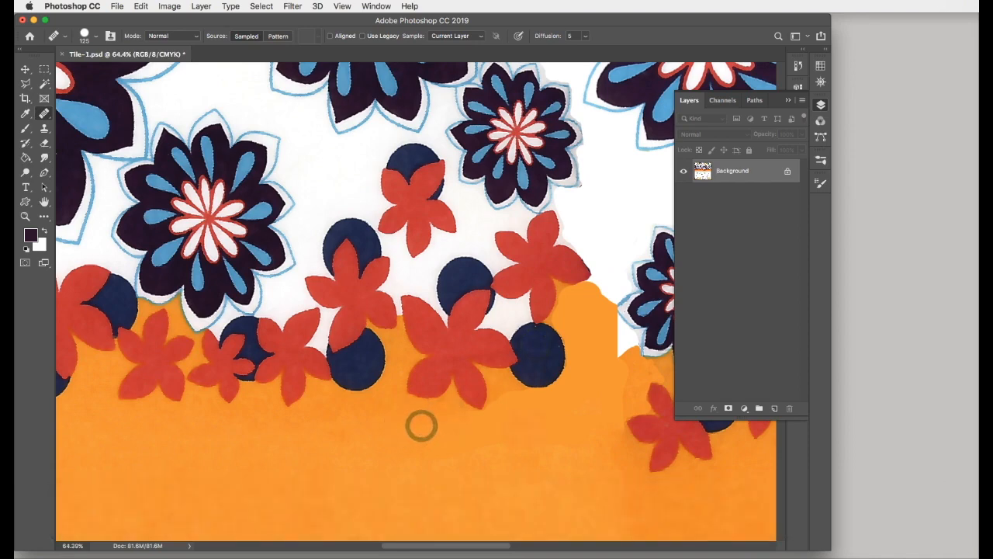
key(bracketleft)
key(bracketleft)
key(bracketleft)
key(bracketleft)
key(bracketleft)
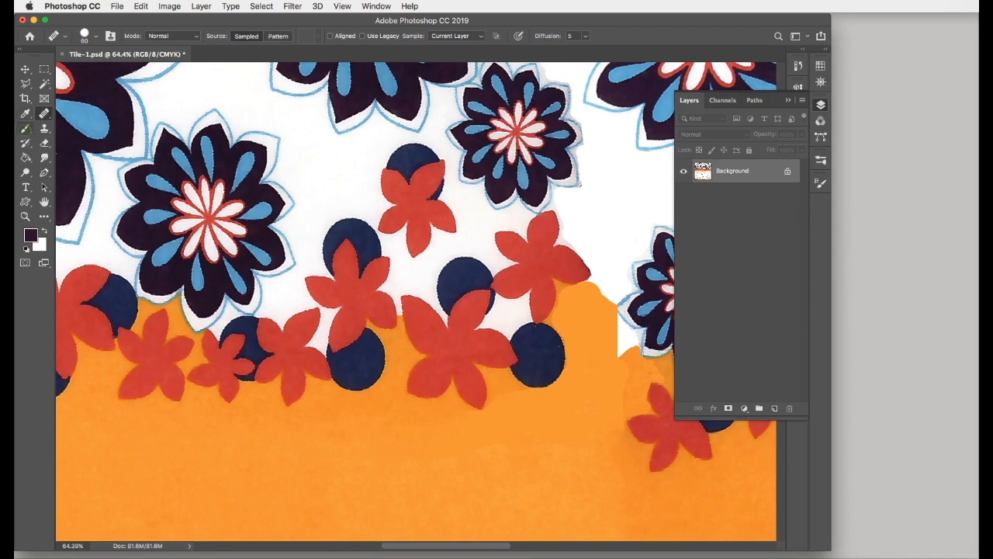
- Sample the orange with the Brush tool at size 10 and paint over the white notch between the band and small navy flower
key(b)
alt+click(509, 469)
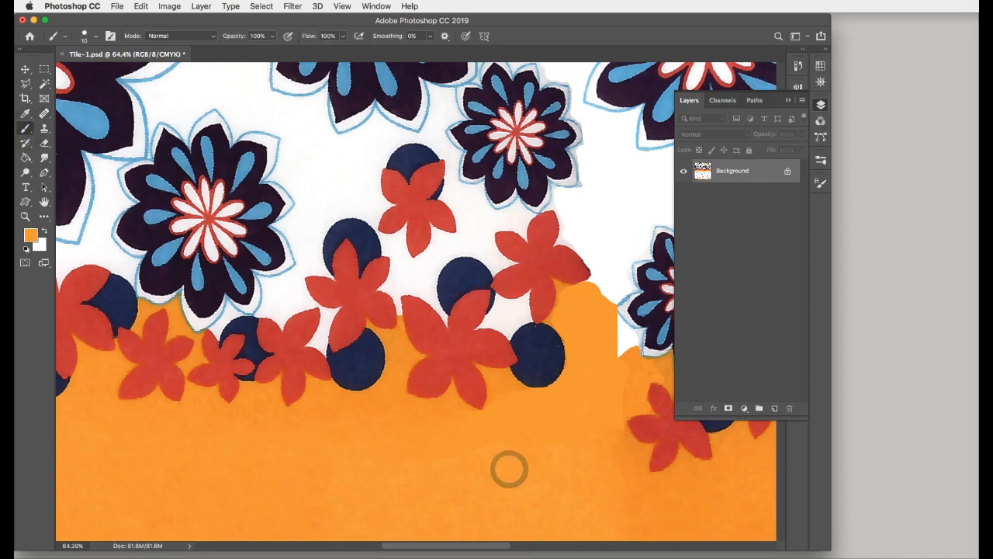
drag(617, 353, 637, 343)
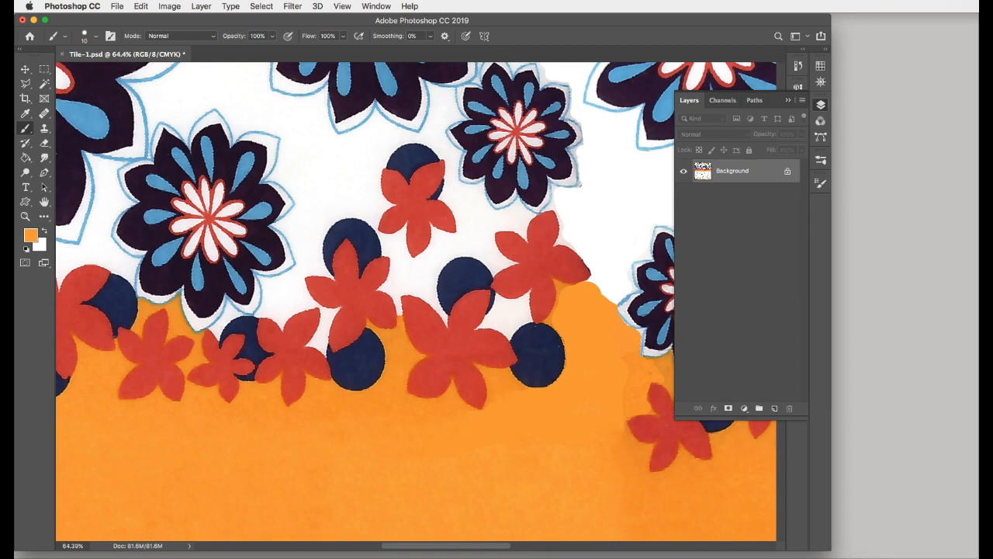
- Sample the light blue outline and paint the missing petal tip of the navy flower beside the orange band at brush size 7
scroll(594, 277, up, 6)
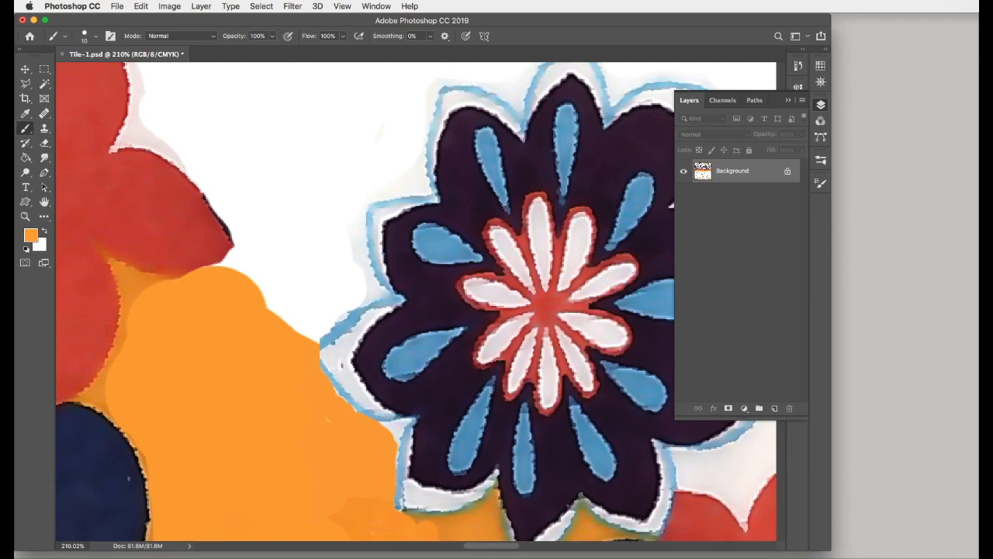
click(25, 114)
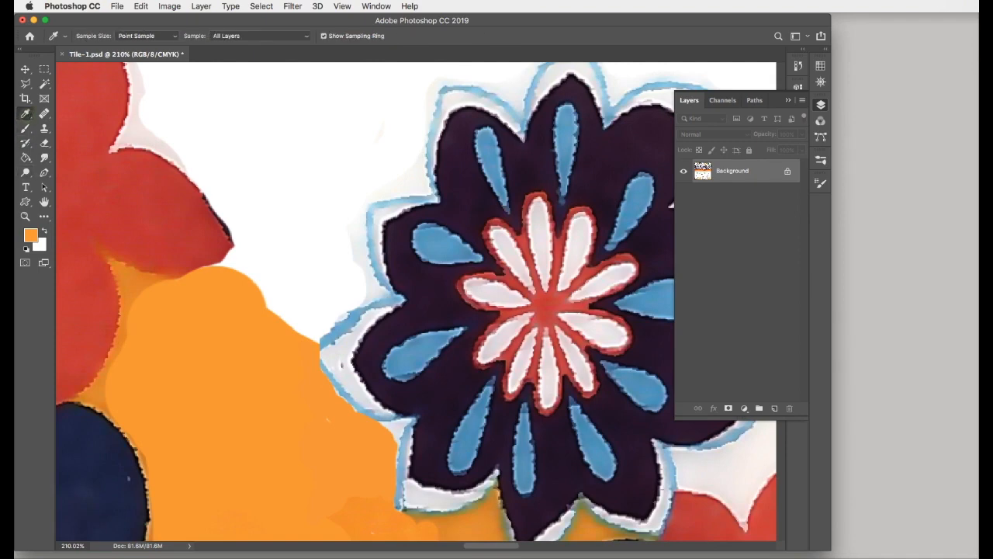
click(346, 319)
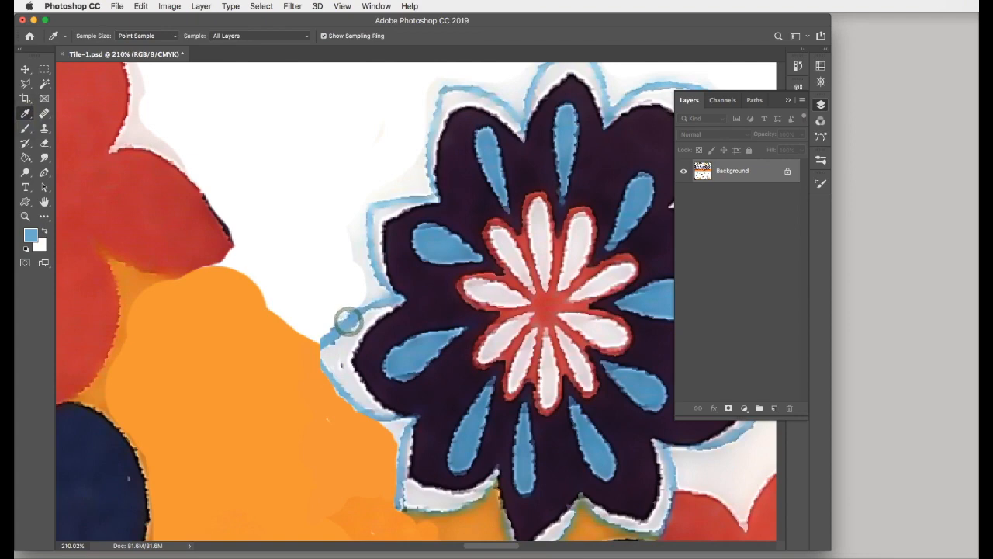
key(b)
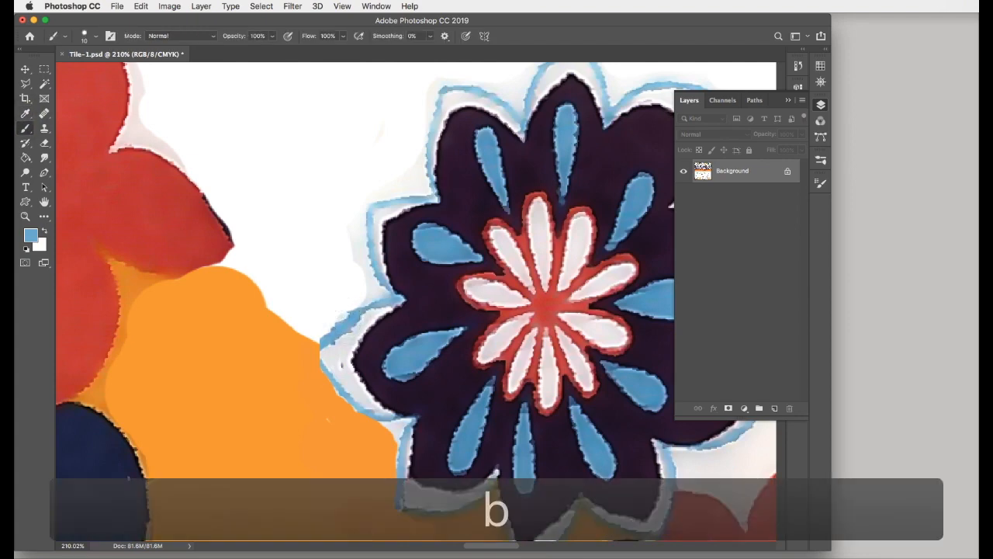
key(bracketleft)
key(bracketleft)
key(bracketleft)
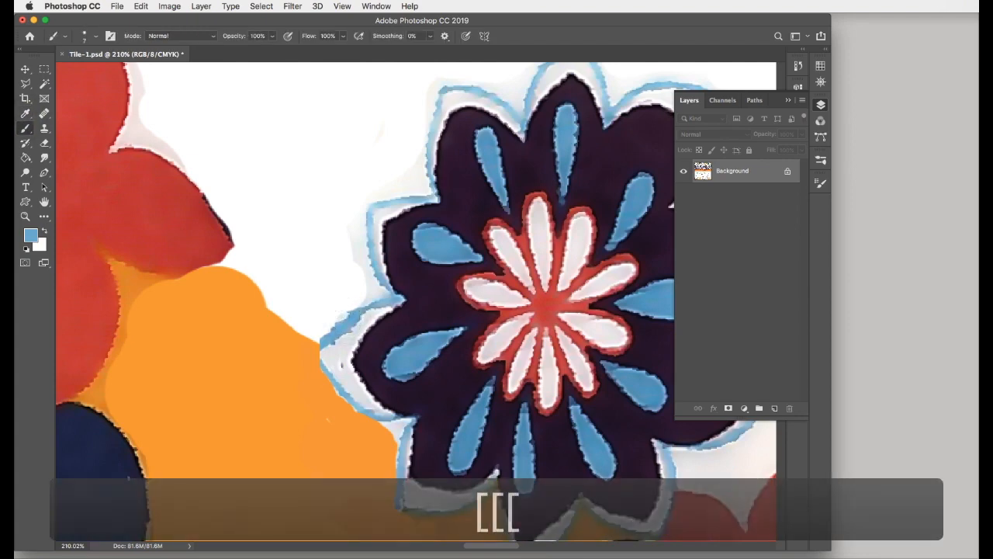
click(317, 347)
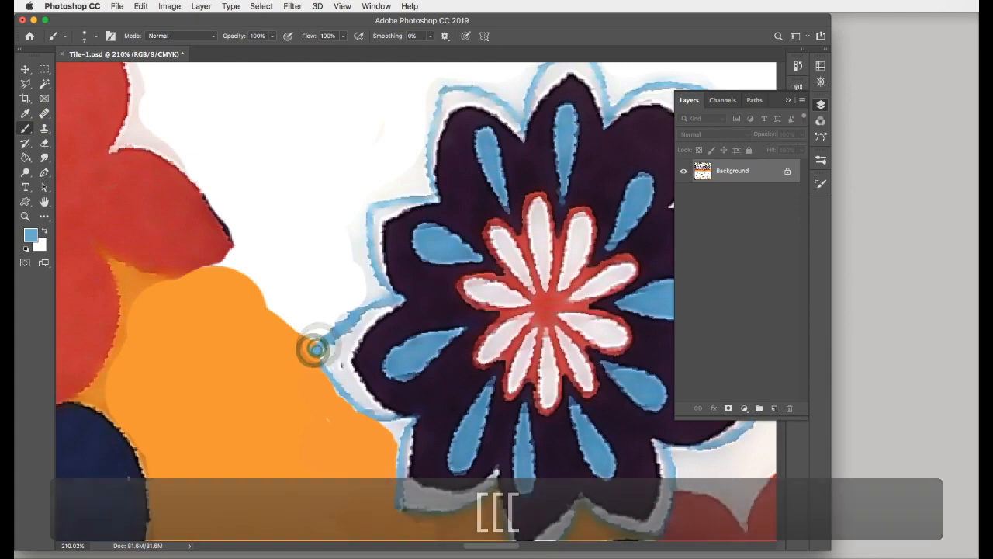
drag(318, 346, 322, 367)
ctrl+alt+super+click(356, 402)
click(357, 401)
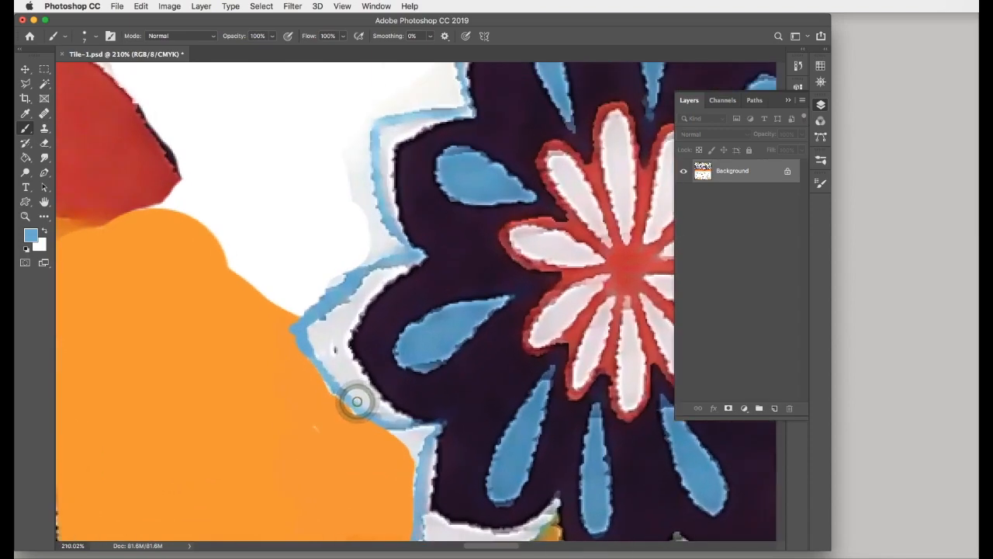
alt+click(357, 401)
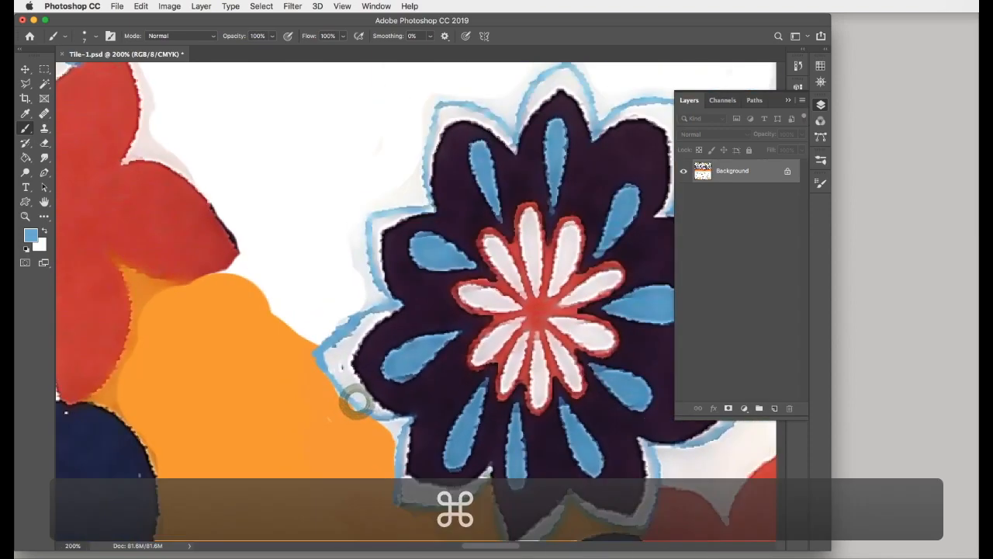
- Sample the red of the flower beside the orange peak and choose the Leaf brush preset
key(super+0)
drag(399, 335, 302, 356)
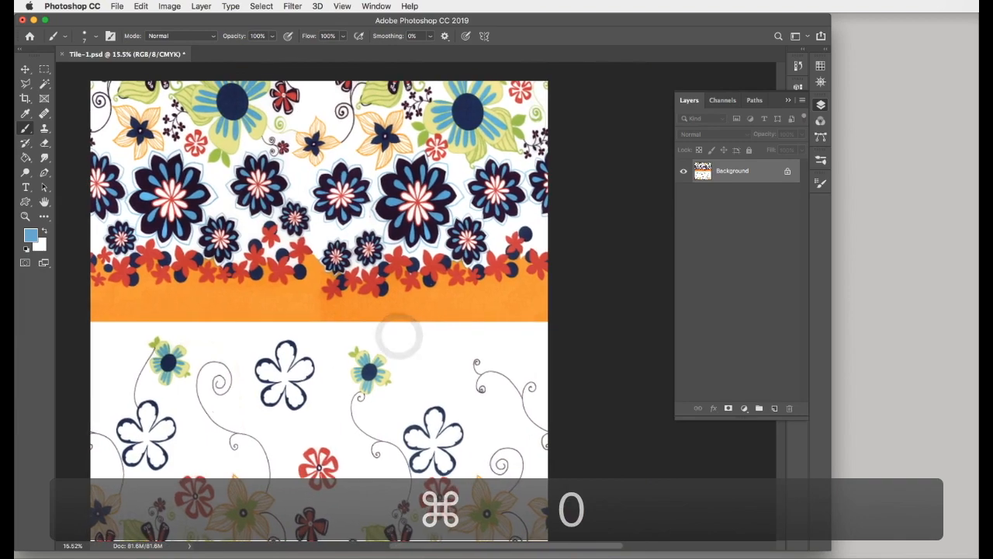
drag(296, 263, 336, 263)
key(super+0)
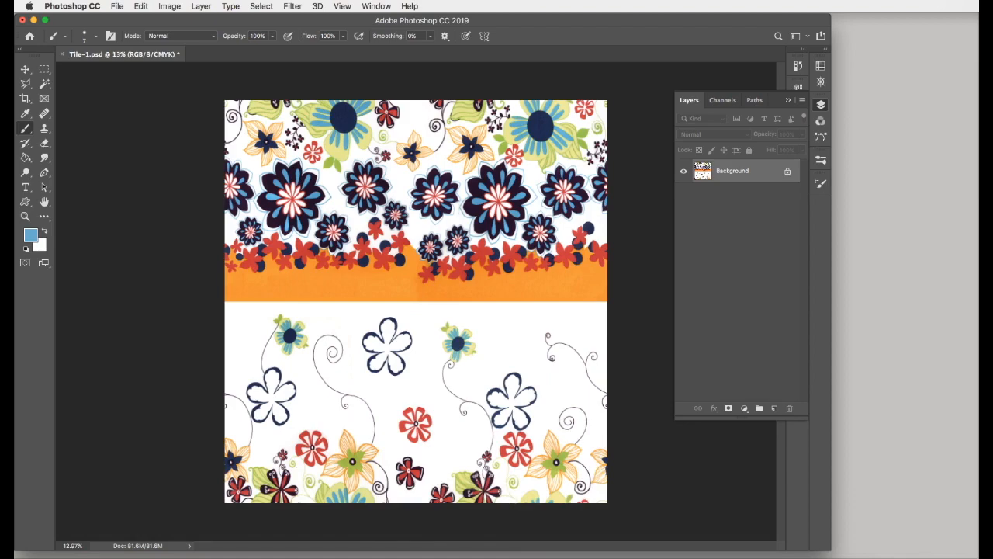
super+click(403, 265)
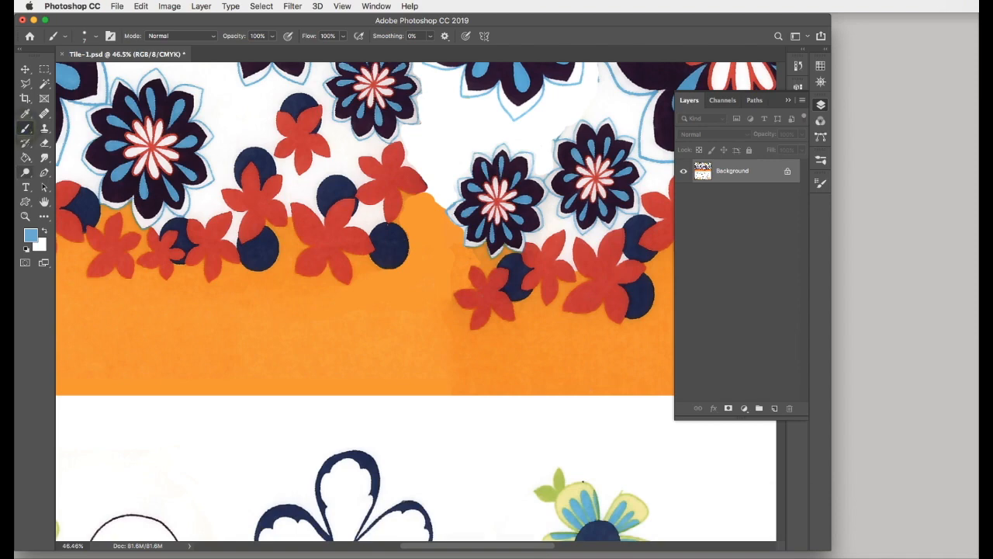
alt+click(398, 187)
drag(403, 193, 409, 201)
alt+click(390, 178)
click(821, 160)
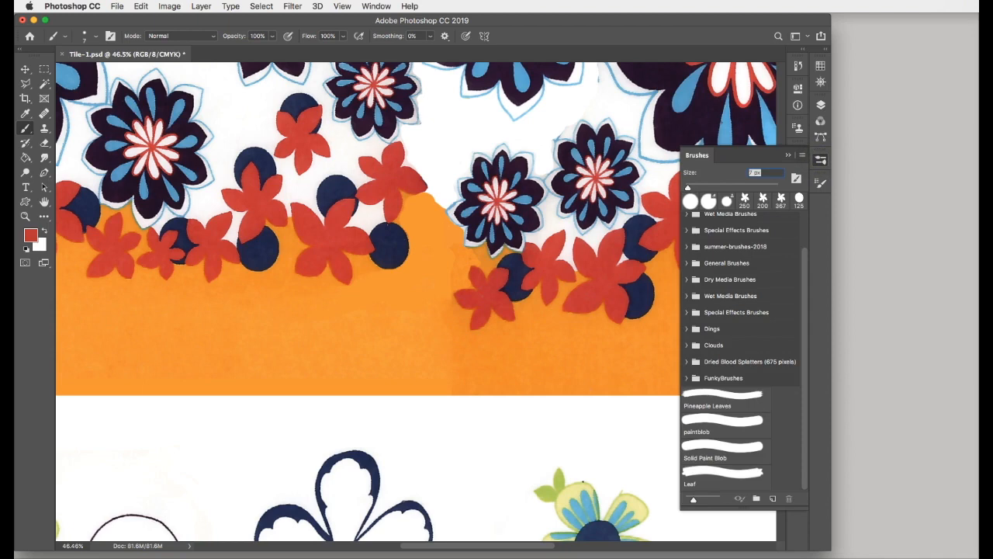
click(722, 472)
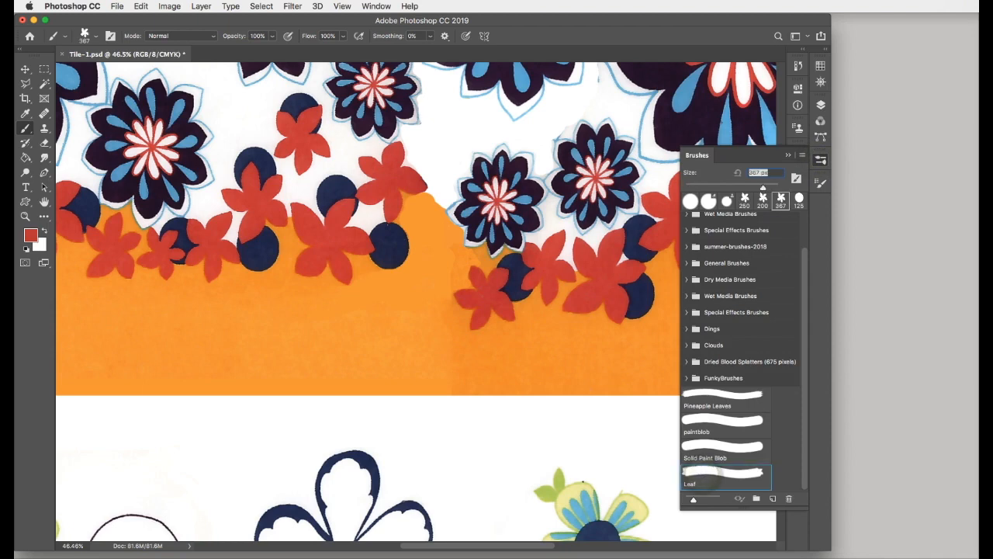
- Set the flower brush to 250 px and stamp a red flower on the orange between the navy circle and small navy flower
key(bracketleft)
key(bracketleft)
key(bracketleft)
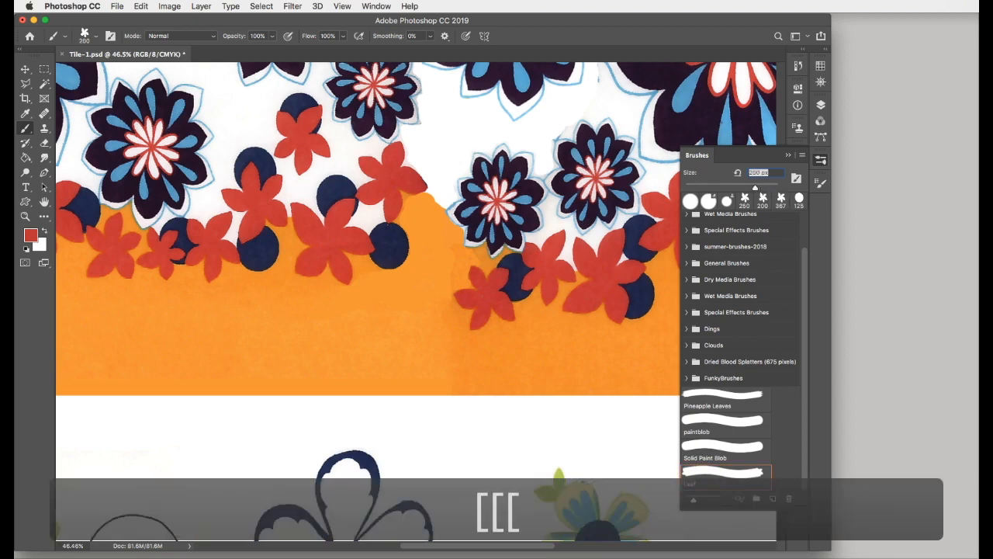
key(bracketright)
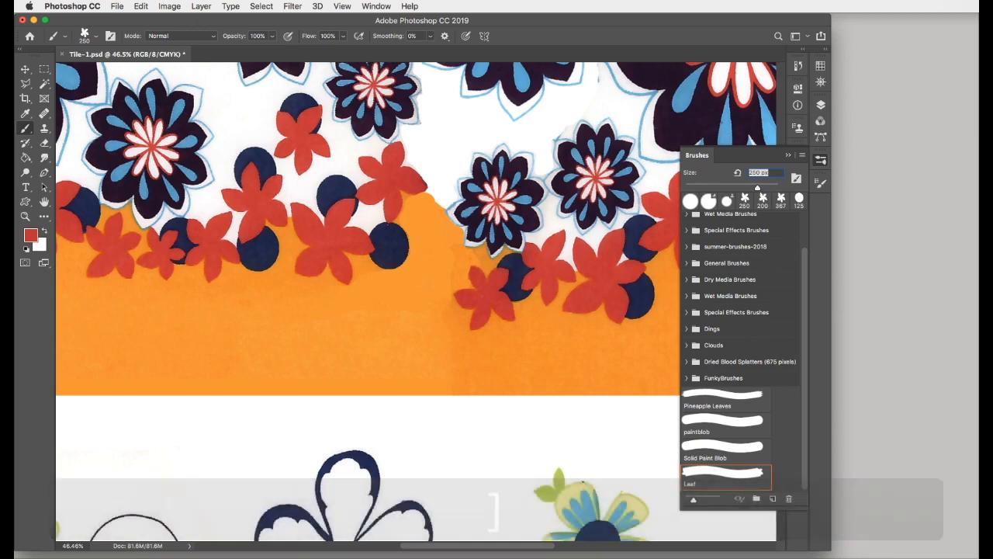
click(441, 251)
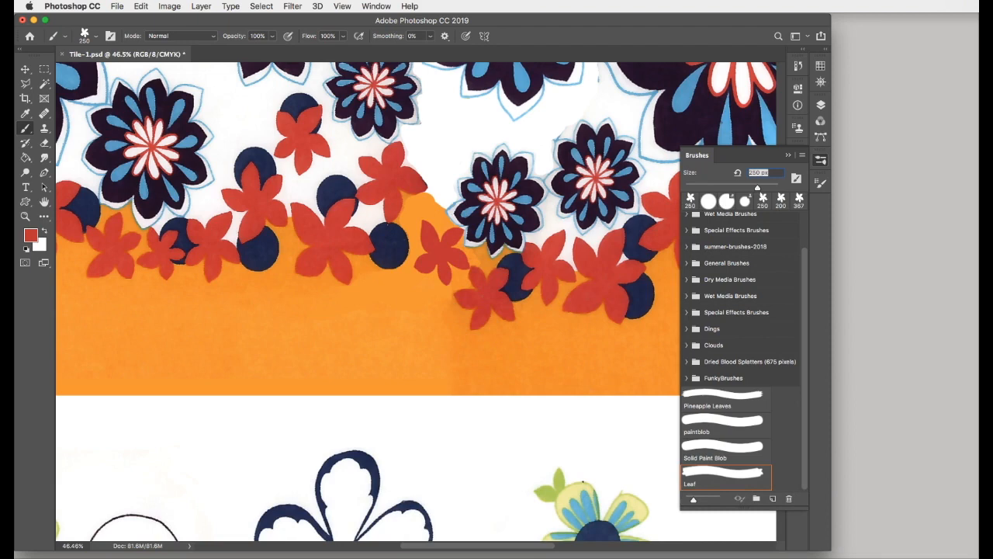
- Try stamping a red flower at 100 px near the orange peak, and undo it
key(bracketleft)
key(bracketleft)
key(bracketleft)
key(bracketleft)
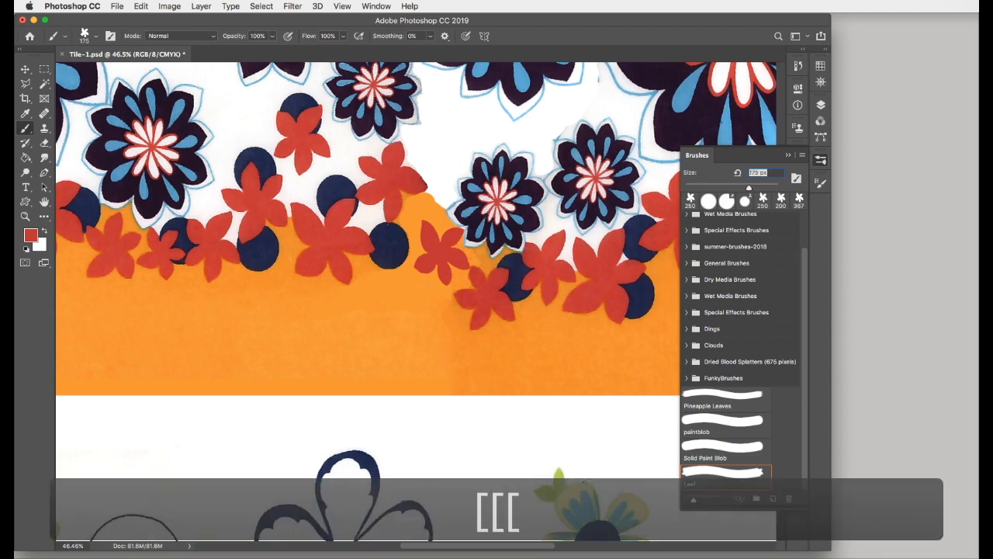
key(bracketleft)
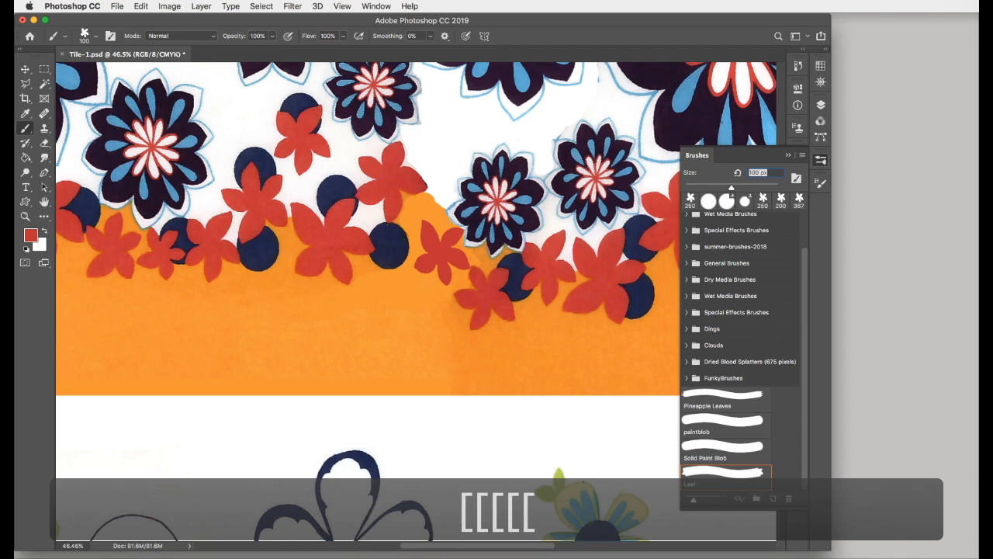
click(433, 204)
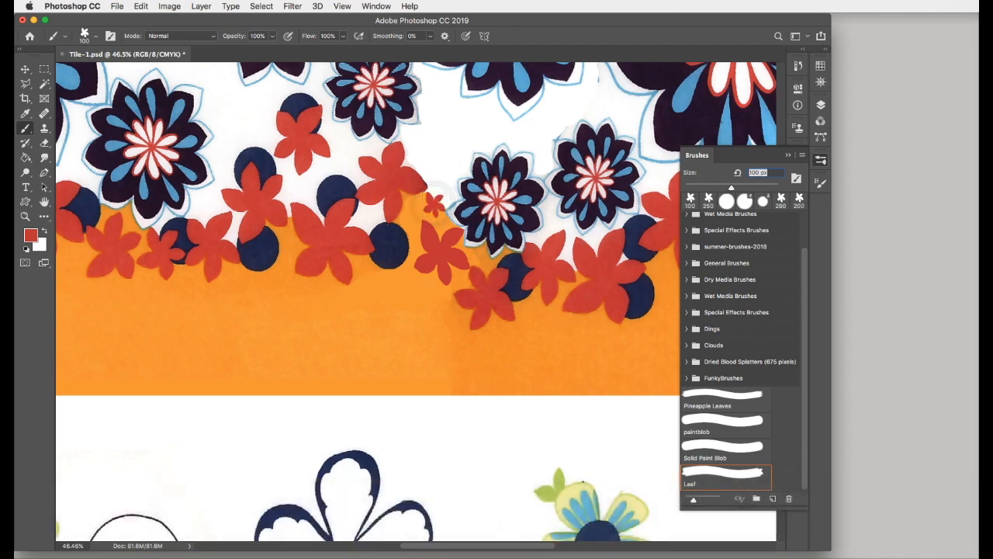
key(super+z)
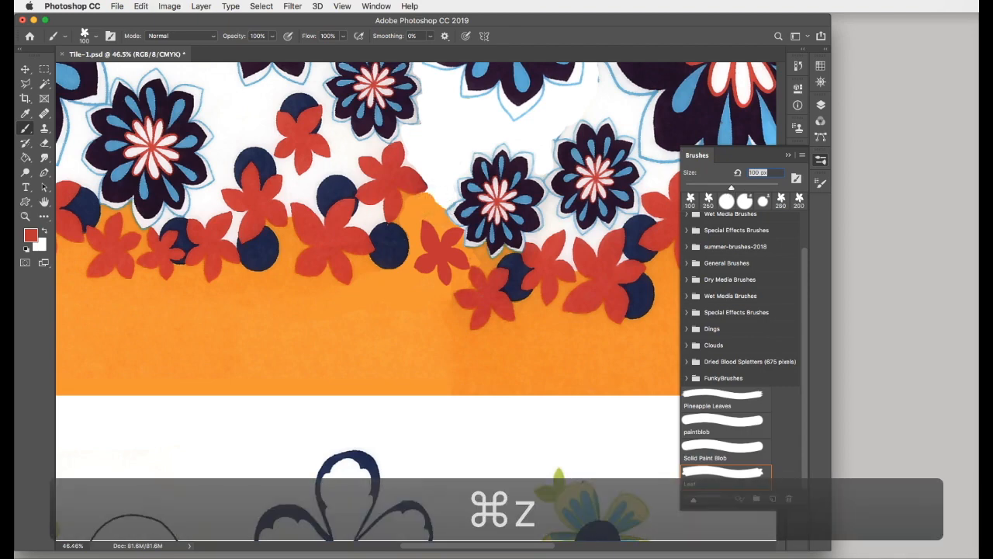
- Paint a test stroke of red flowers at 200 px across the white area below the orange band
key(bracketright)
key(bracketright)
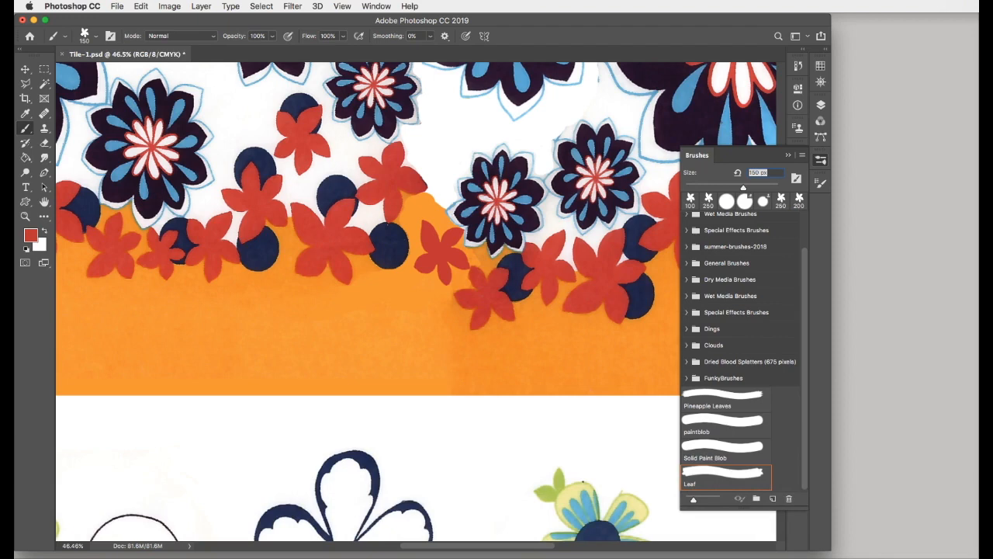
key(bracketright)
key(bracketright)
click(481, 441)
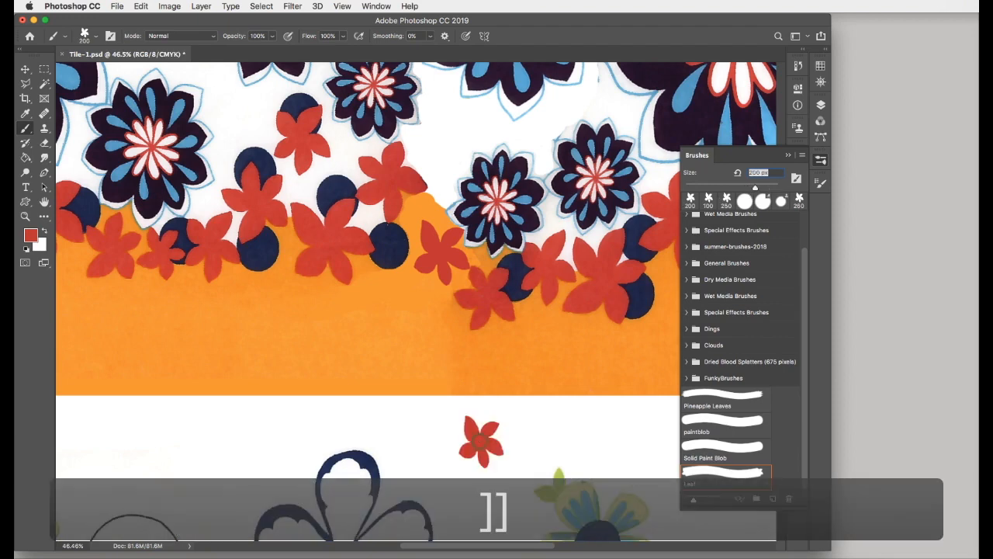
mouse_move(481, 441)
mouse_down()
mouse_move(438, 439)
mouse_move(536, 430)
mouse_move(512, 437)
mouse_up()
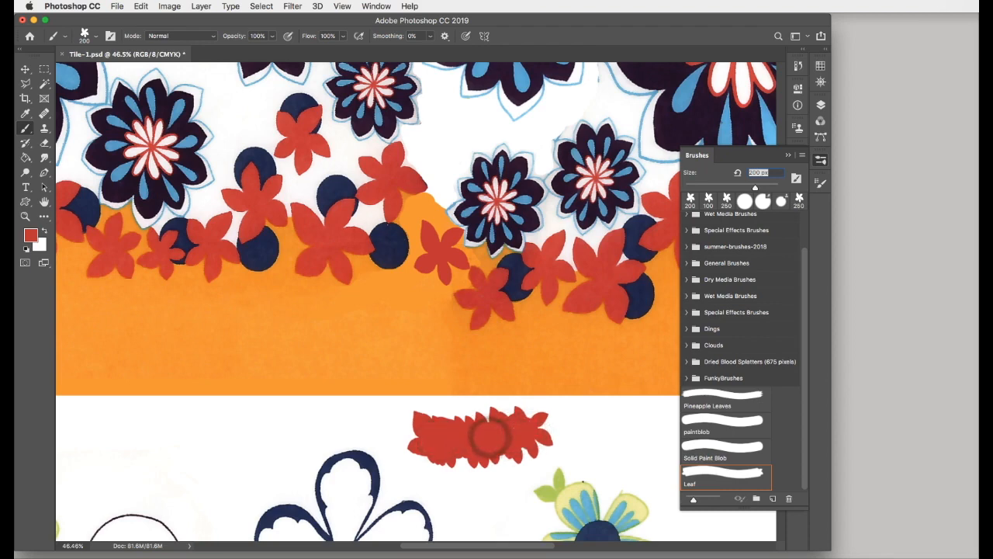
- Undo all the red test flowers painted on the white area below the orange band
key(super+z)
key(super+z)
key(super+z)
key(super+z)
key(super+z)
key(super+z)
key(super+z)
key(super+z)
key(super+z)
key(super+z)
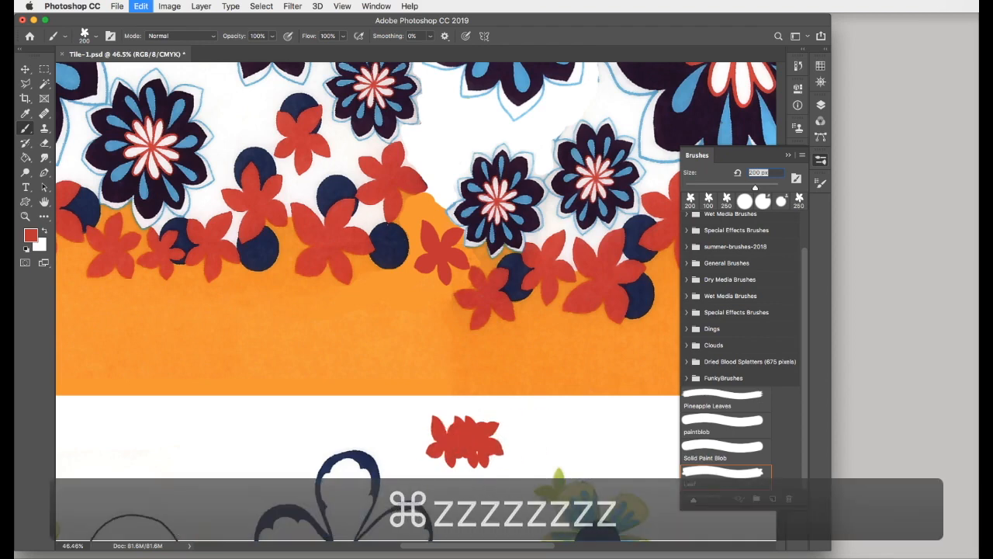
key(super+z)
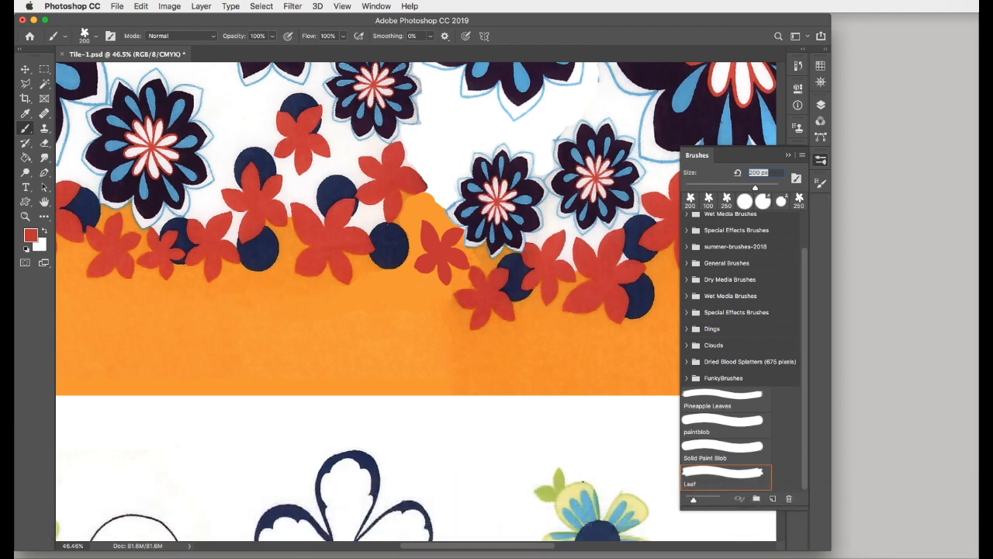
- Set the flower brush tip's spacing to 130% in the brush settings
click(820, 183)
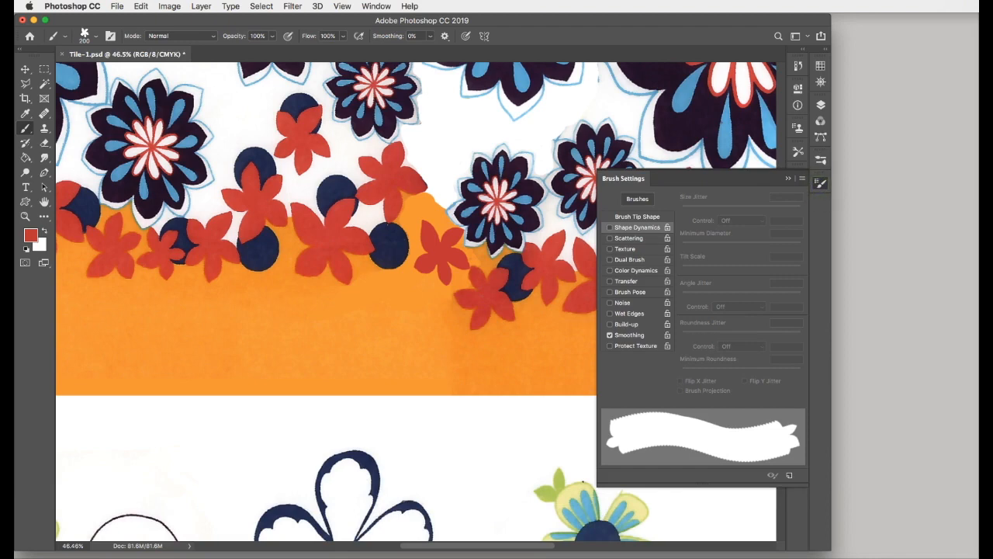
click(637, 216)
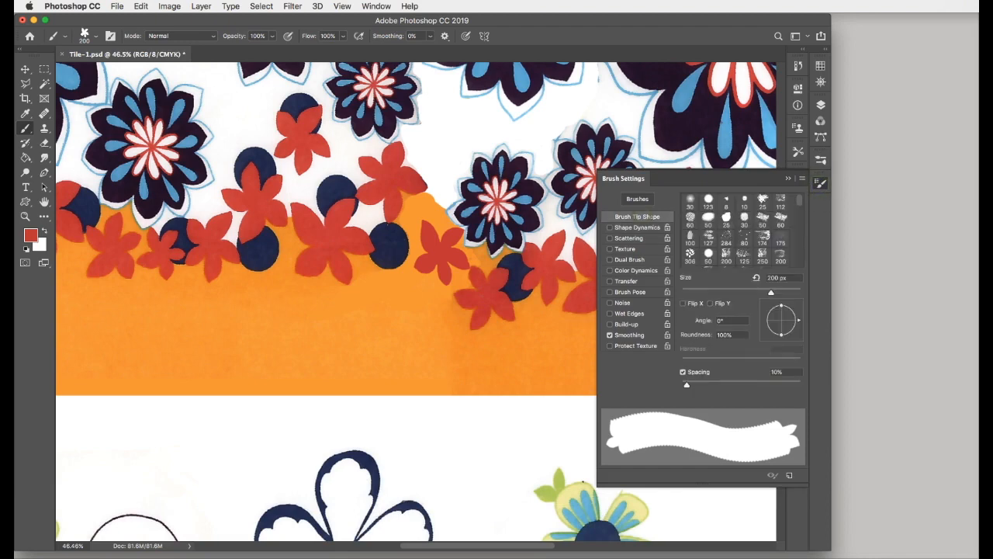
drag(686, 385, 749, 385)
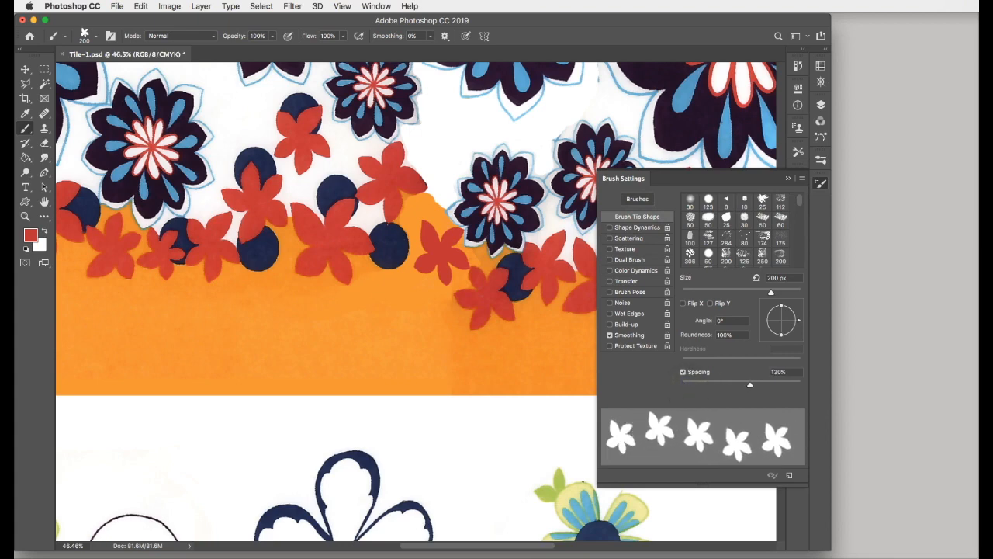
- Enable Shape Dynamics for the brush with 12% size jitter and about 22% angle jitter
click(638, 227)
drag(692, 210, 696, 210)
drag(682, 295, 707, 296)
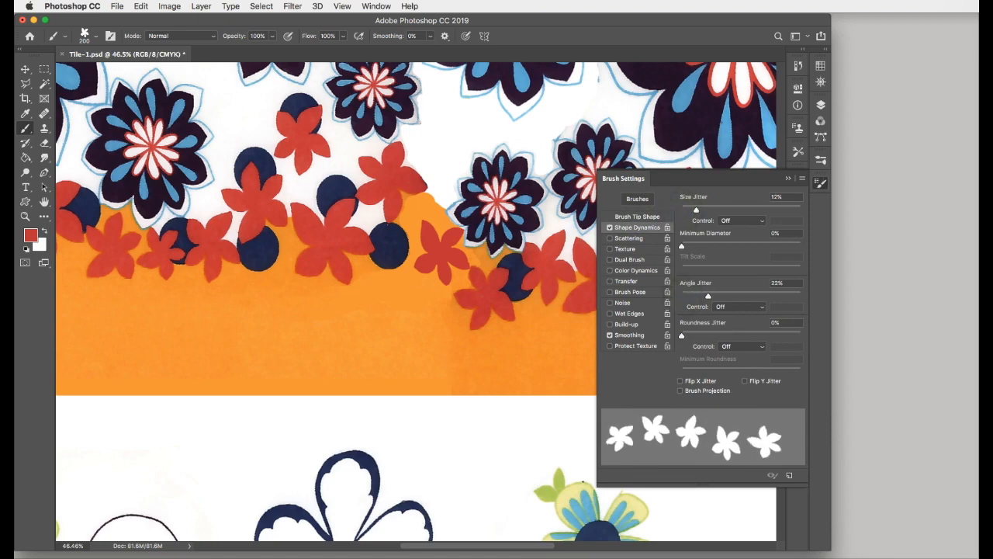
click(820, 182)
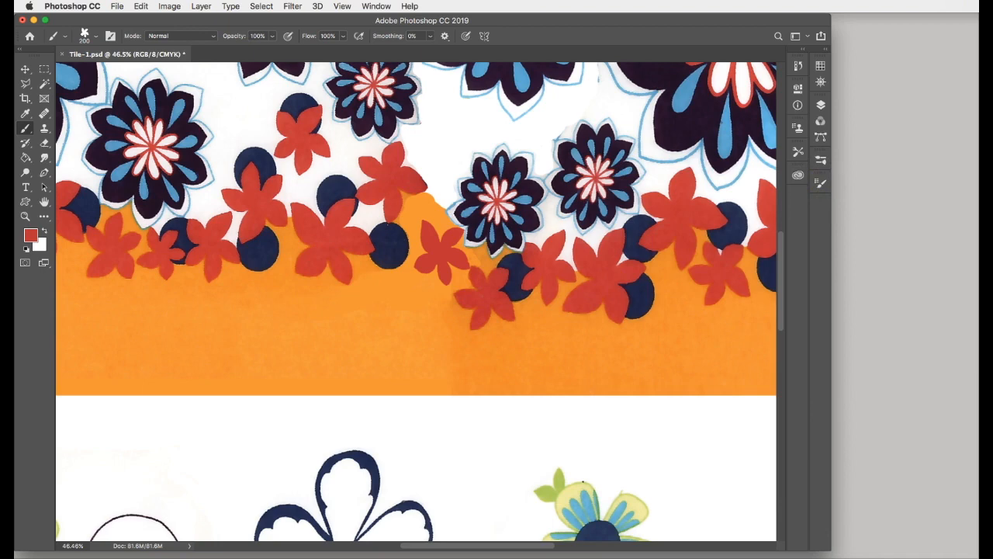
- Stamp a 200 px red flower on the orange band below the flower row and reduce the brush size to 125 px
click(400, 299)
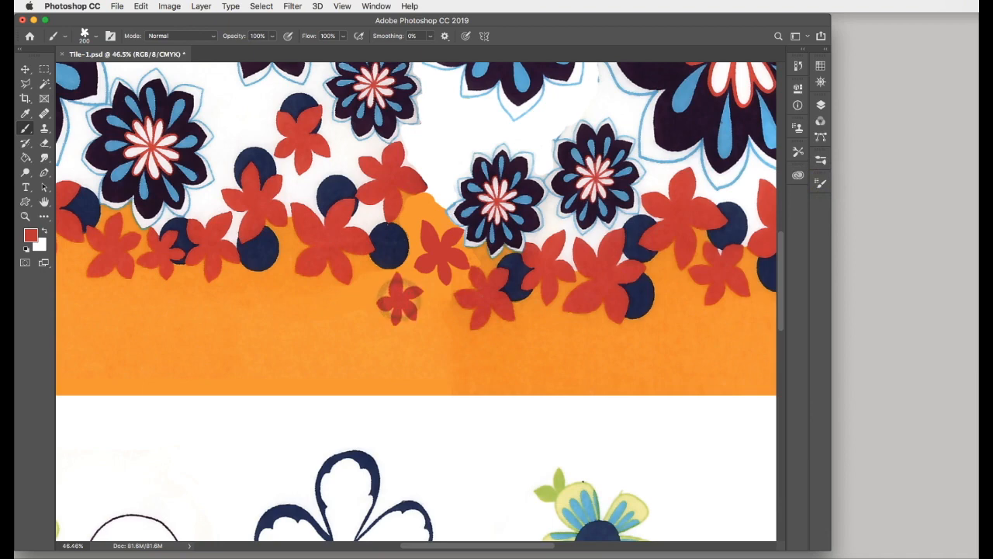
scroll(400, 299, up, 1)
key(bracketleft)
key(bracketleft)
key(bracketleft)
scroll(400, 300, left, 1)
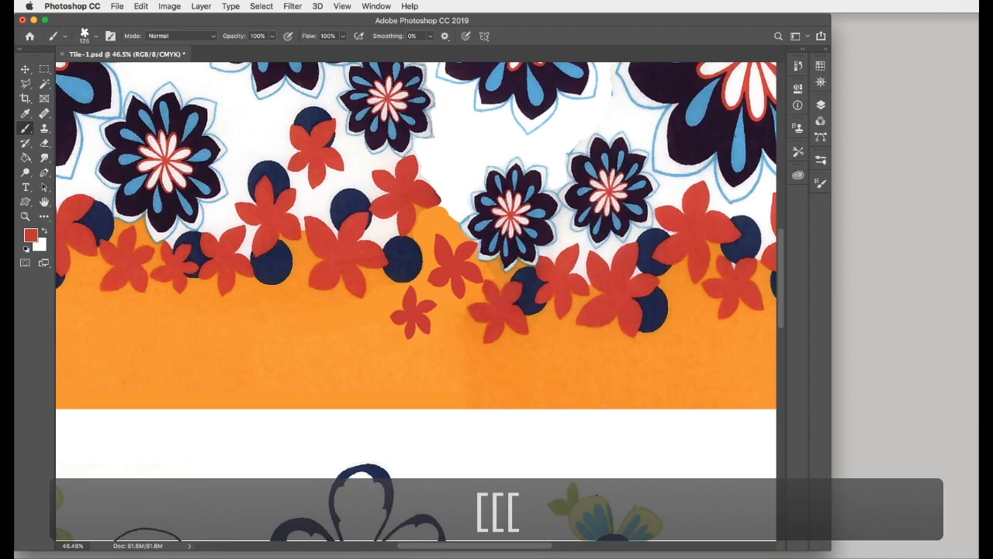
- Enlarge the flower brush to 300 px and stamp a red flower on the white area just below the orange band
key(bracketright)
key(bracketright)
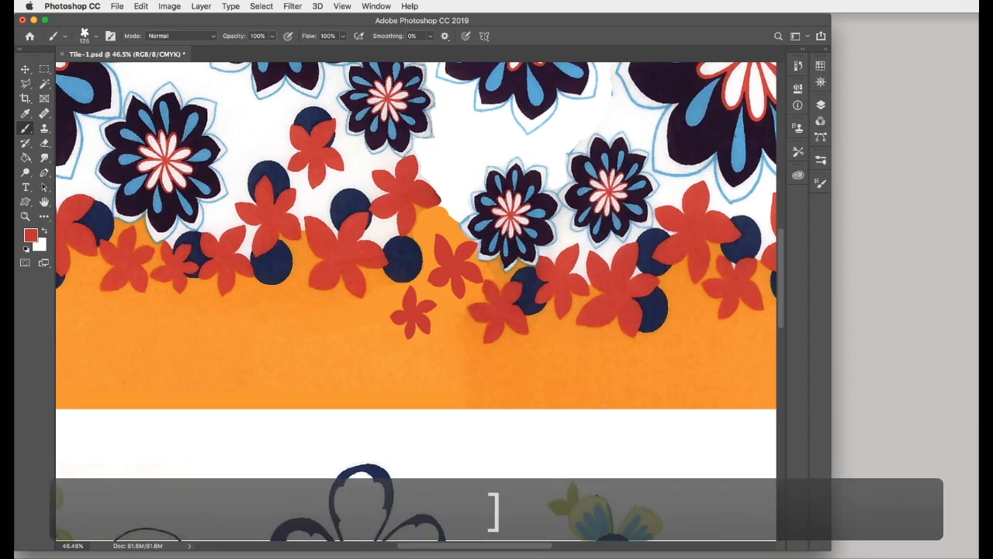
key(bracketright)
key(bracketright)
key(bracketright)
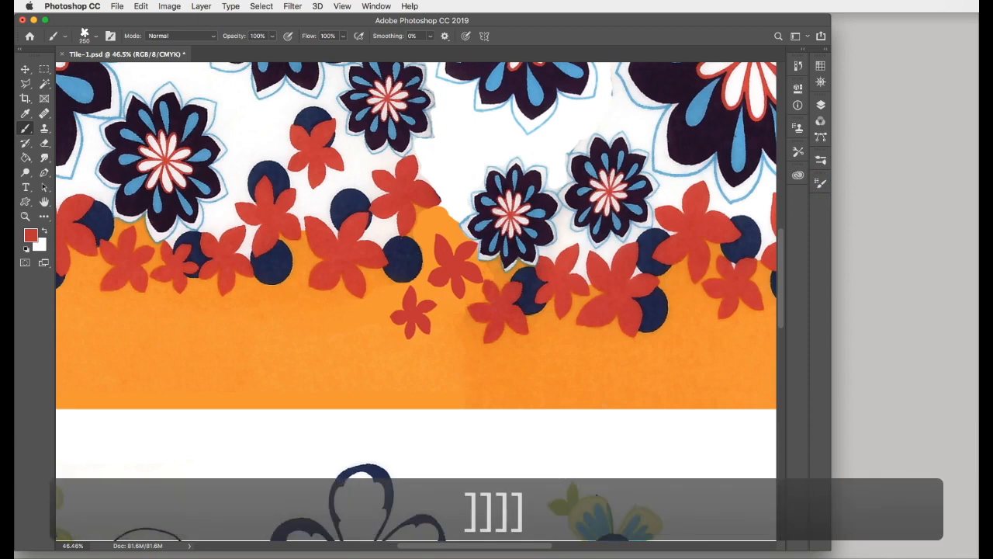
click(485, 450)
scroll(486, 450, up, 1)
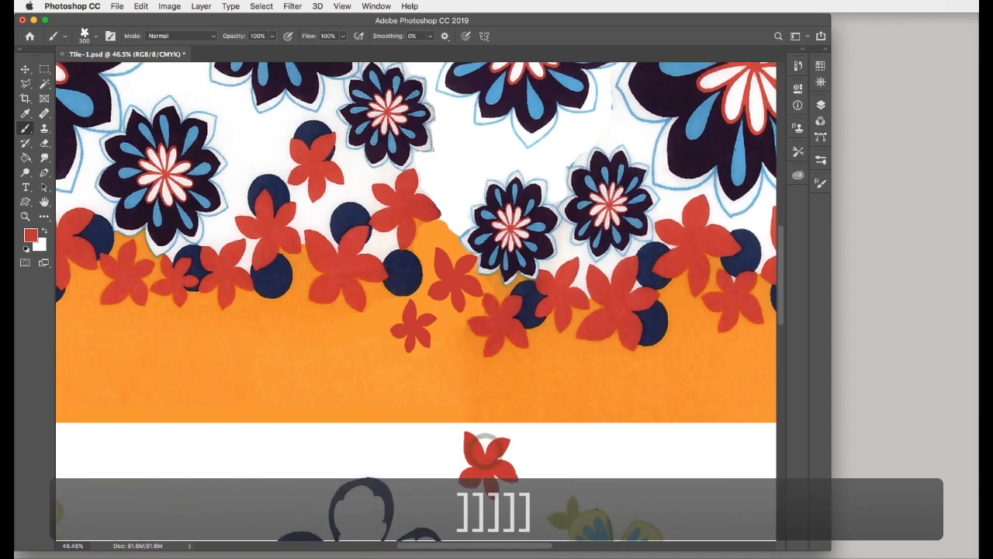
- Reduce the flower brush to 125 px and stamp a small red flower on the orange peak between the two dark flower clusters
key(bracketleft)
key(bracketleft)
key(bracketleft)
key(bracketleft)
key(bracketleft)
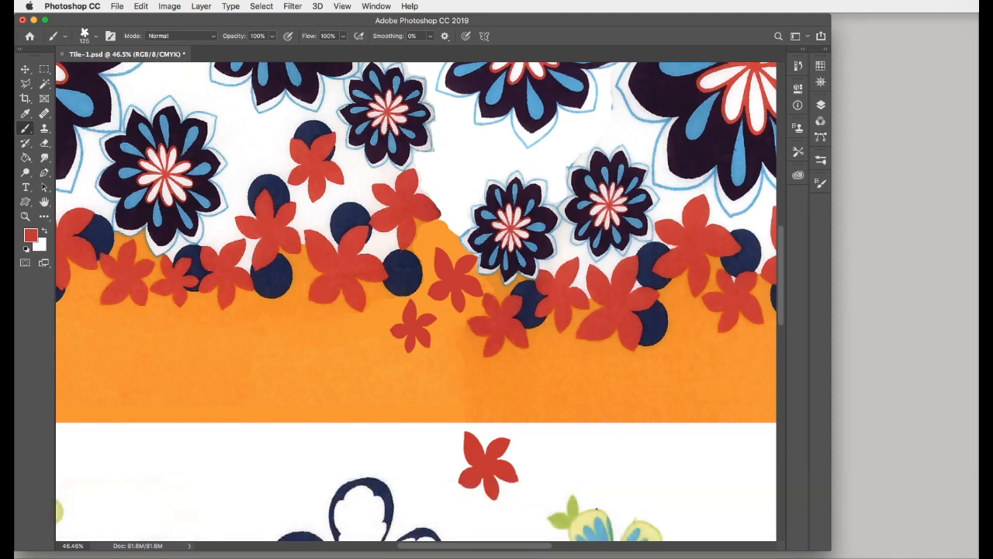
click(444, 231)
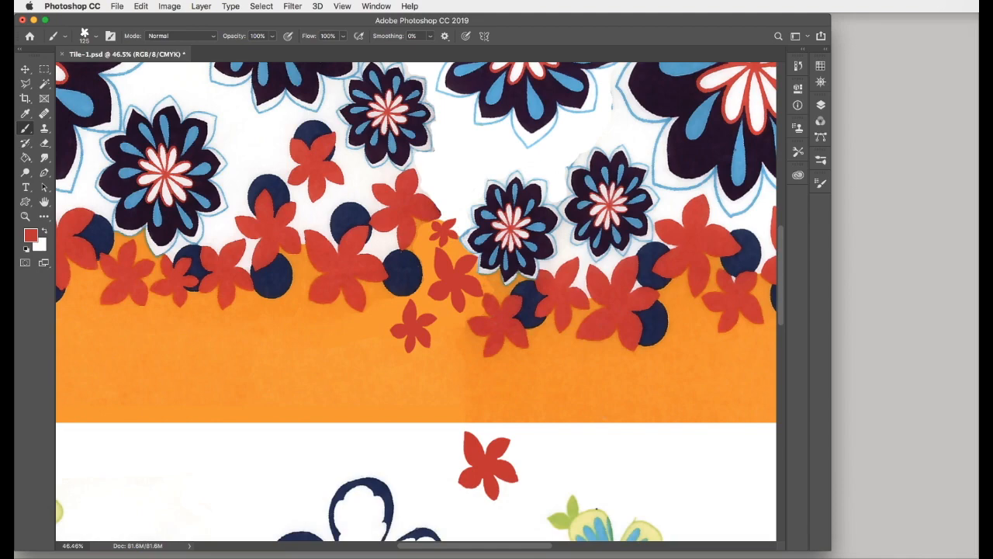
- Erase the stray red flower on the white area just below the orange band with a 200 px eraser
alt+click(290, 289)
alt+click(408, 334)
alt+click(408, 333)
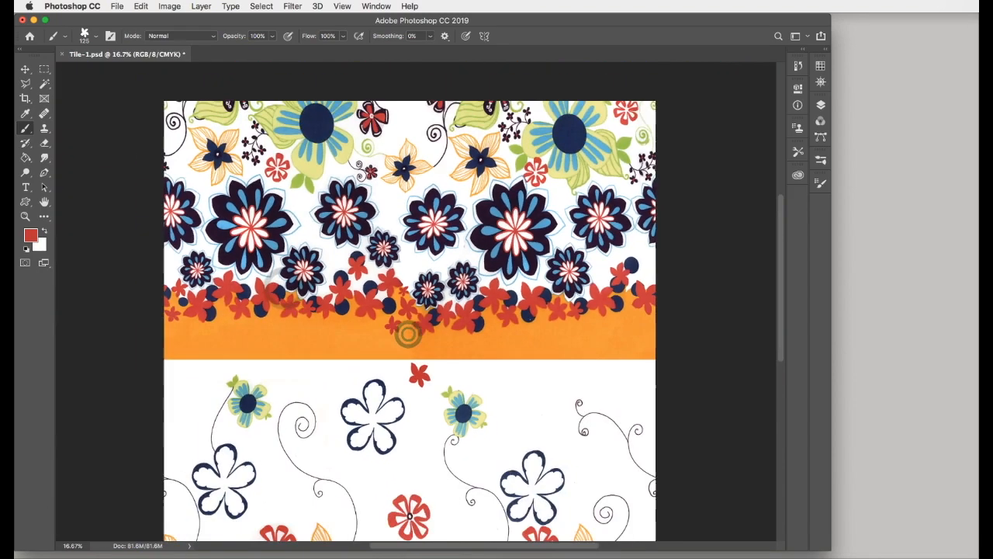
alt+click(408, 334)
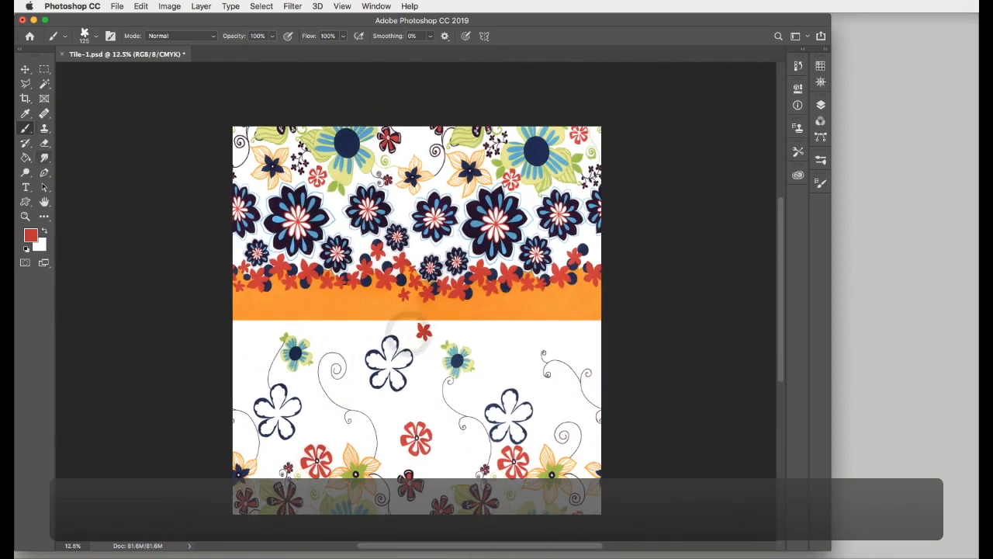
key(e)
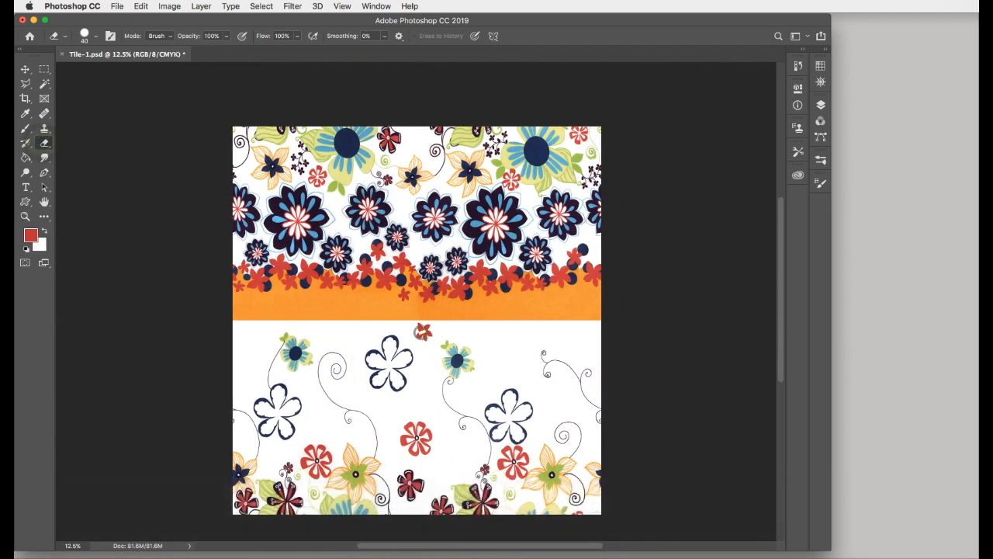
key(bracketright)
key(bracketright)
key(bracketright)
key(bracketright)
scroll(422, 332, left, 1)
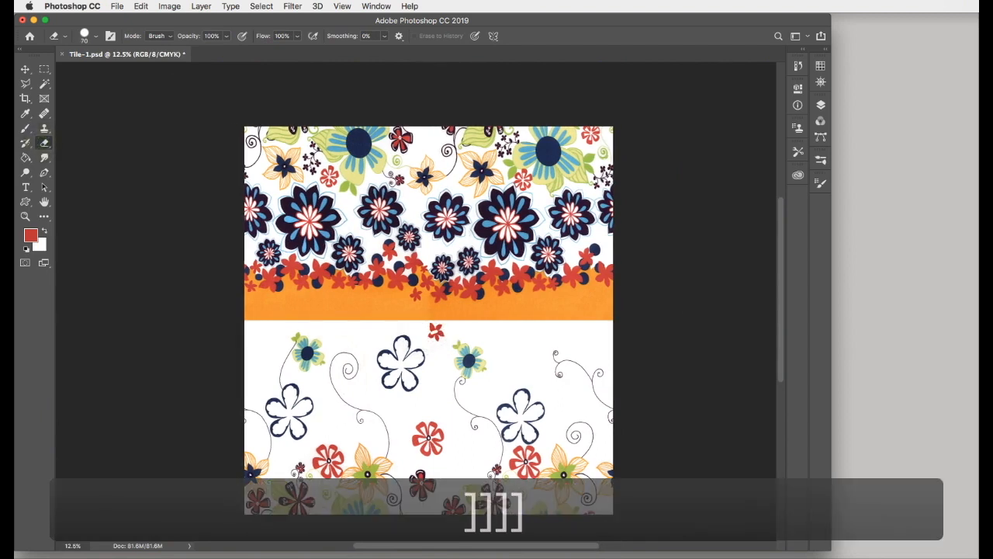
key(bracketright)
key(bracketright)
key(bracketright)
key(bracketright)
key(bracketright)
key(bracketright)
key(bracketright)
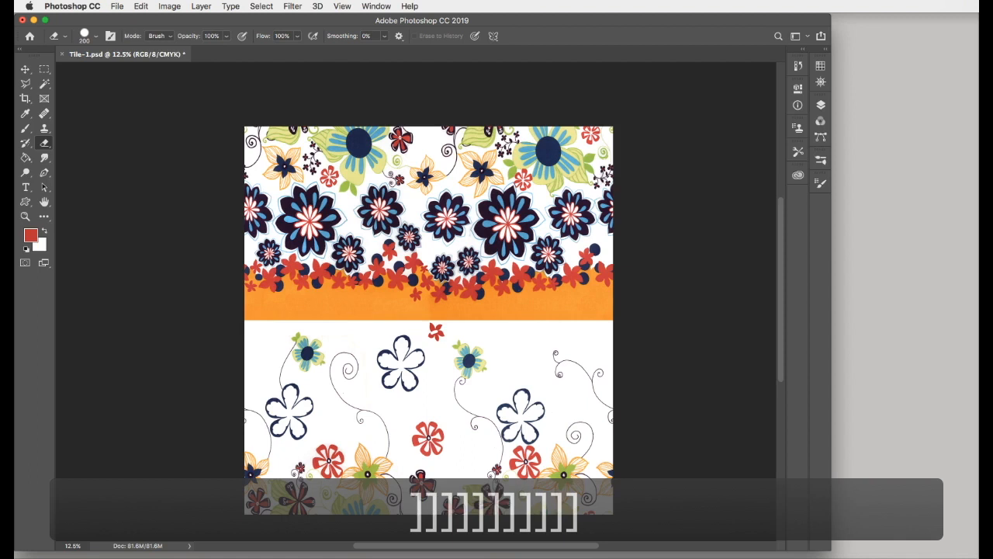
click(433, 333)
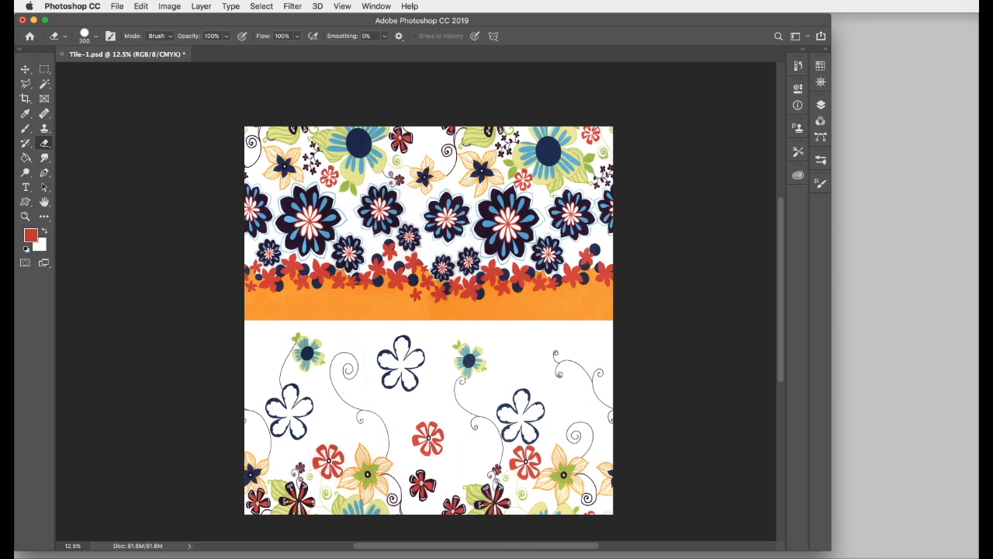
- Define the entire canvas as a pattern named "Floral large pattern" and clear the selection
click(262, 7)
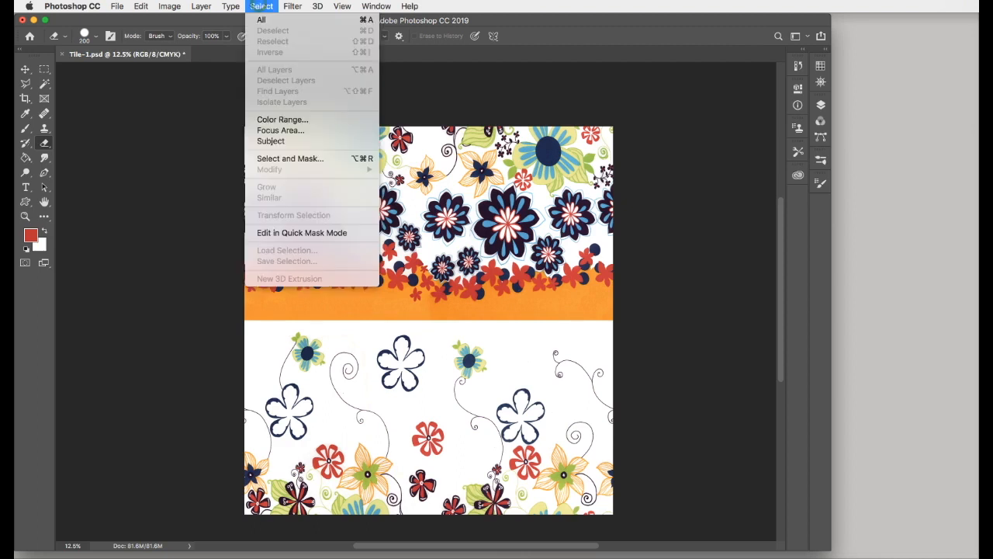
click(260, 22)
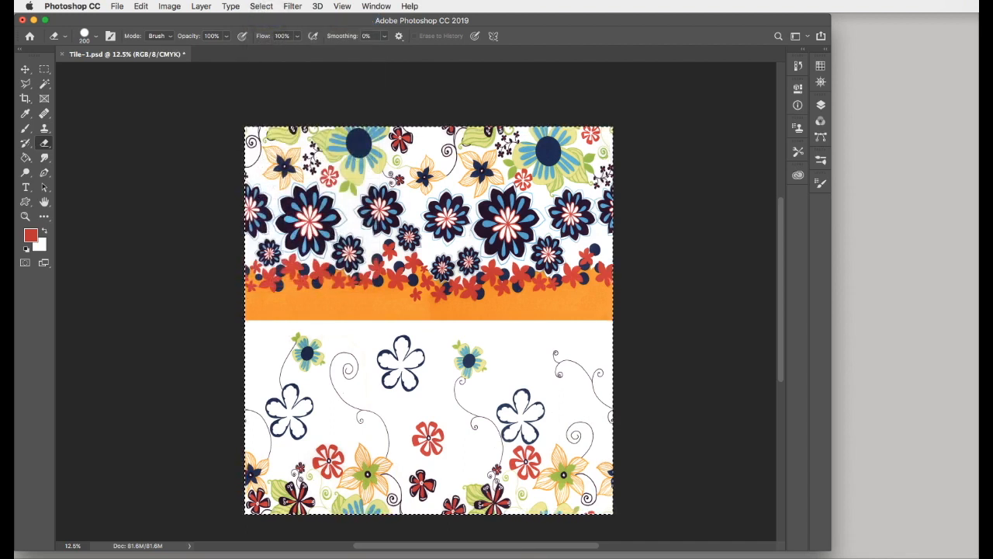
click(140, 6)
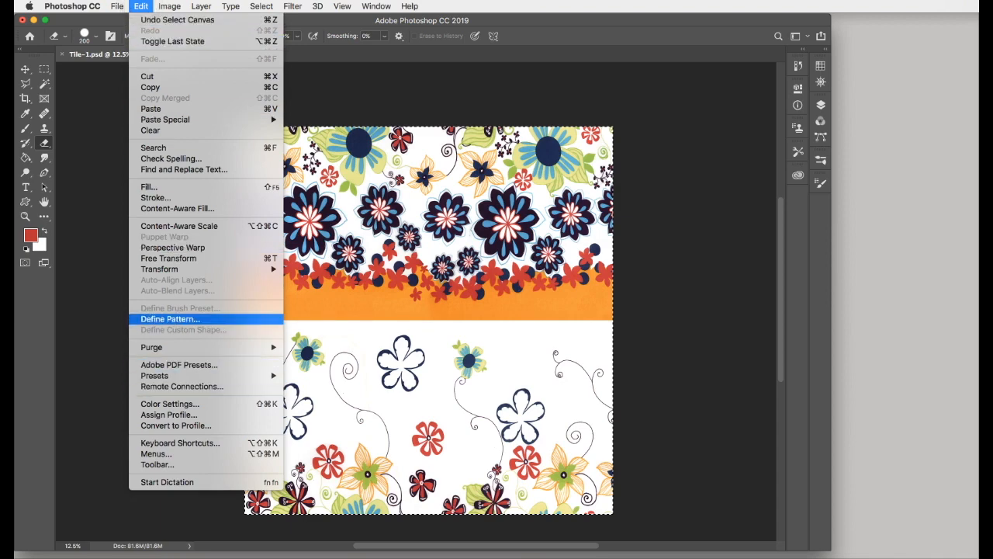
click(191, 319)
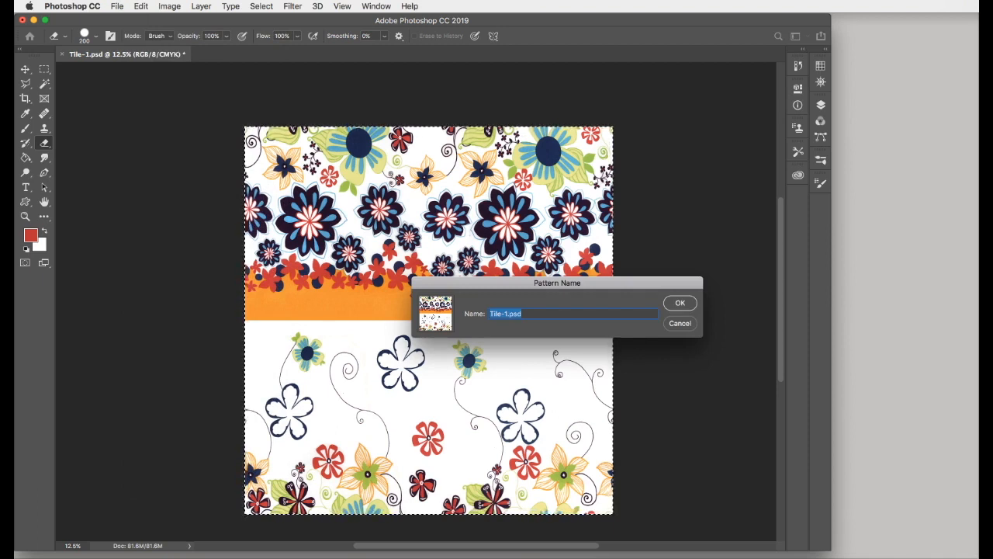
text(Floral large P)
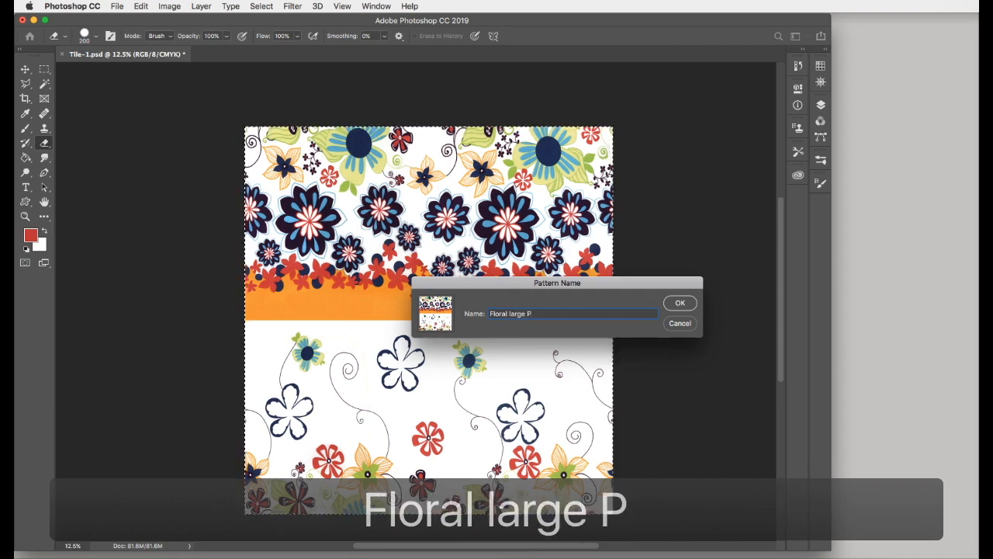
key(BackSpace)
text(pattern)
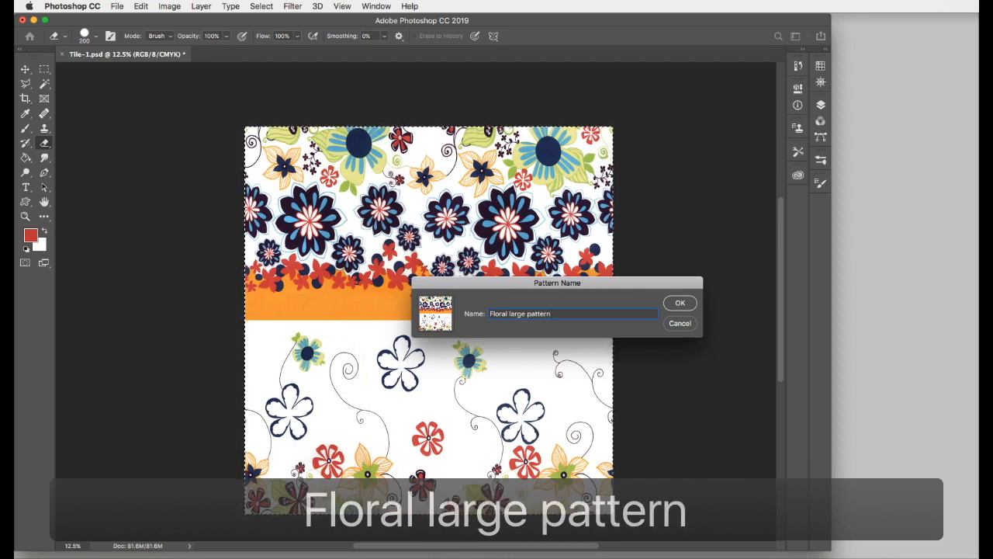
click(678, 302)
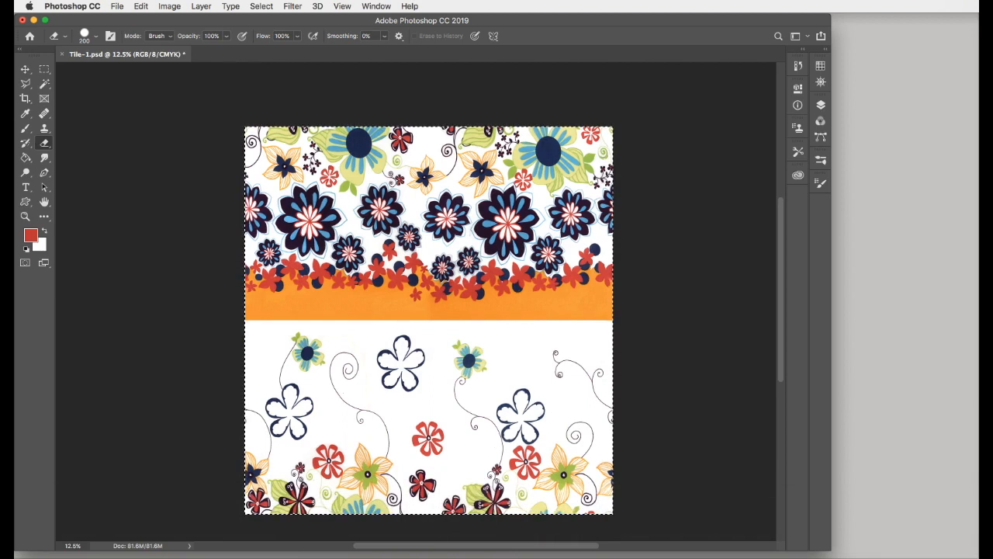
key(super+d)
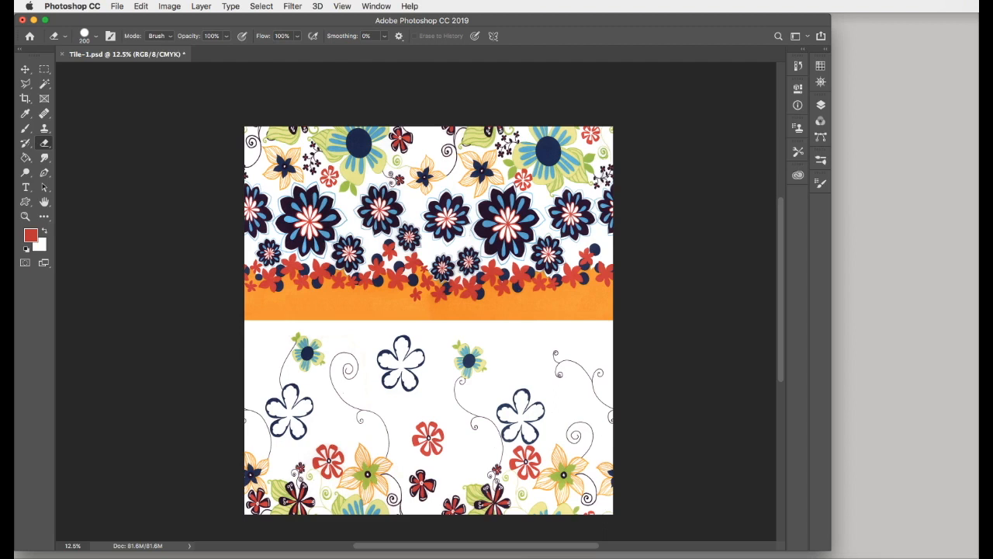
- Add a new layer above the Background and apply a Pattern Fill layer using the floral tile pattern
click(821, 105)
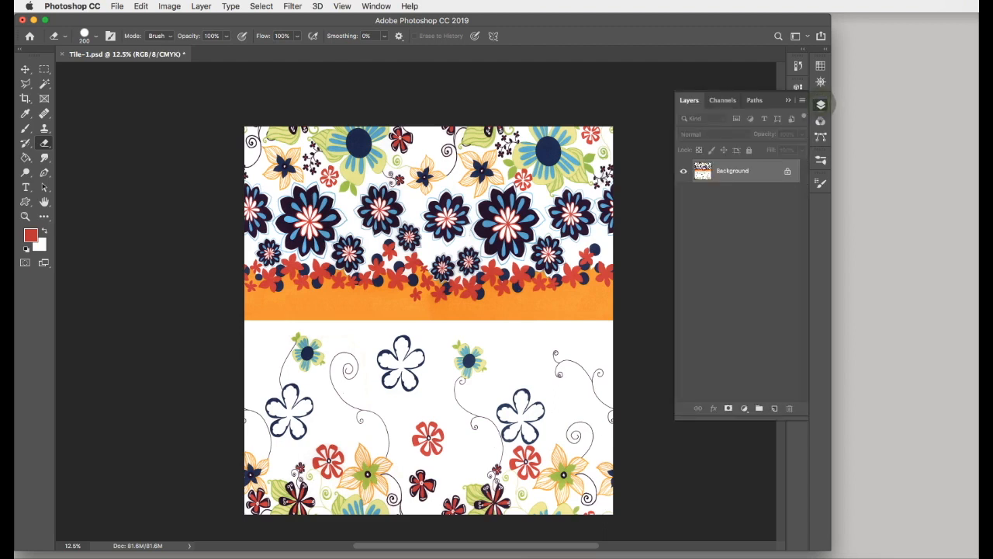
click(775, 408)
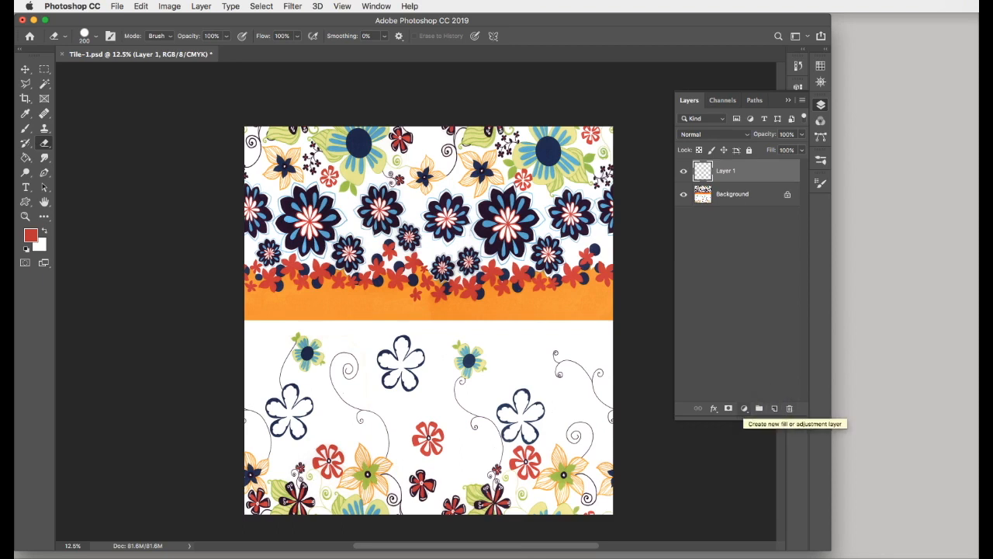
click(744, 408)
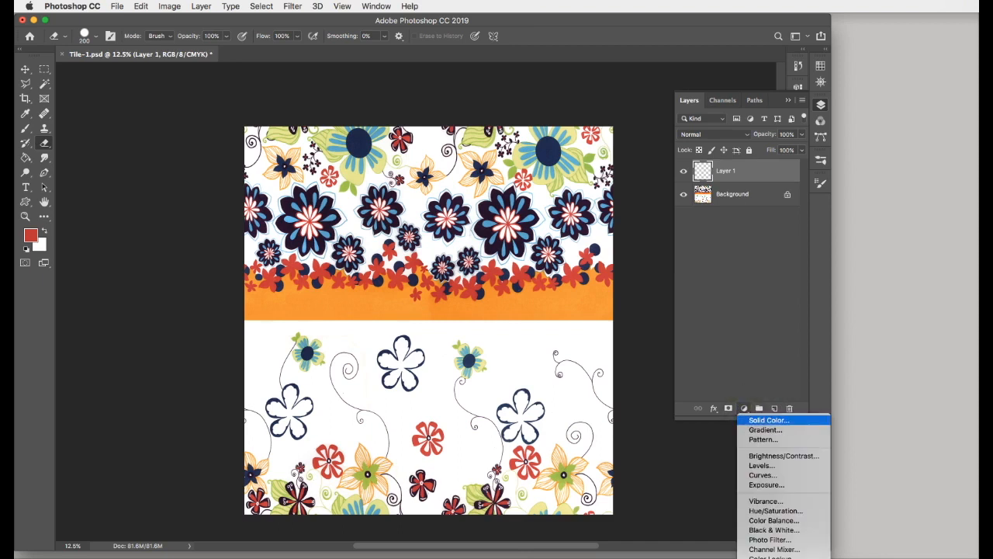
click(751, 440)
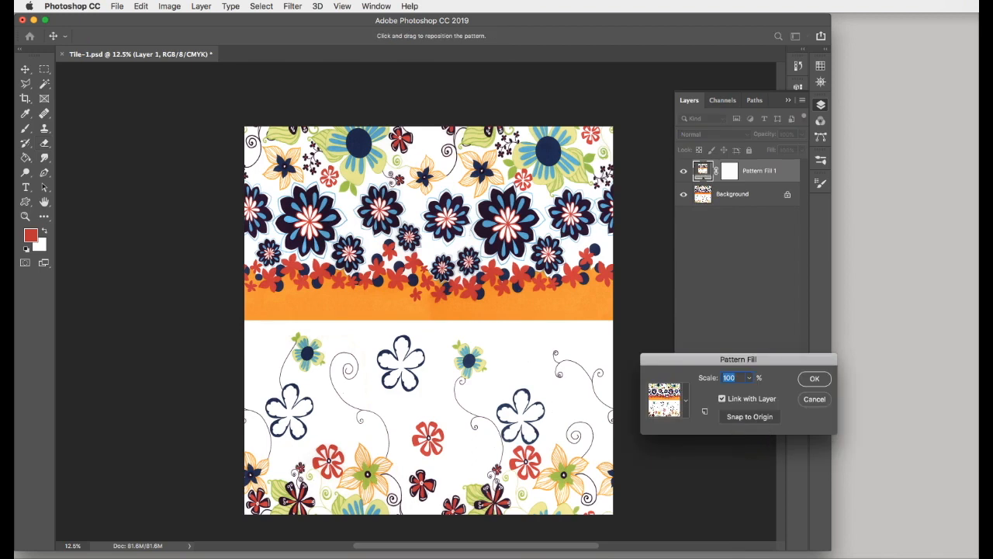
- Try smaller and larger scales for the pattern fill, from 34% through values between 21% and 51%
click(749, 377)
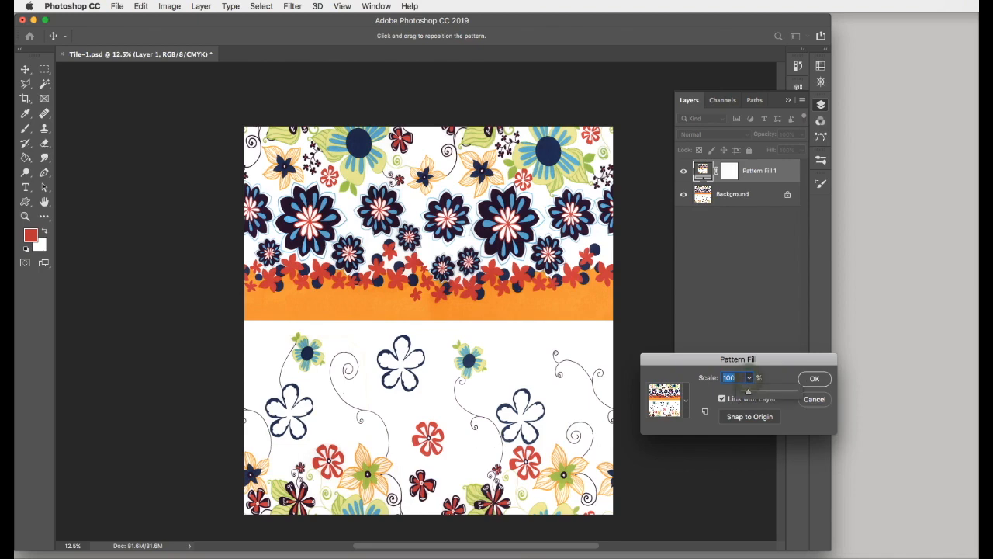
drag(748, 392, 745, 392)
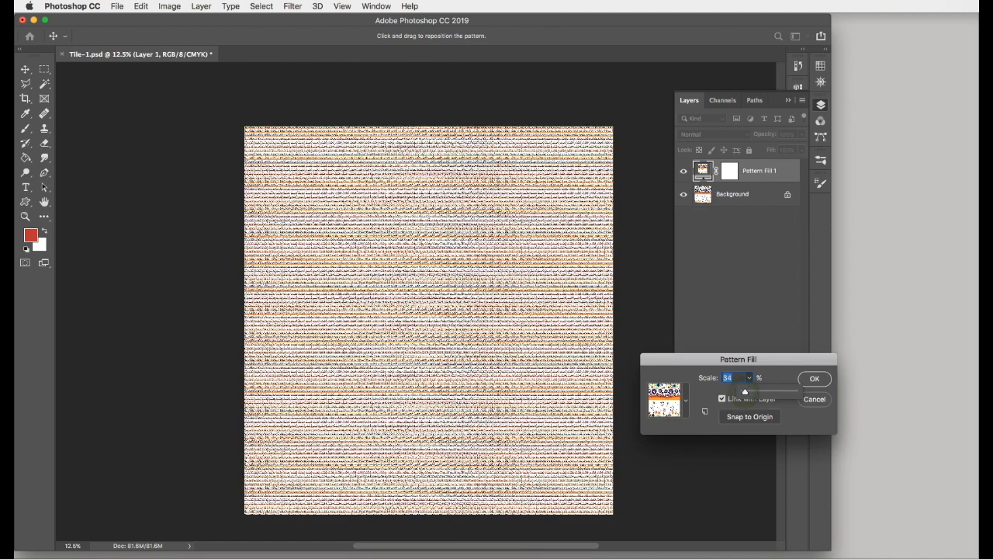
drag(743, 392, 745, 392)
click(748, 378)
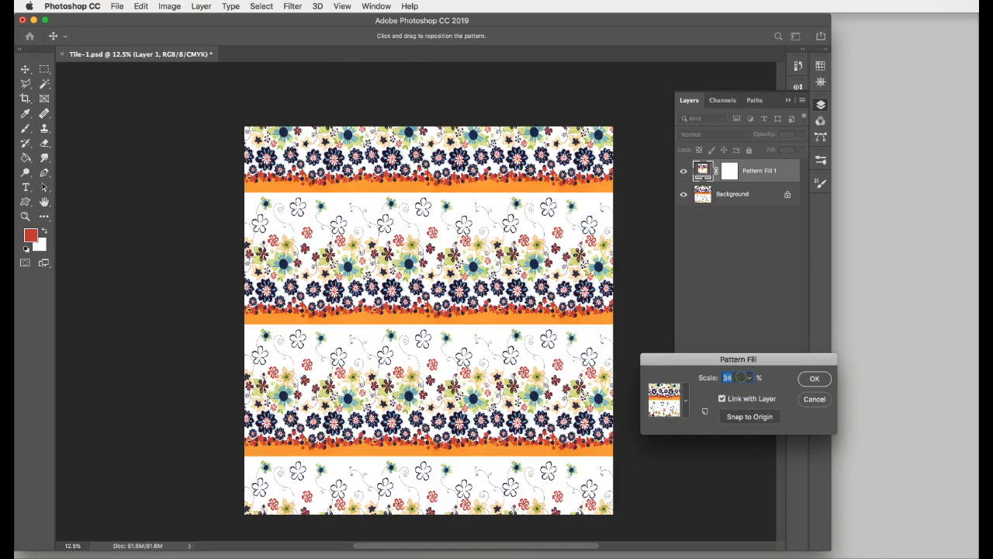
key(Down)
key(Down)
key(Down)
key(Down)
key(Down)
key(Down)
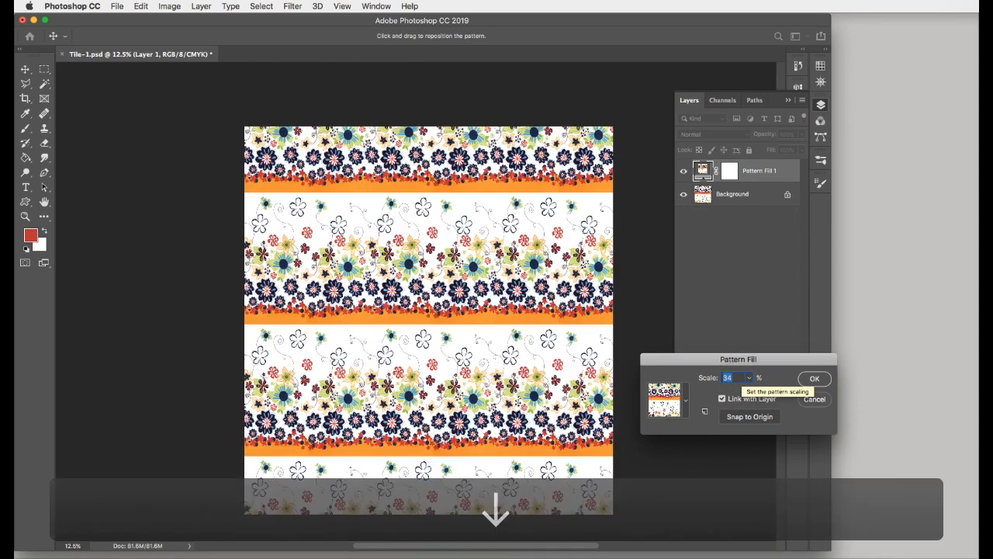
key(Down)
key(Down)
key(Down)
key(Down)
key(Down)
key(Down)
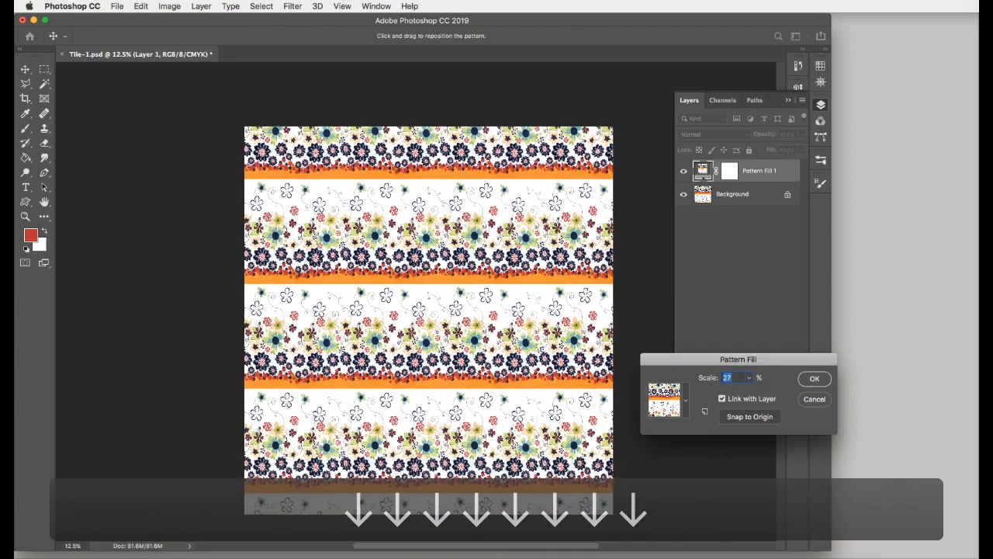
key(Down)
key(Down)
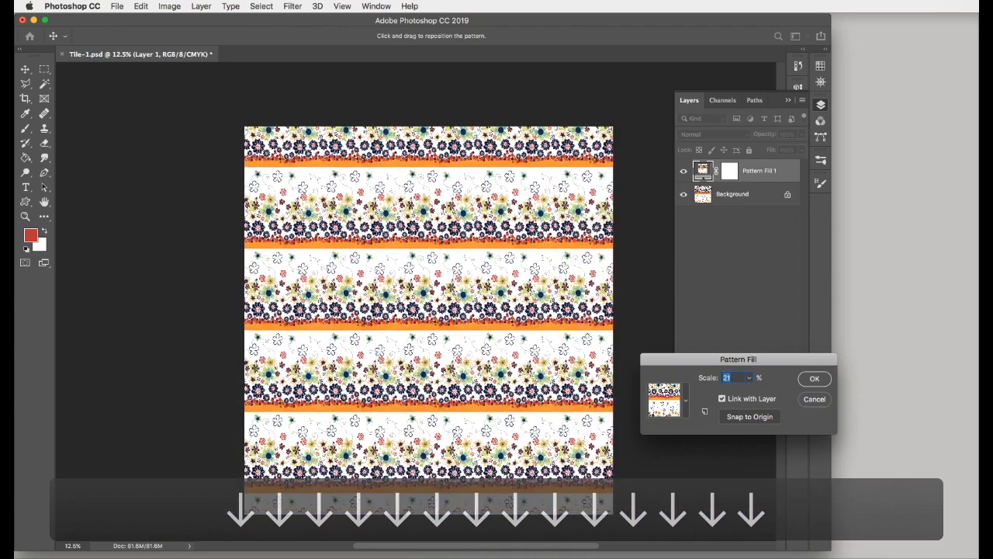
key(Up)
key(Up)
key(Up)
key(Up)
key(Up)
key(Up)
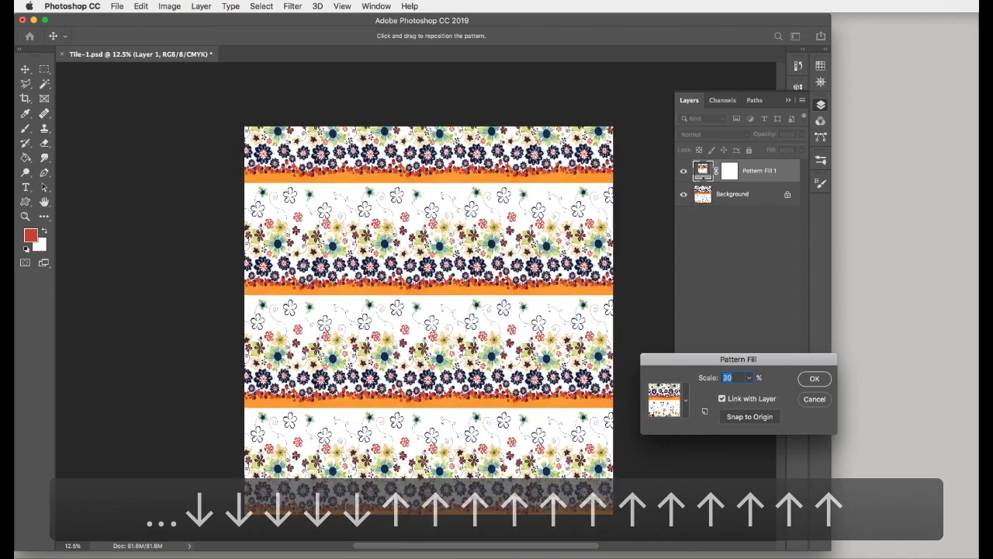
key(Up)
key(Up)
key(Up)
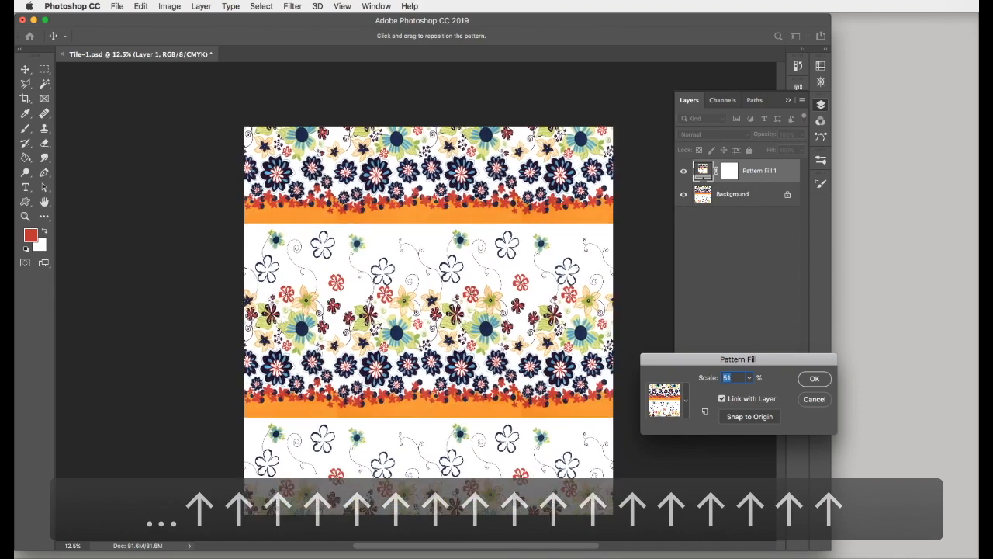
key(Down)
key(Down)
key(Down)
key(Down)
key(Down)
key(Down)
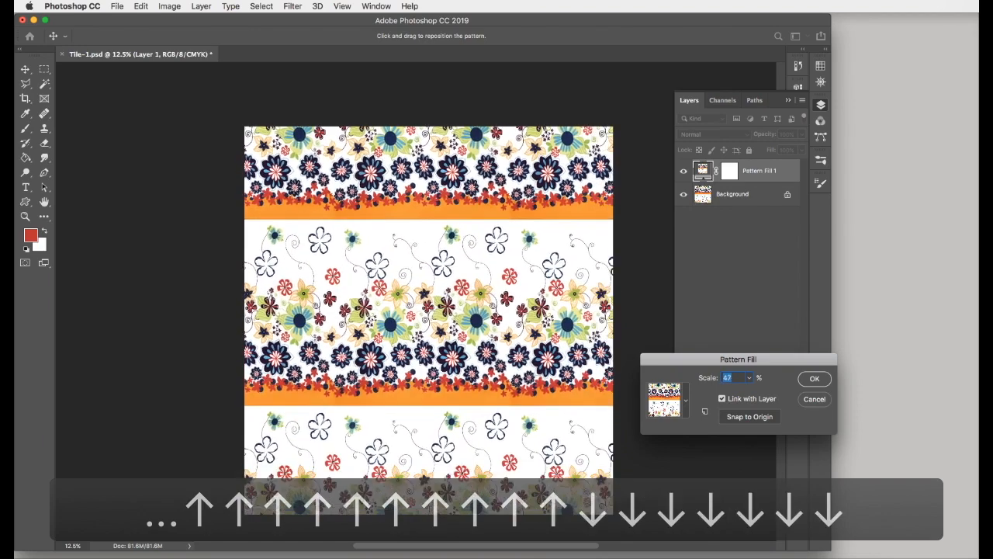
key(Down)
key(Down)
key(Down)
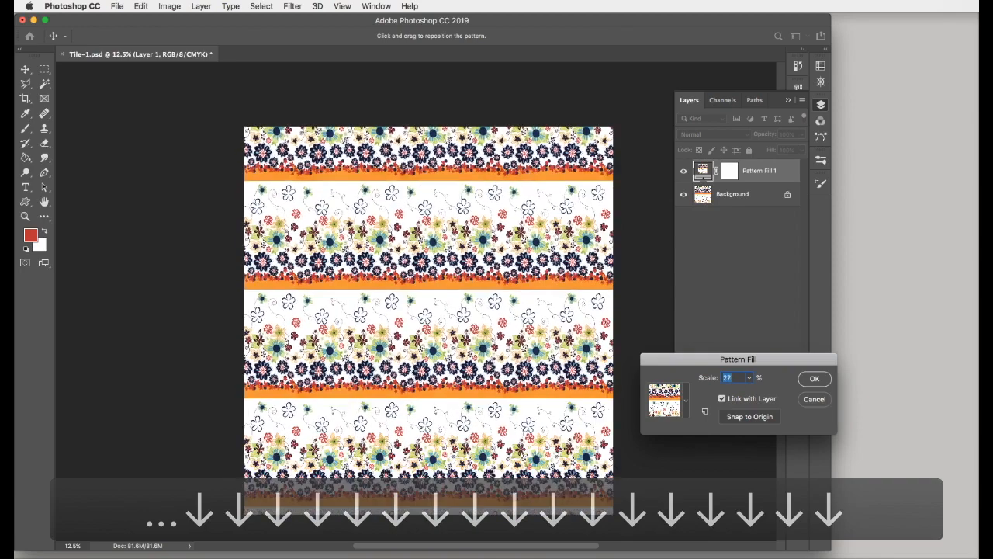
key(Up)
key(Up)
key(Up)
key(Up)
key(Up)
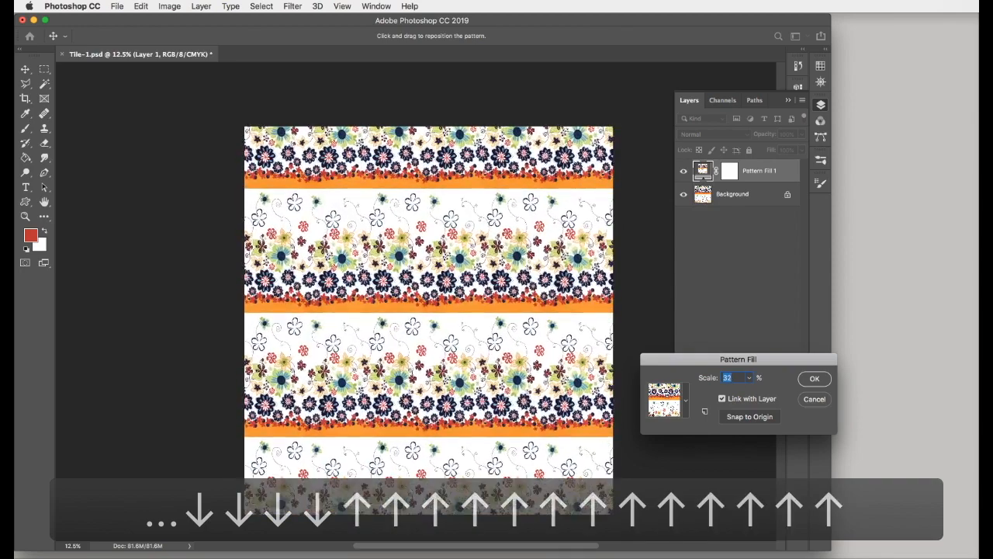
key(Up)
key(Up)
key(Up)
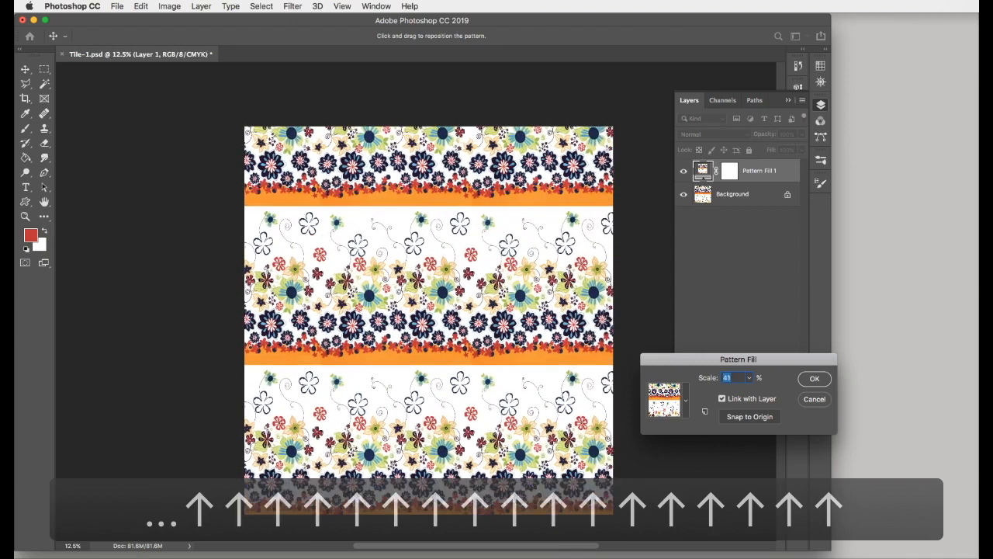
- Set the pattern fill's scale to 37% and apply it
key(Down)
key(Down)
key(Down)
key(Down)
key(Down)
key(Down)
key(Down)
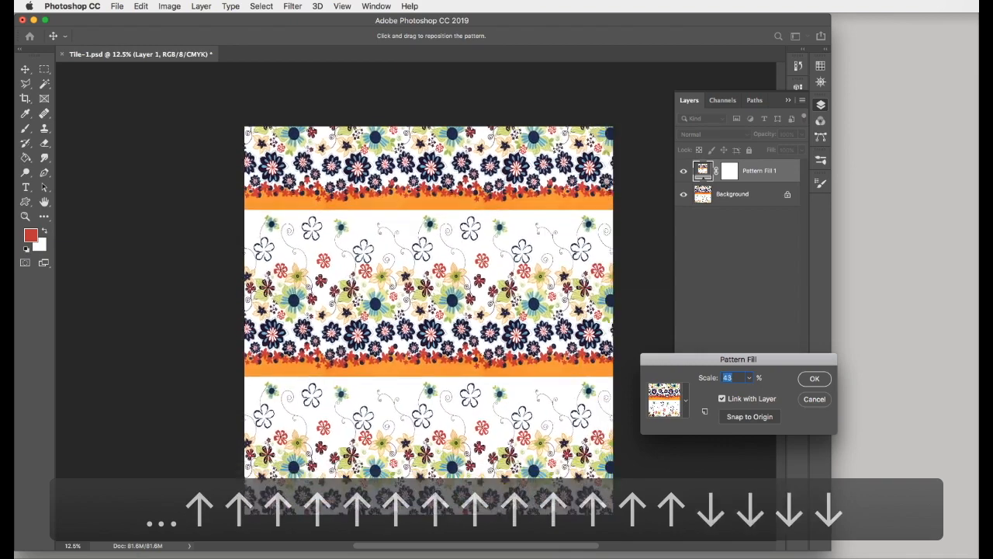
key(Down)
key(Down)
key(Down)
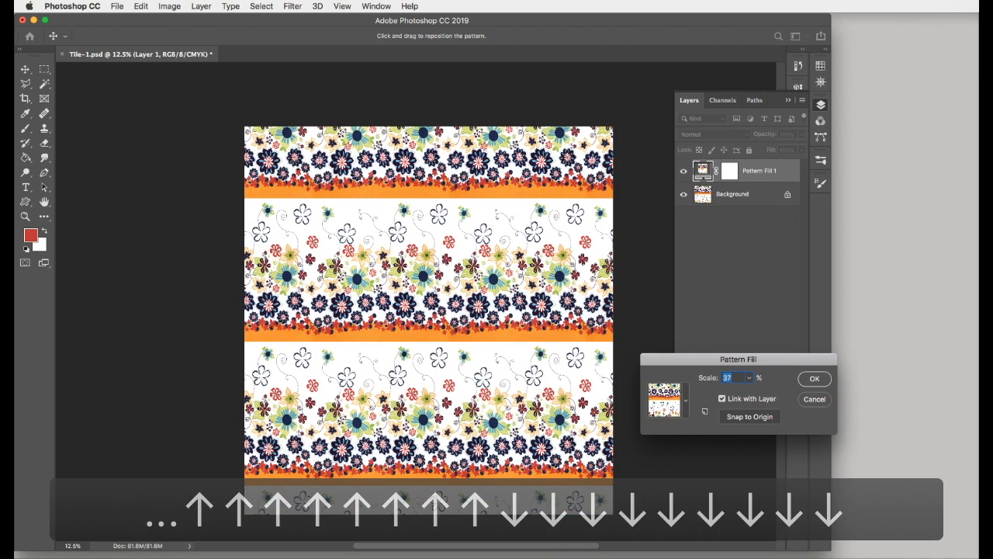
click(818, 378)
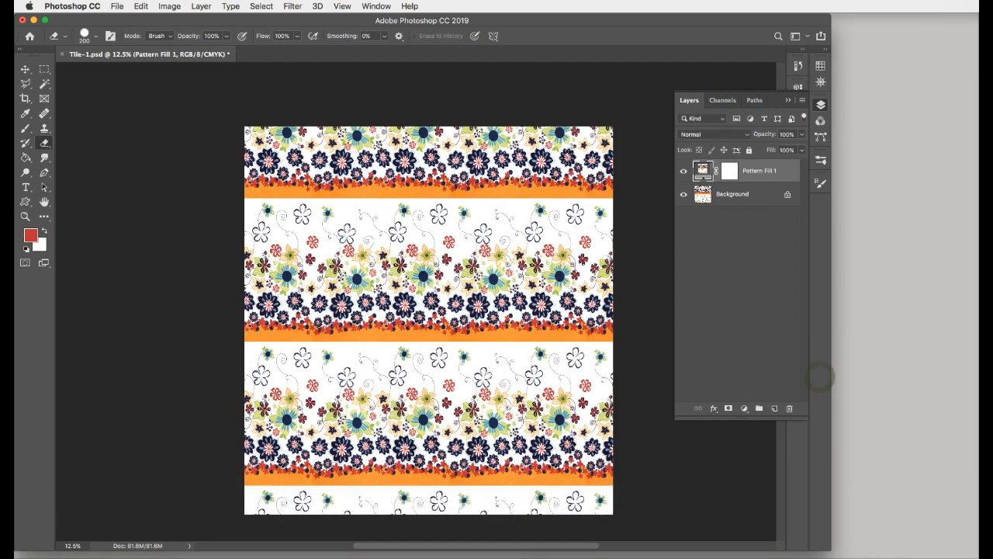